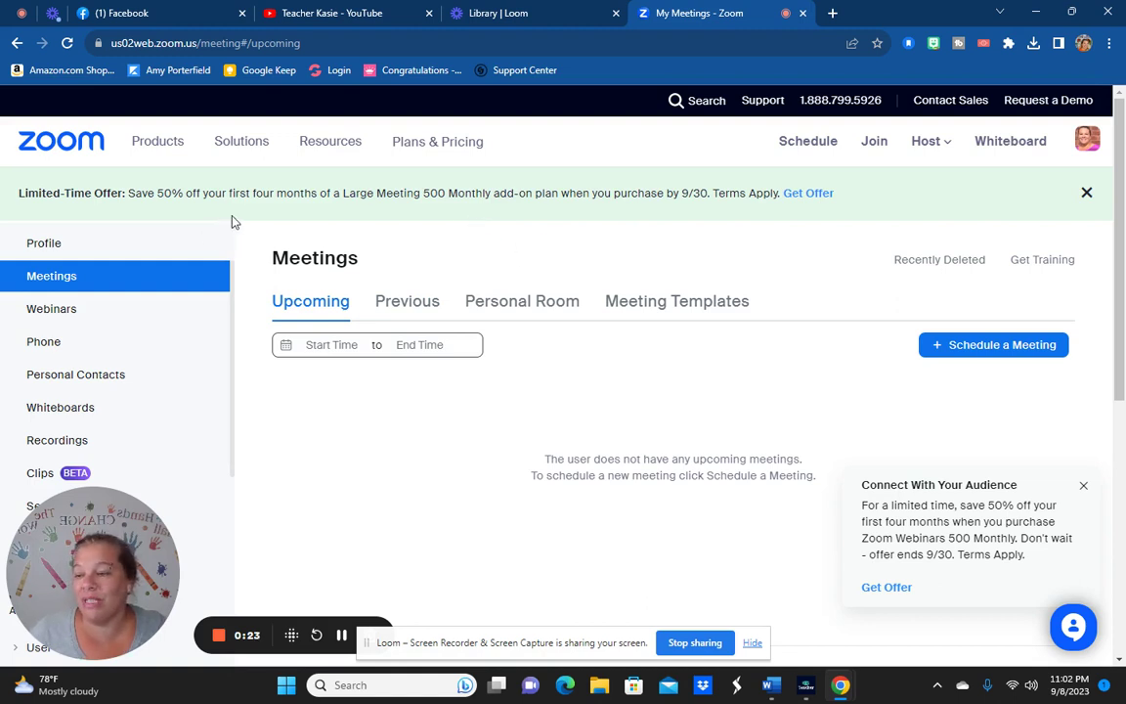
Open the Settings page from the Zoom web portal's left sidebar
{"action": "scroll", "coordinate": [145, 365], "scroll_direction": "down", "scroll_amount": 2}
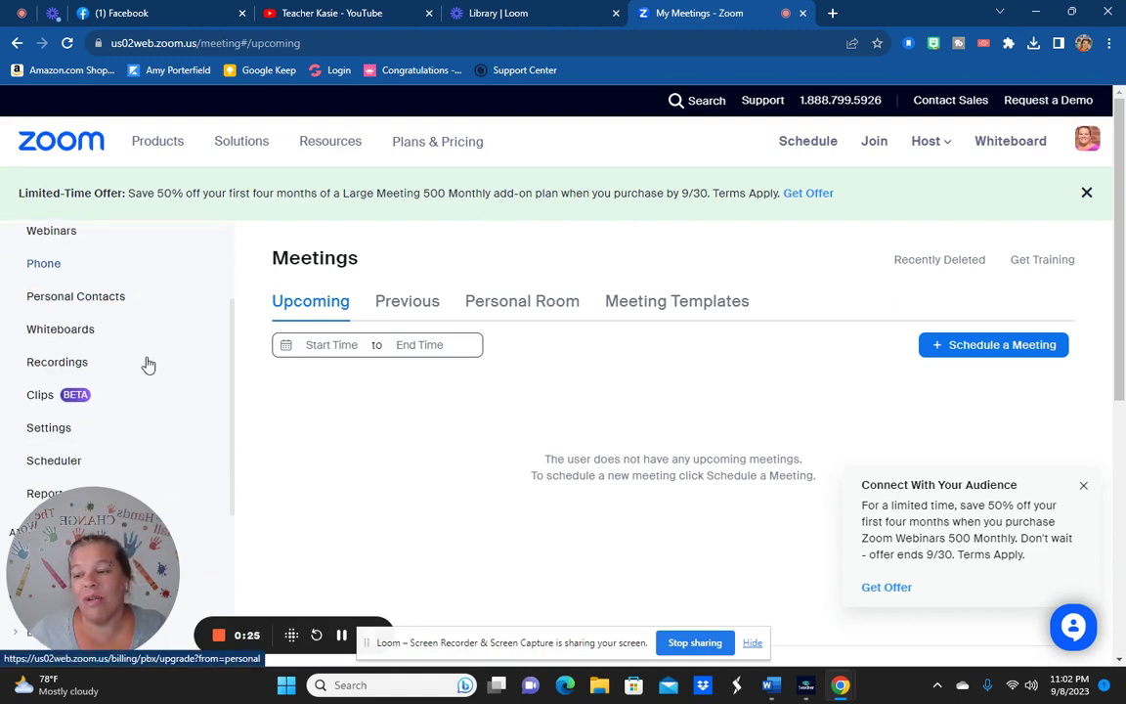
{"action": "left_click", "coordinate": [50, 350]}
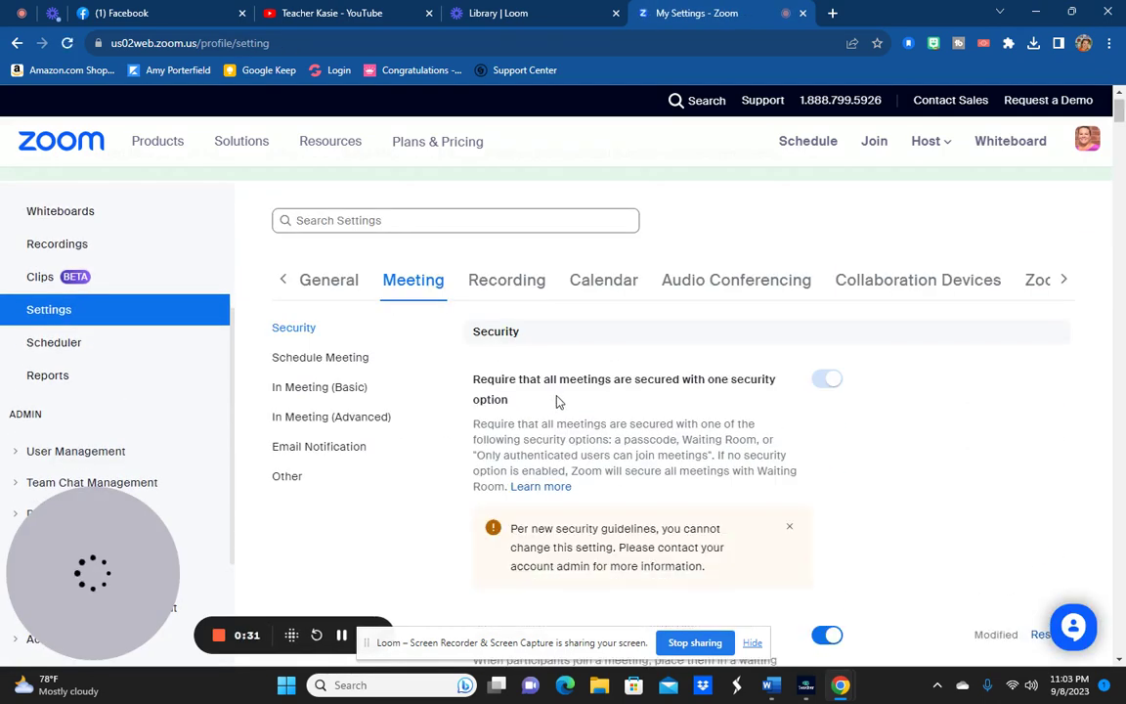
Confirm 'Allow livestreaming of meetings' is on with Facebook and YouTube checked
{"action": "scroll", "coordinate": [413, 384], "scroll_direction": "down", "scroll_amount": 3}
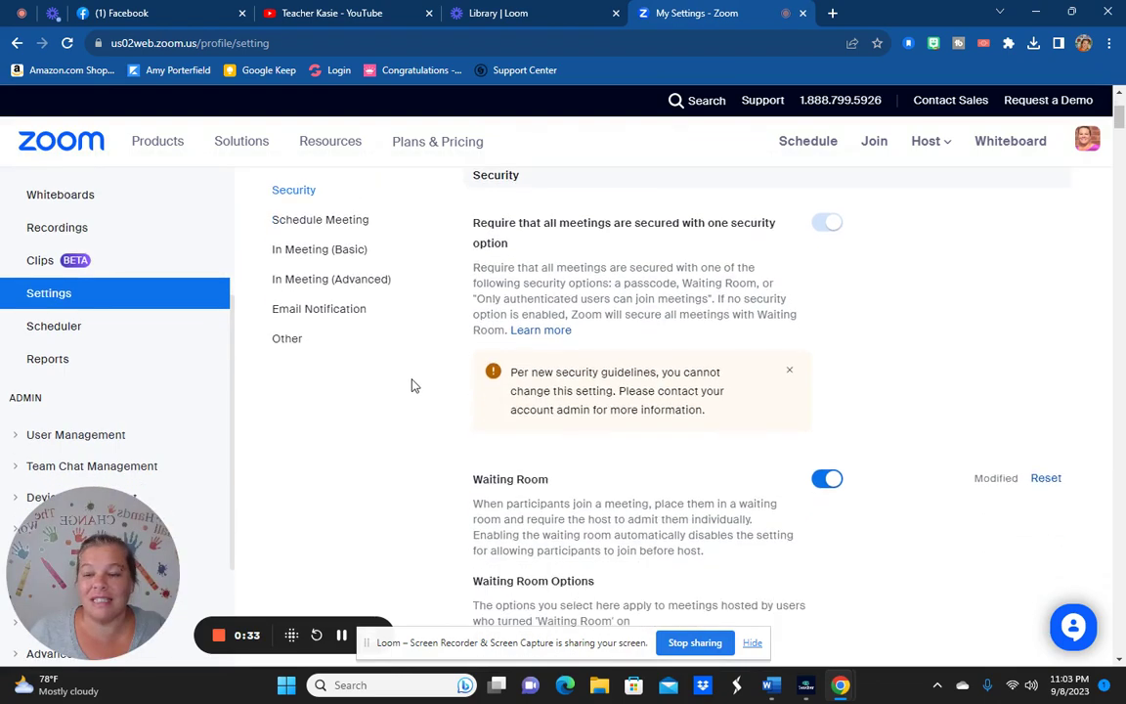
{"action": "left_click", "coordinate": [333, 311]}
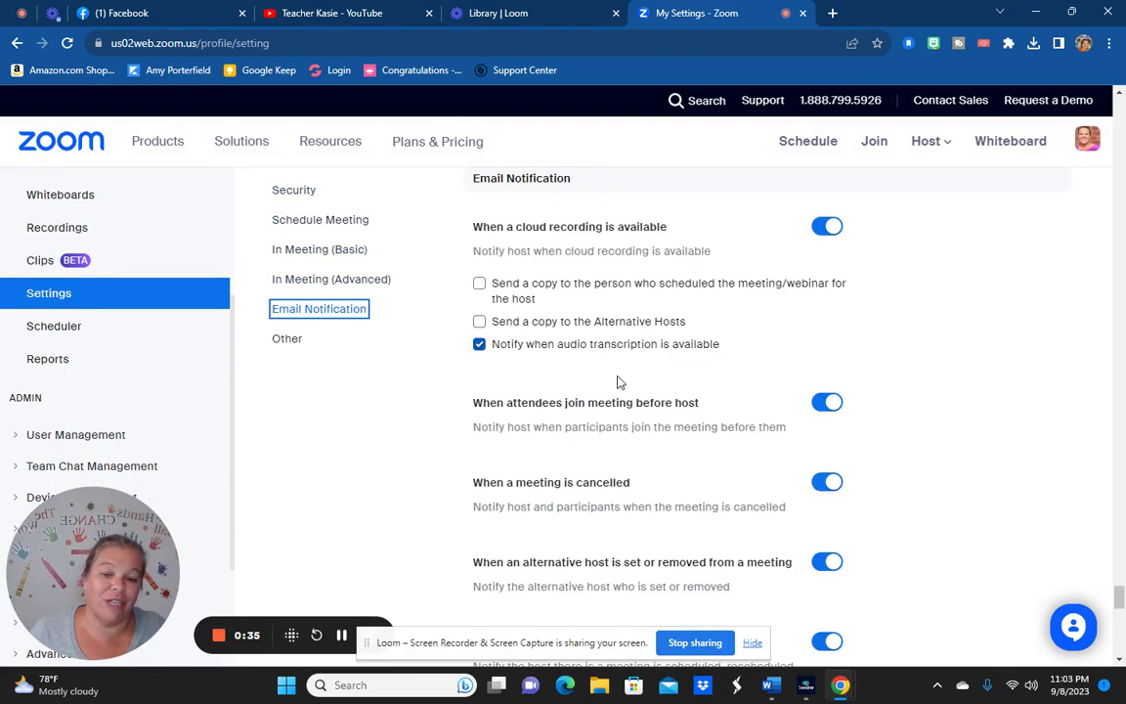
{"action": "scroll", "coordinate": [663, 417], "scroll_direction": "up", "scroll_amount": 15}
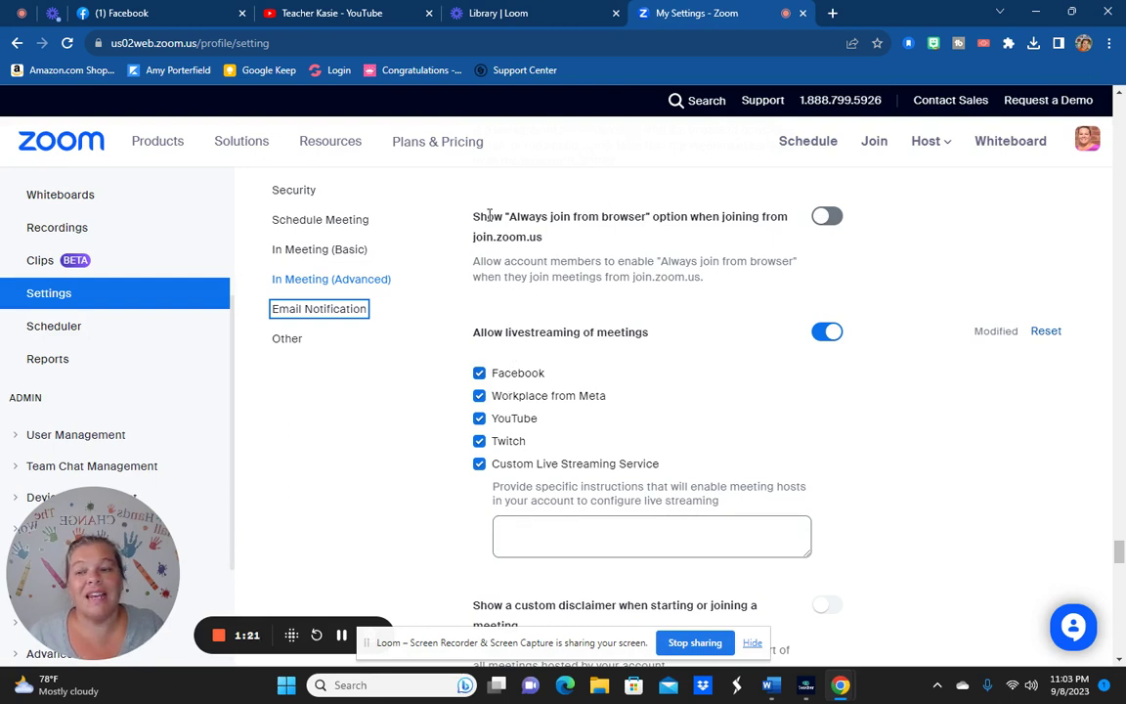
{"action": "scroll", "coordinate": [153, 261], "scroll_direction": "up", "scroll_amount": 3}
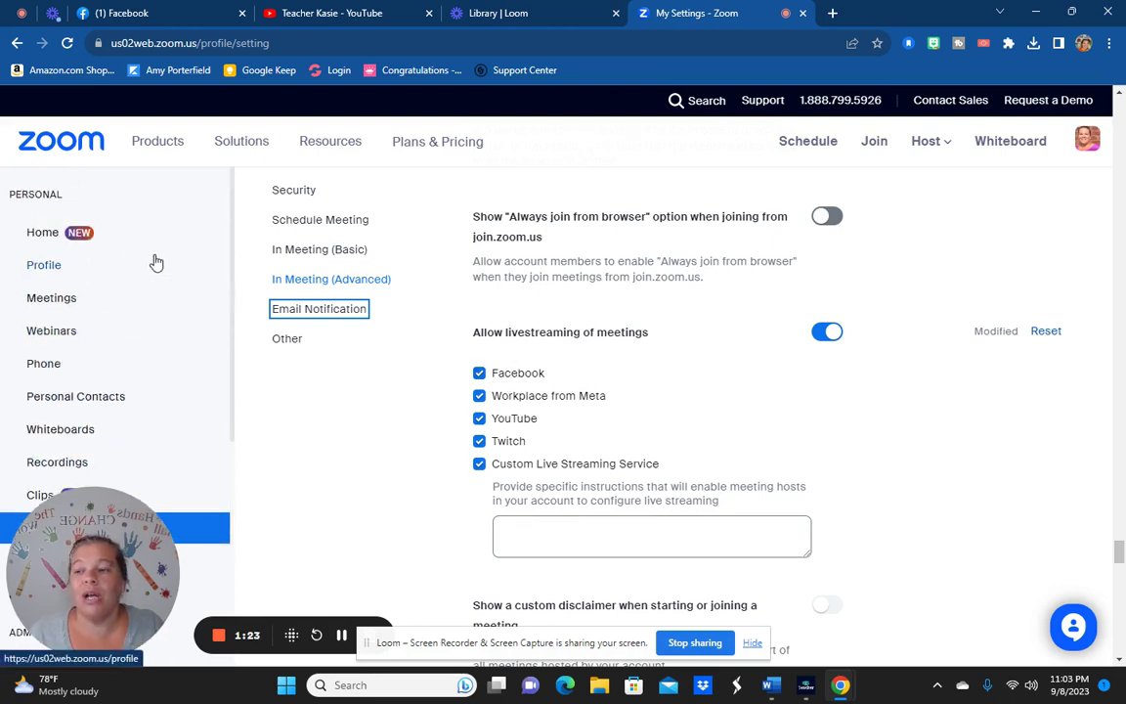
Start a new meeting titled 'Test' dated 09/08/2023
{"action": "left_click", "coordinate": [52, 300]}
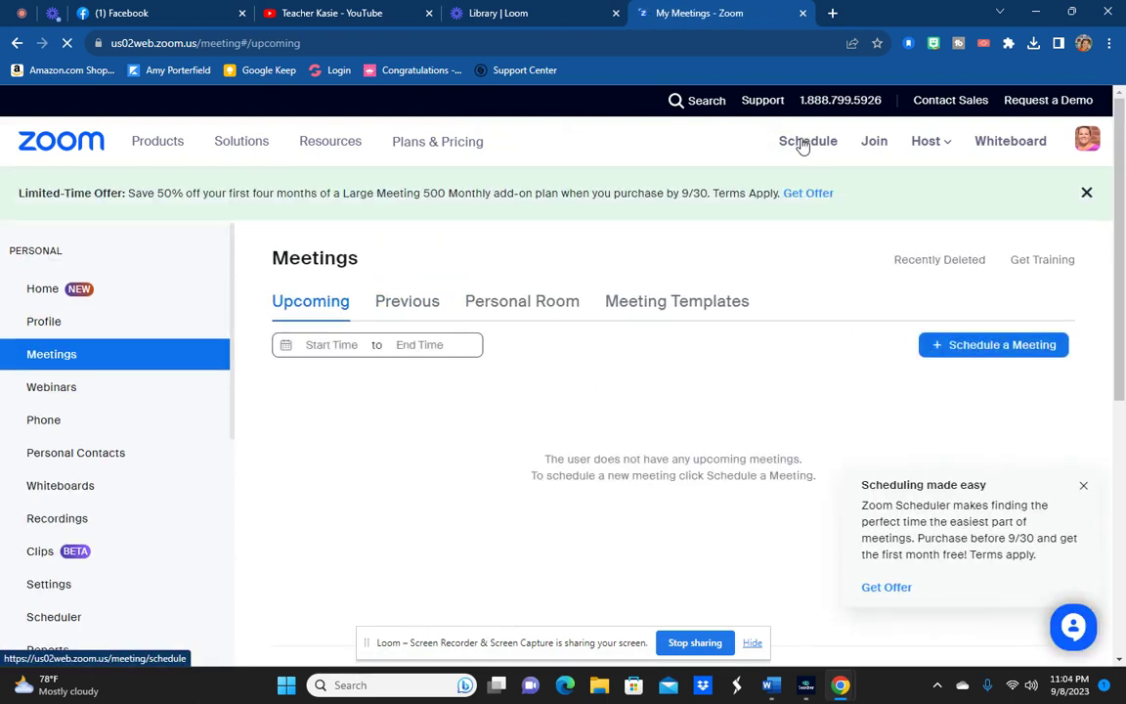
{"action": "left_click", "coordinate": [802, 144]}
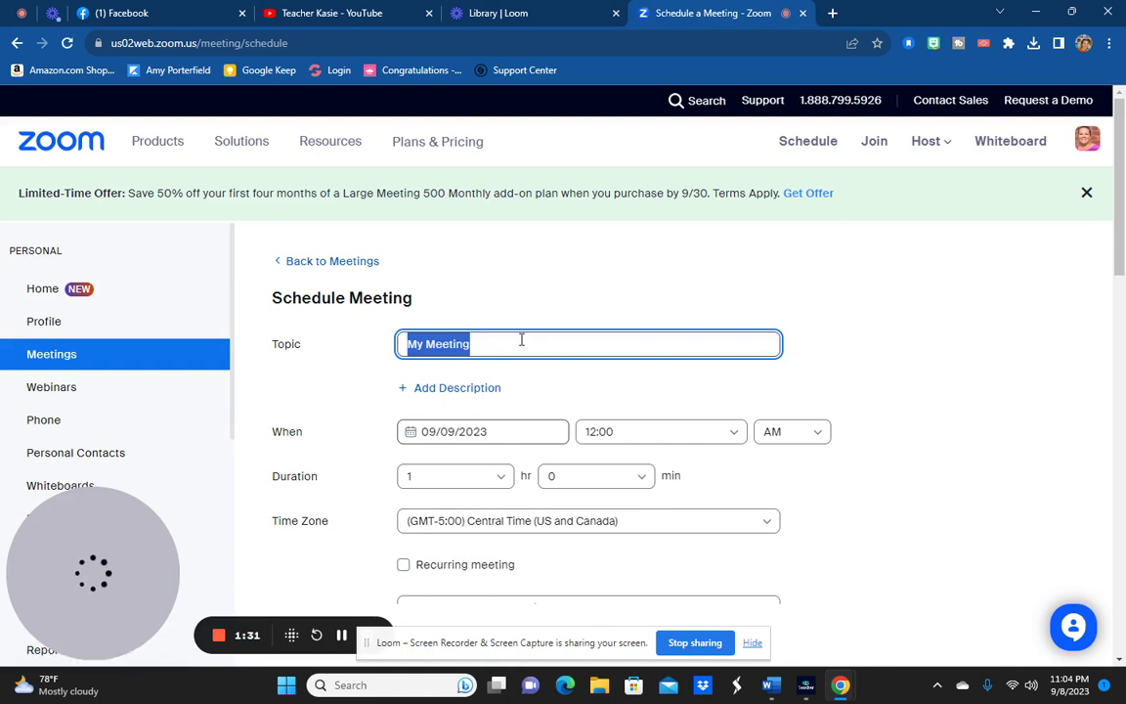
{"action": "type", "text": "Test"}
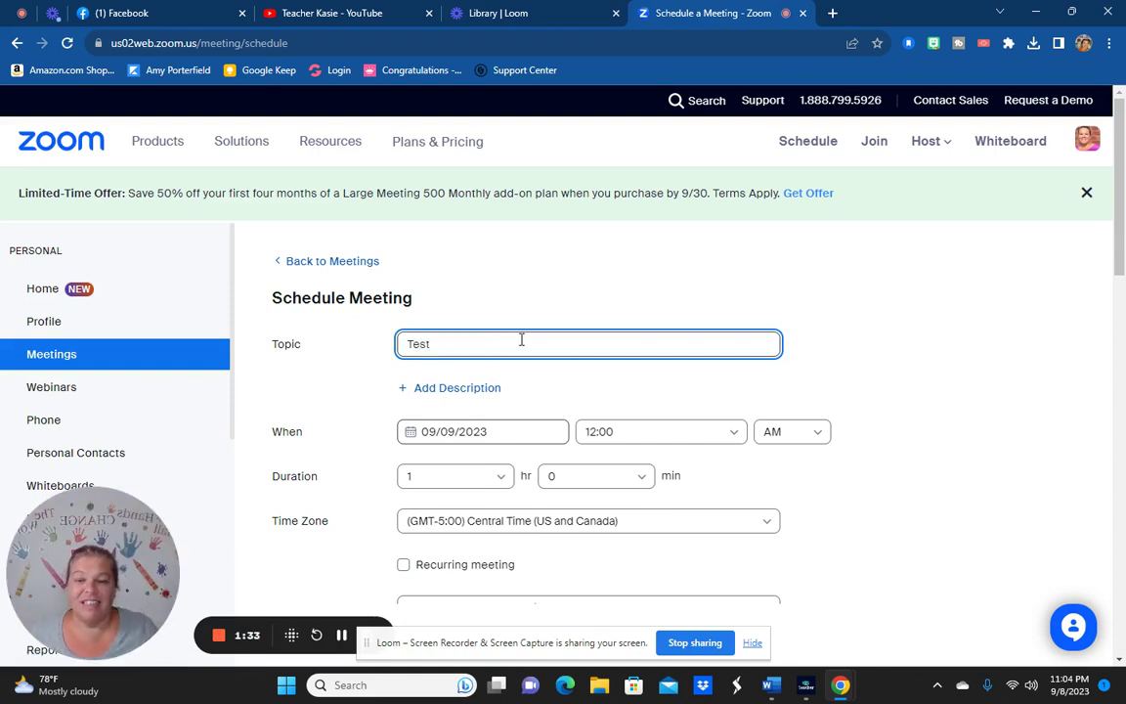
{"action": "left_click", "coordinate": [501, 428]}
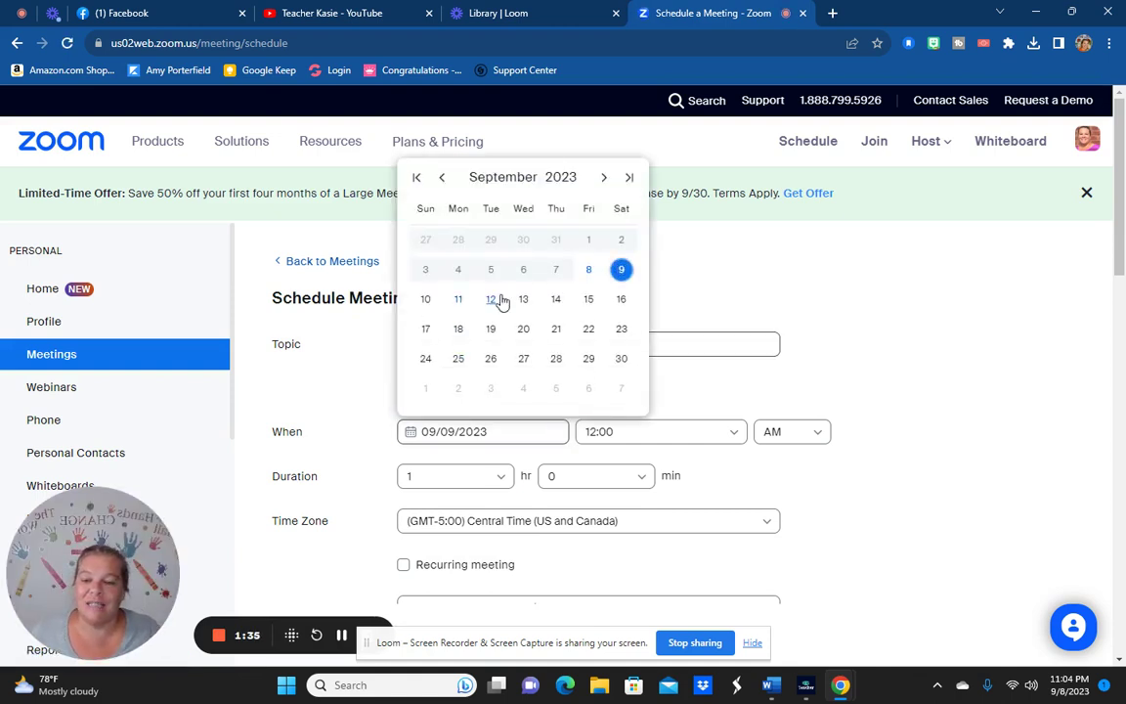
{"action": "left_click", "coordinate": [591, 270]}
Set the meeting's start time to 11:00 PM and save it
{"action": "left_click", "coordinate": [659, 431]}
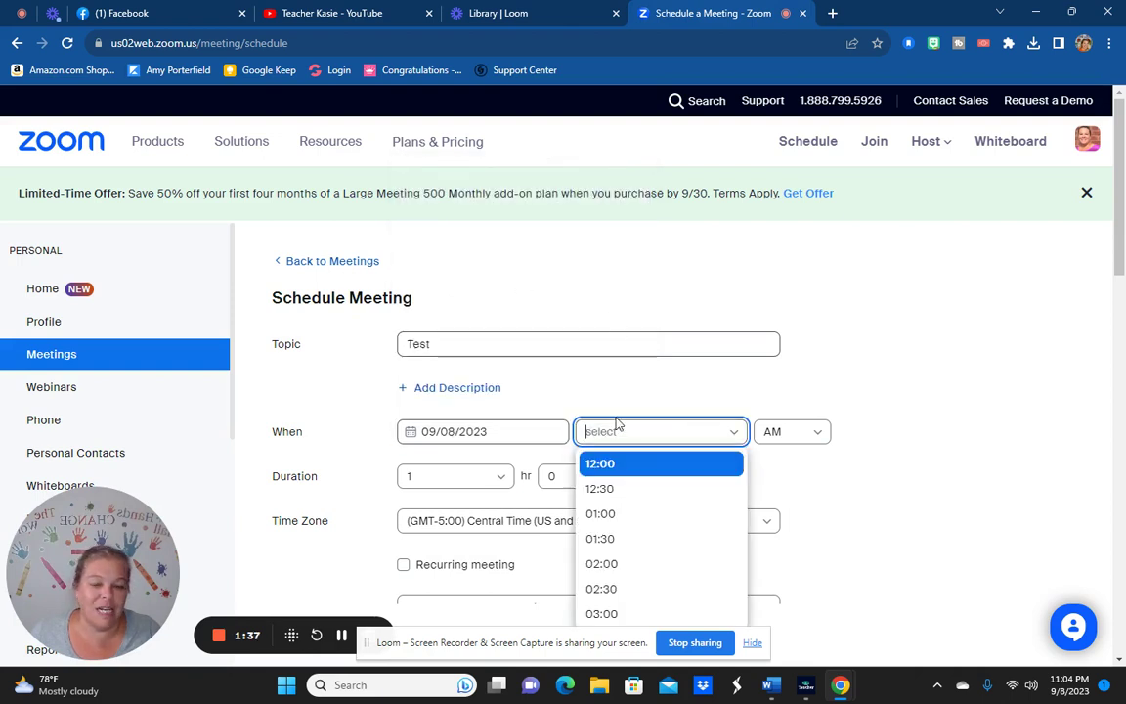
{"action": "scroll", "coordinate": [633, 585], "scroll_direction": "down", "scroll_amount": 4}
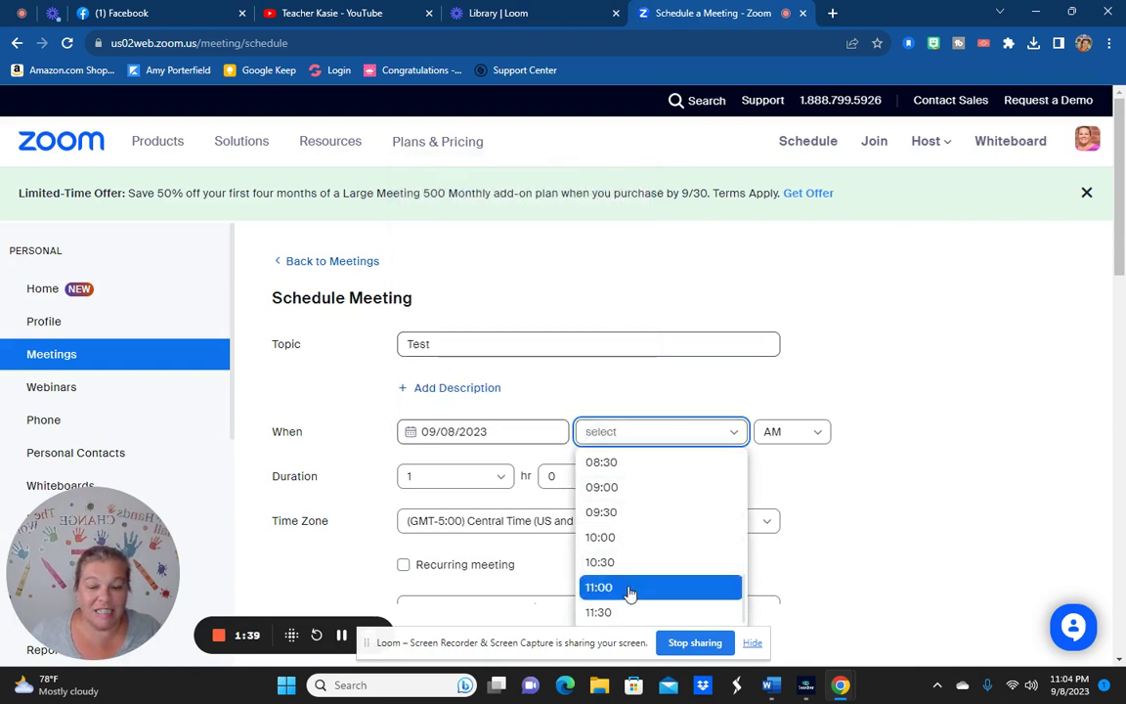
{"action": "left_click", "coordinate": [629, 586]}
{"action": "left_click", "coordinate": [787, 432]}
{"action": "scroll", "coordinate": [787, 455], "scroll_direction": "down", "scroll_amount": 1}
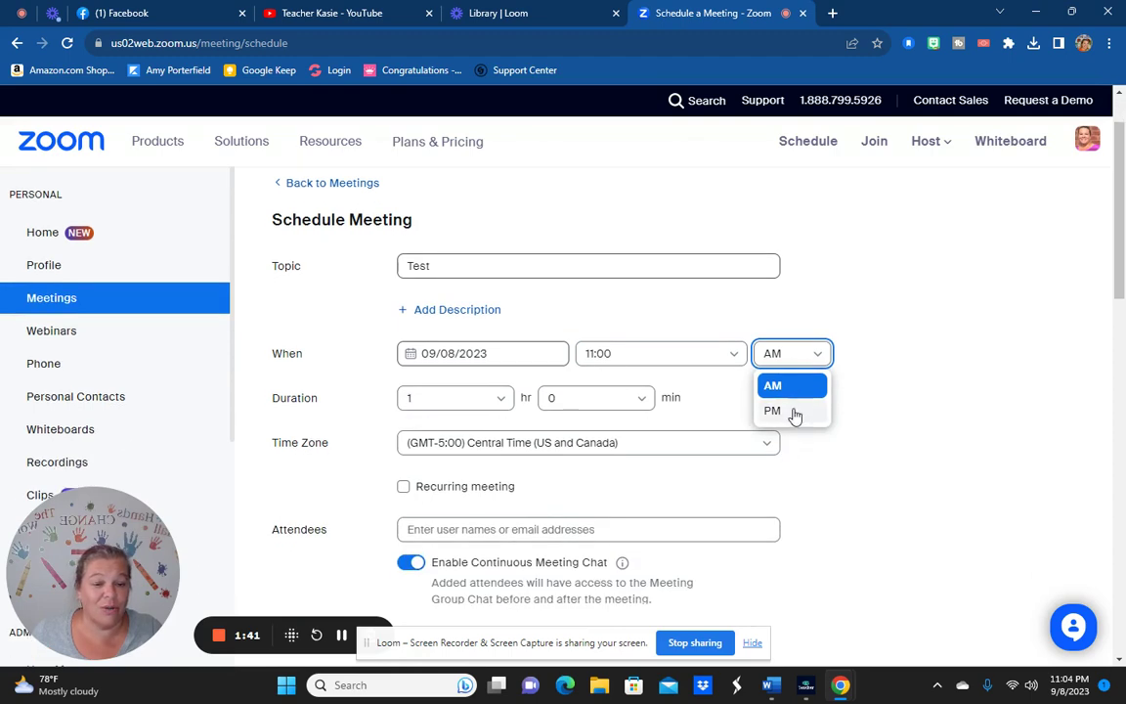
{"action": "left_click", "coordinate": [794, 415]}
{"action": "left_click", "coordinate": [964, 374]}
{"action": "scroll", "coordinate": [797, 453], "scroll_direction": "down", "scroll_amount": 6}
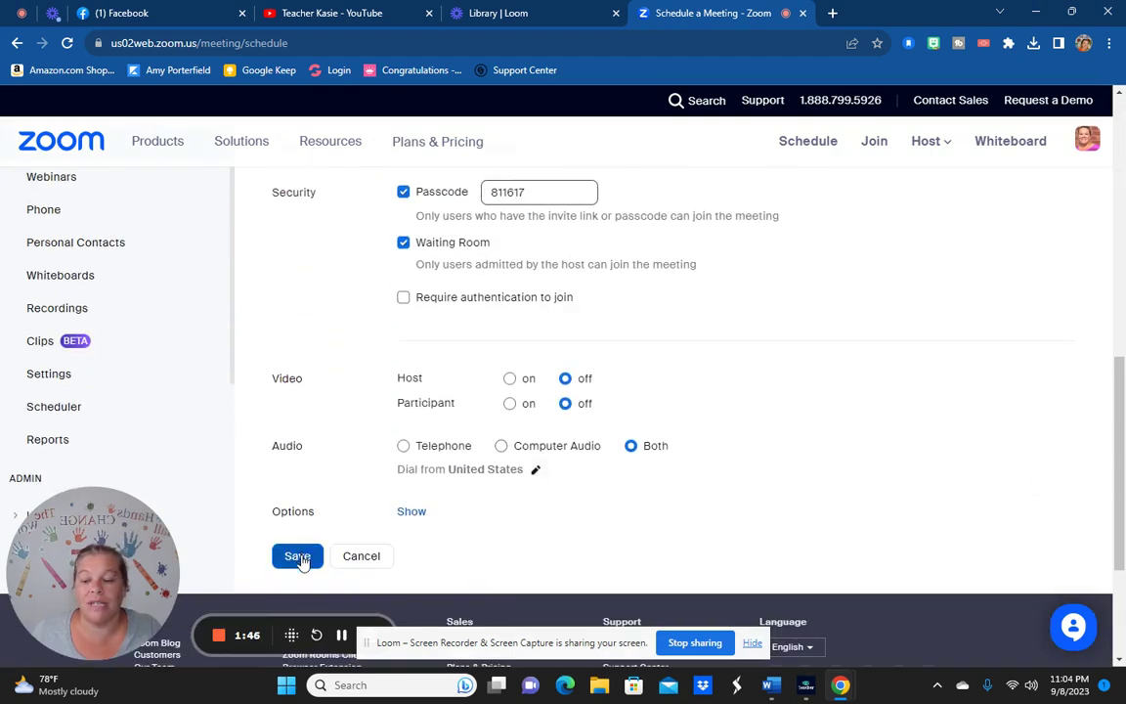
{"action": "left_click", "coordinate": [298, 557]}
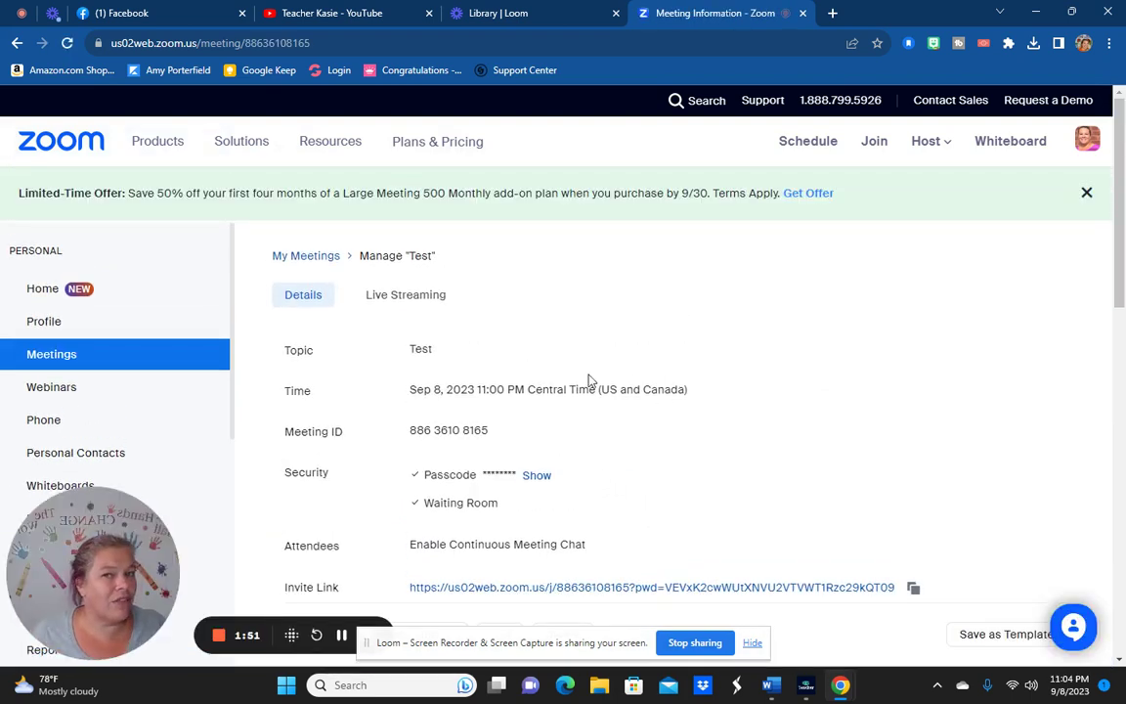
Open the Test meeting's Live Streaming tab and its Configure Custom Streaming Service dialog
{"action": "left_click", "coordinate": [409, 298]}
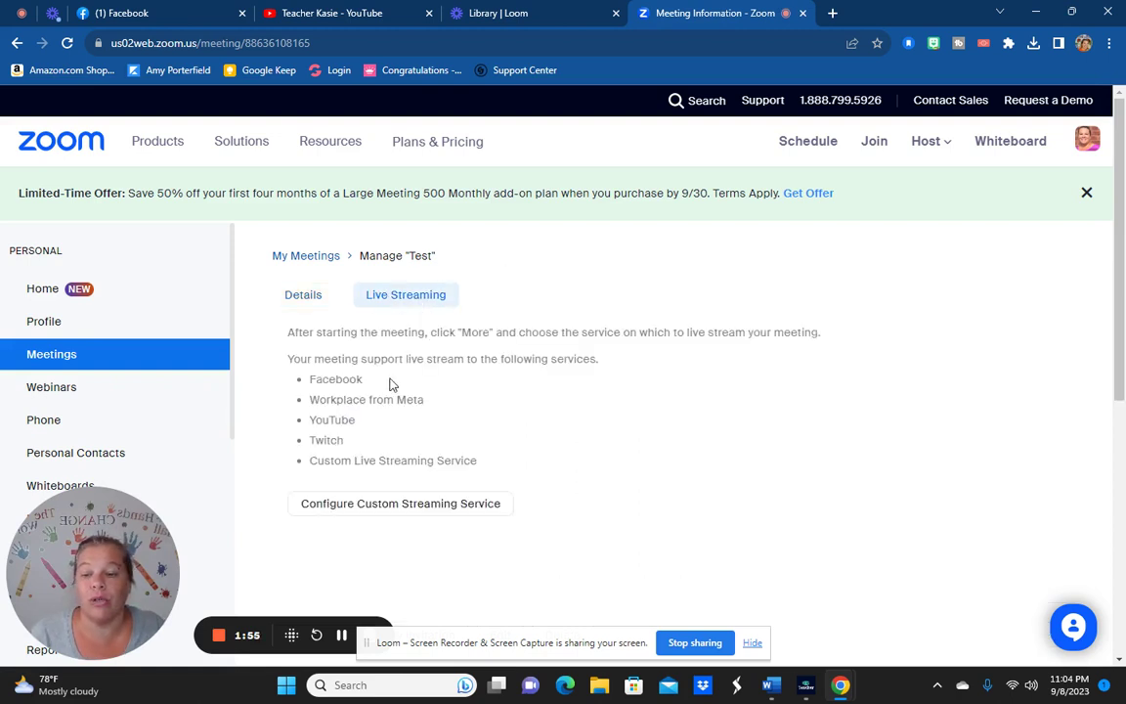
{"action": "left_click", "coordinate": [372, 510]}
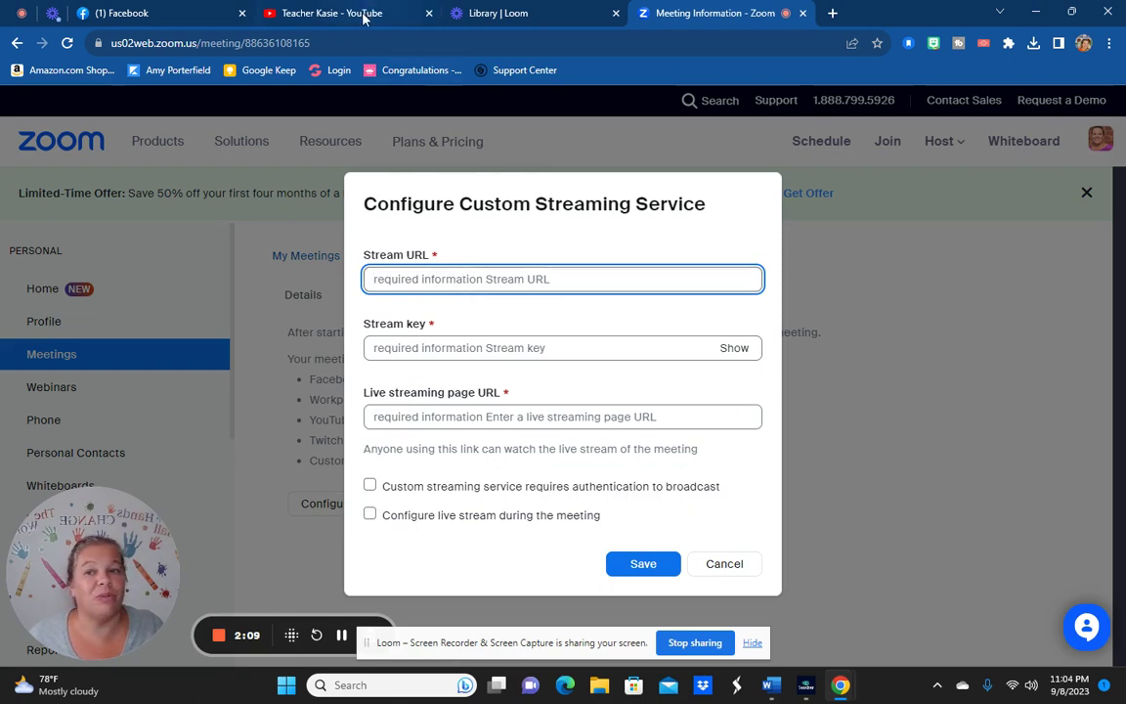
In YouTube, begin a new scheduled stream using new settings
{"action": "left_click", "coordinate": [329, 12]}
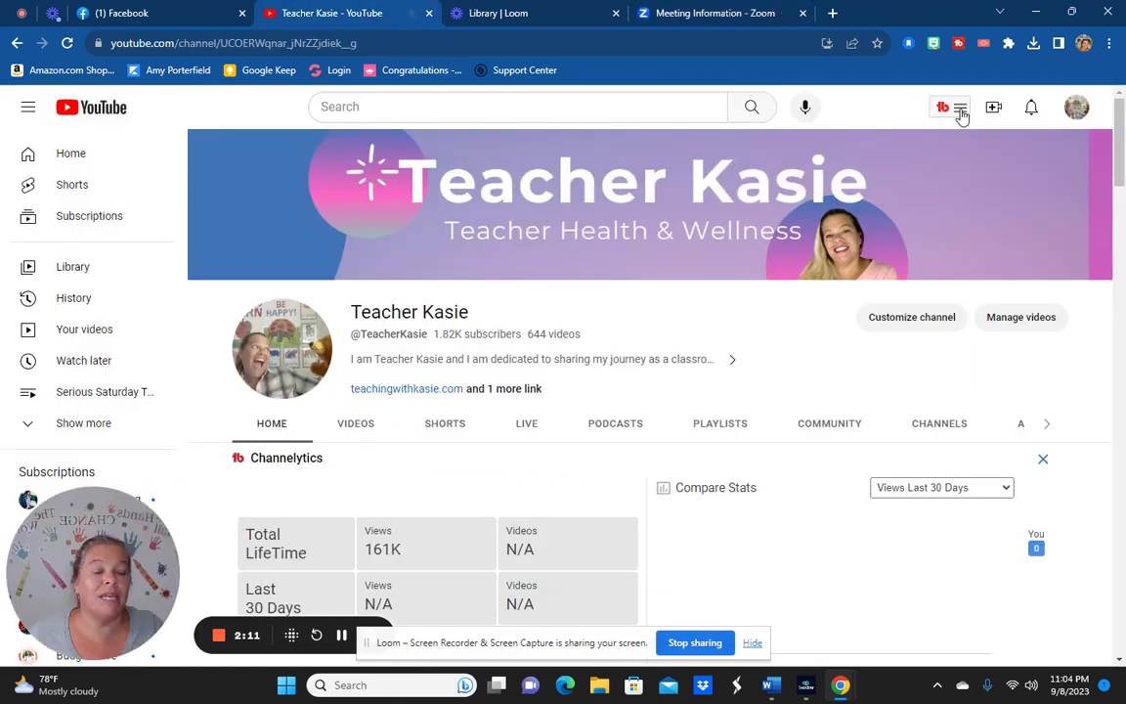
{"action": "left_click", "coordinate": [994, 107]}
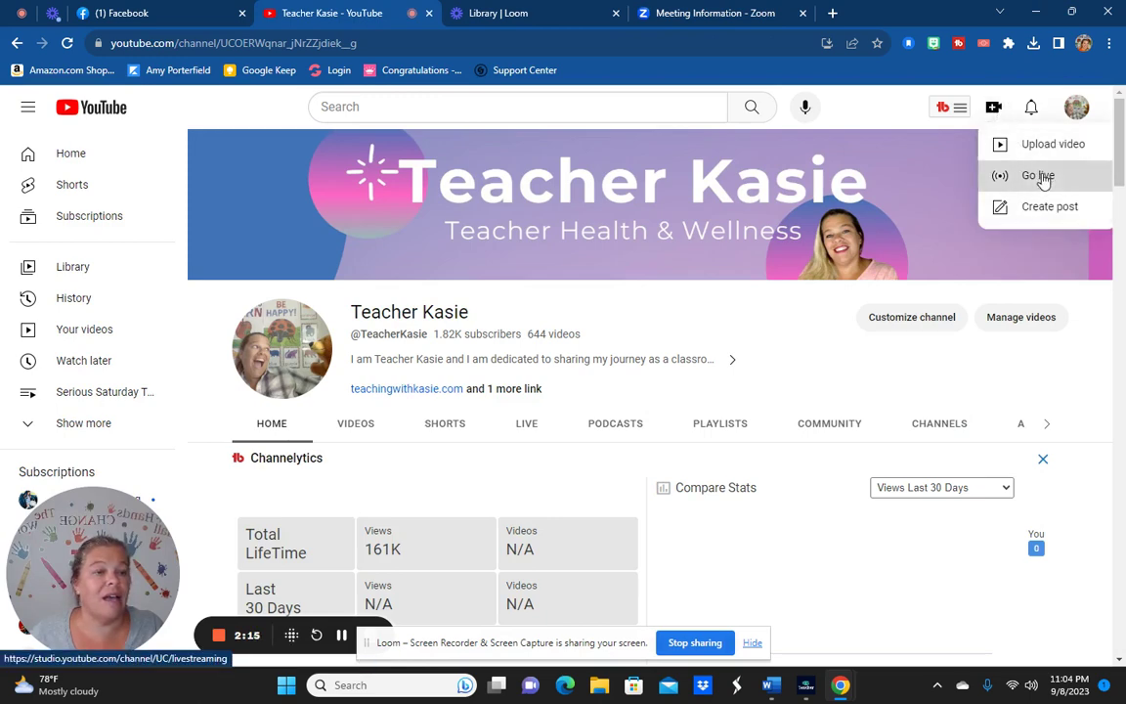
{"action": "left_click", "coordinate": [1043, 177]}
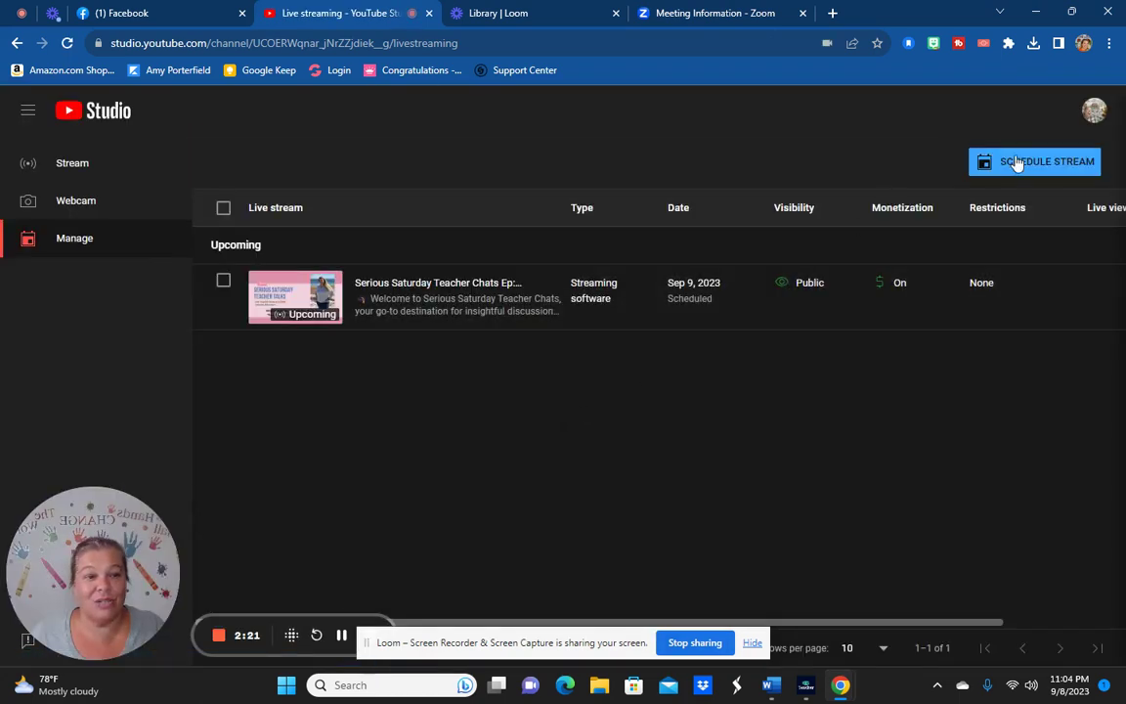
{"action": "left_click", "coordinate": [1020, 167]}
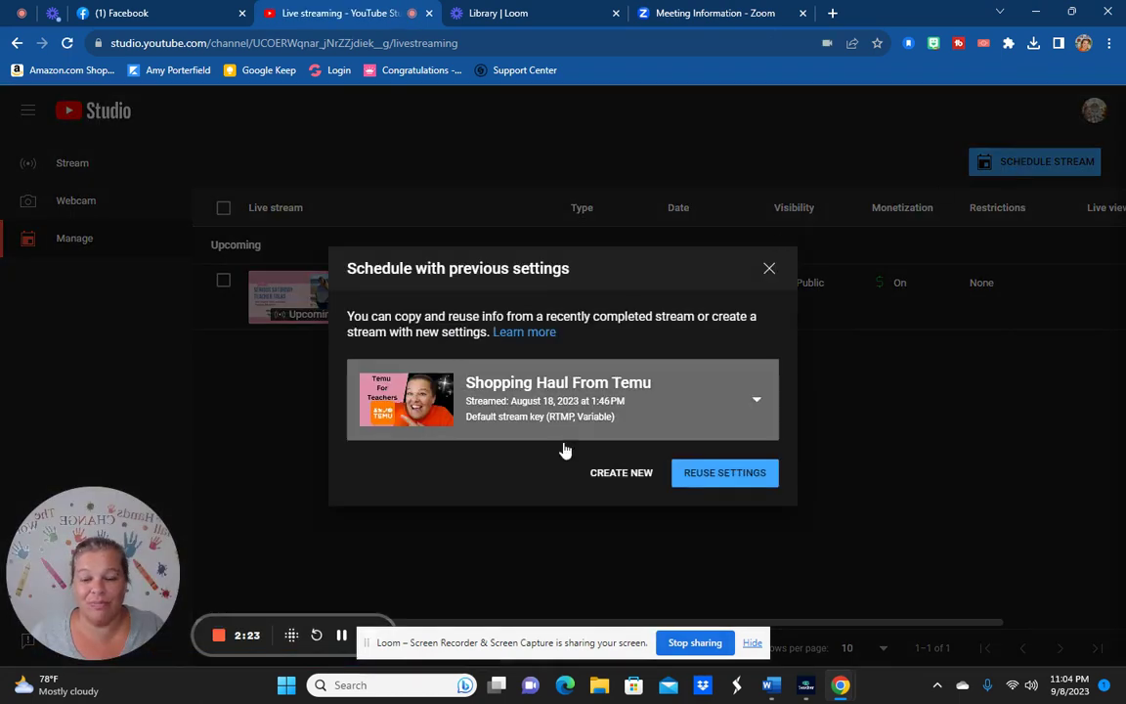
{"action": "left_click", "coordinate": [623, 479]}
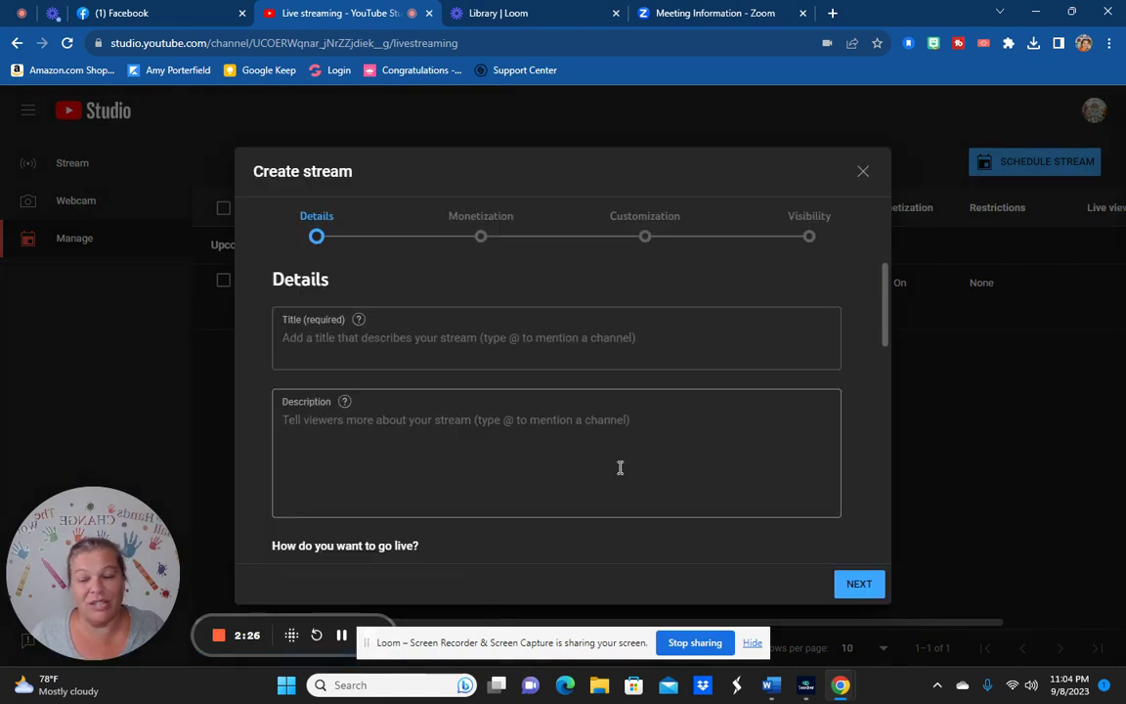
Title the stream 'Testing' and set its category to Education
{"action": "left_click", "coordinate": [409, 337]}
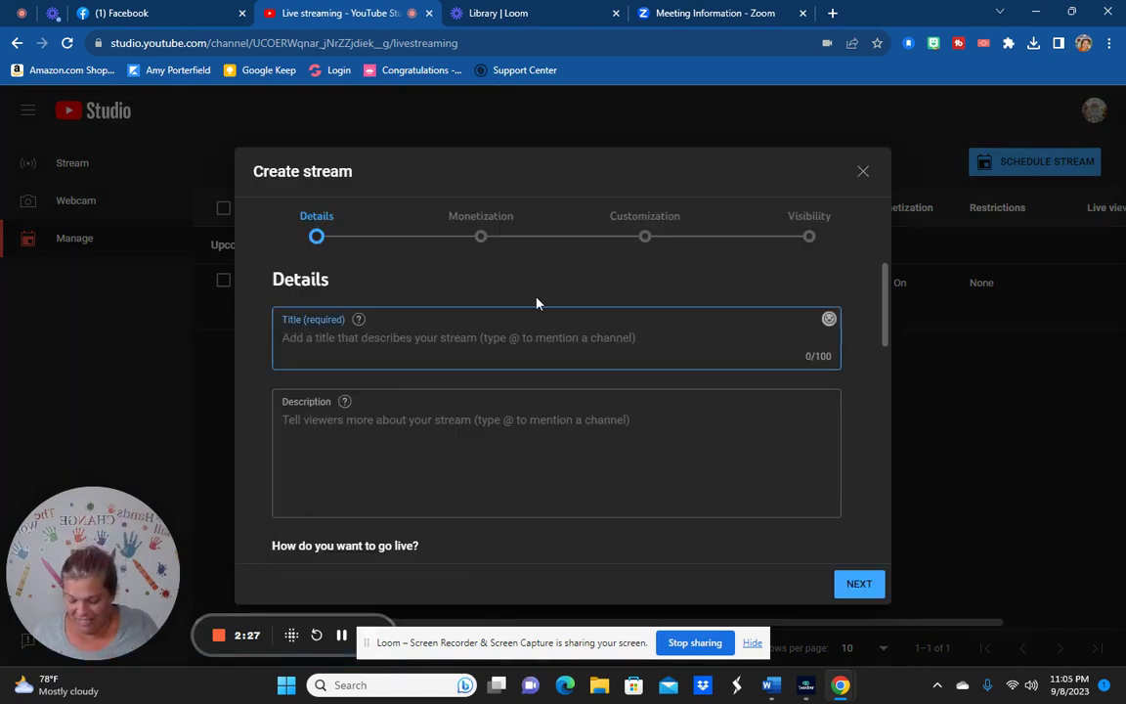
{"action": "type", "text": "Testing"}
{"action": "scroll", "coordinate": [437, 299], "scroll_direction": "down", "scroll_amount": 2}
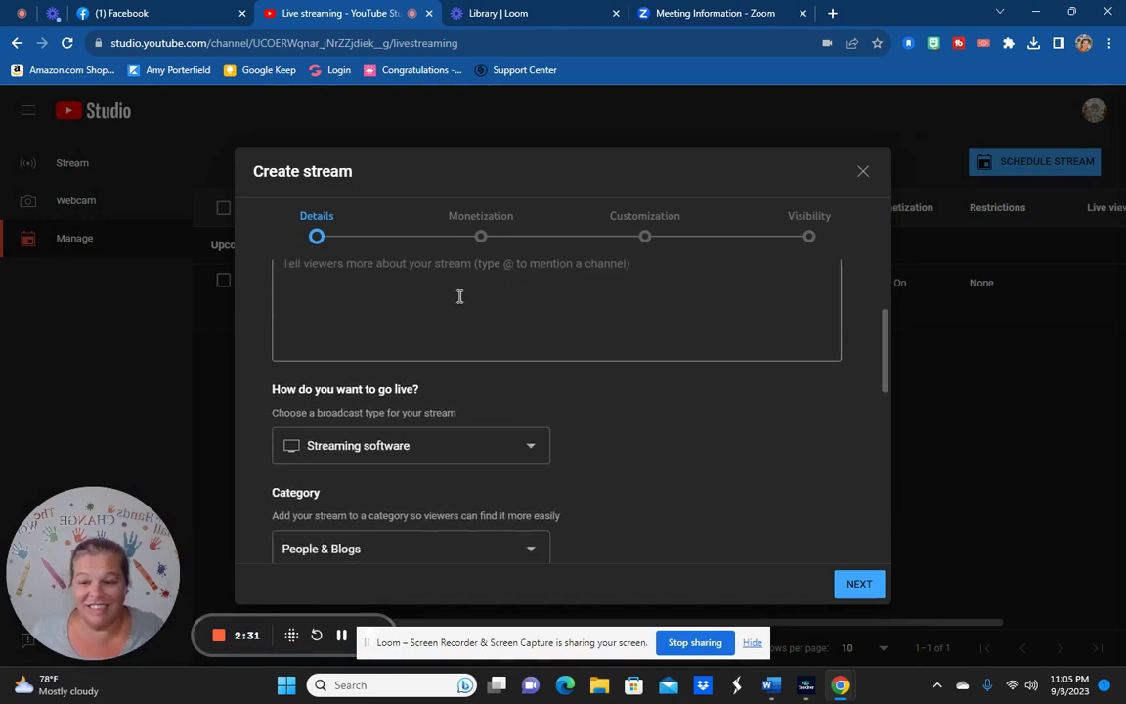
{"action": "scroll", "coordinate": [506, 464], "scroll_direction": "down", "scroll_amount": 1}
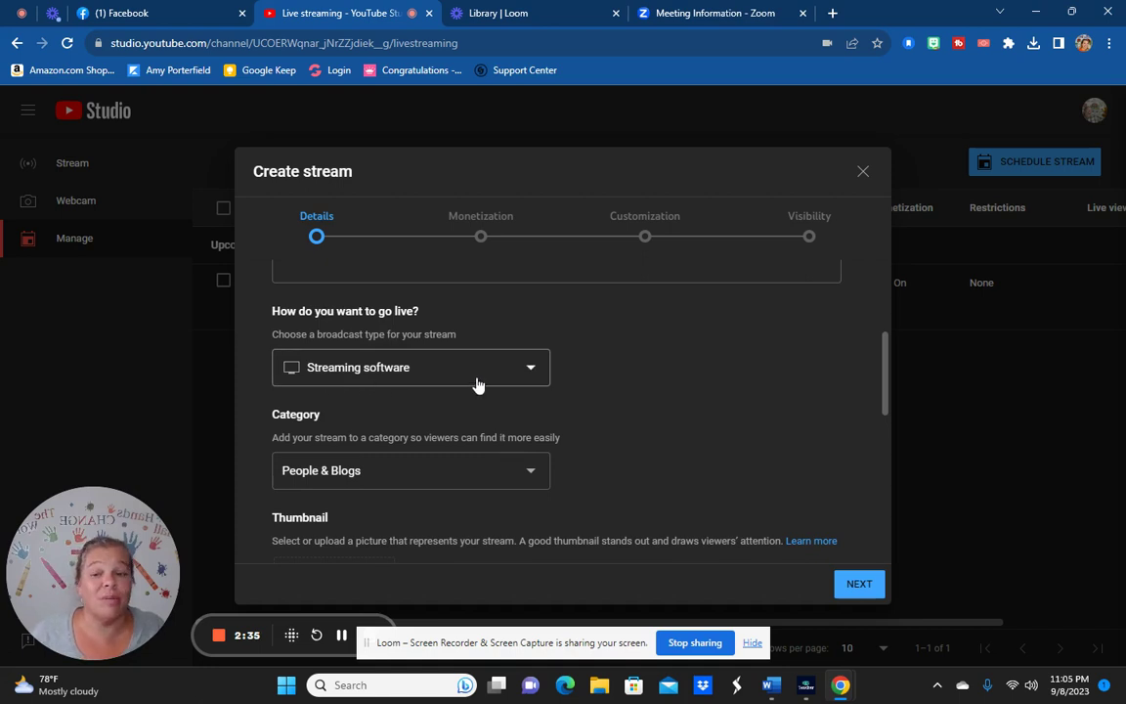
{"action": "scroll", "coordinate": [646, 399], "scroll_direction": "down", "scroll_amount": 2}
{"action": "left_click", "coordinate": [531, 329]}
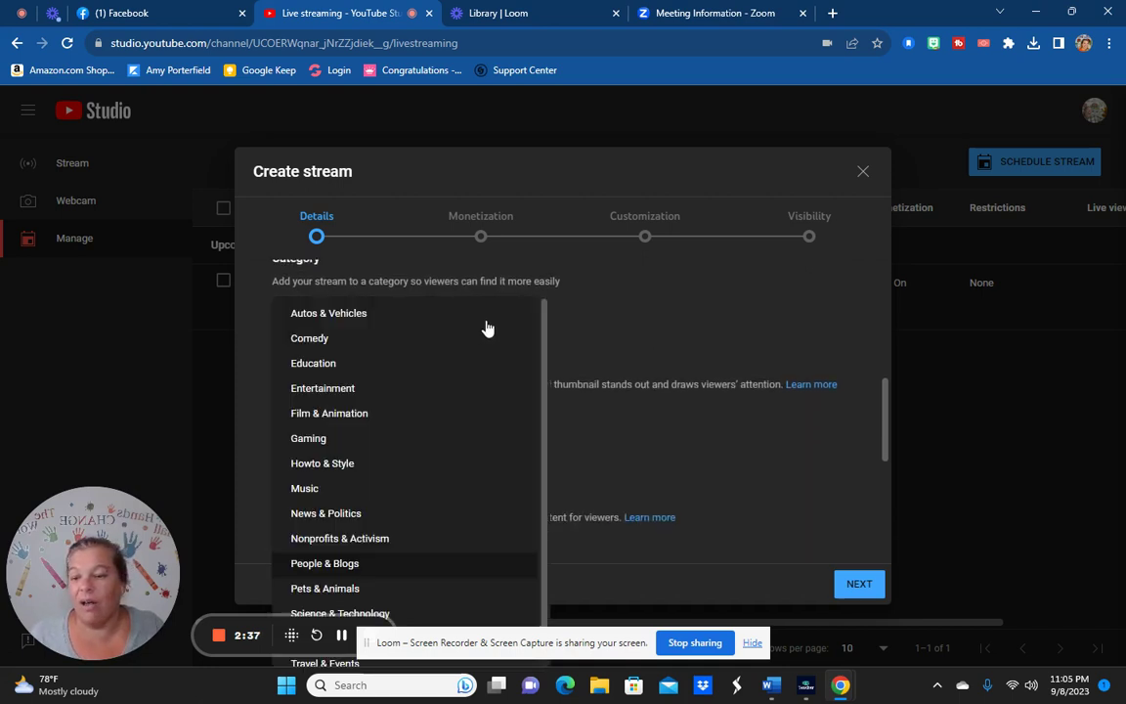
{"action": "left_click", "coordinate": [317, 367]}
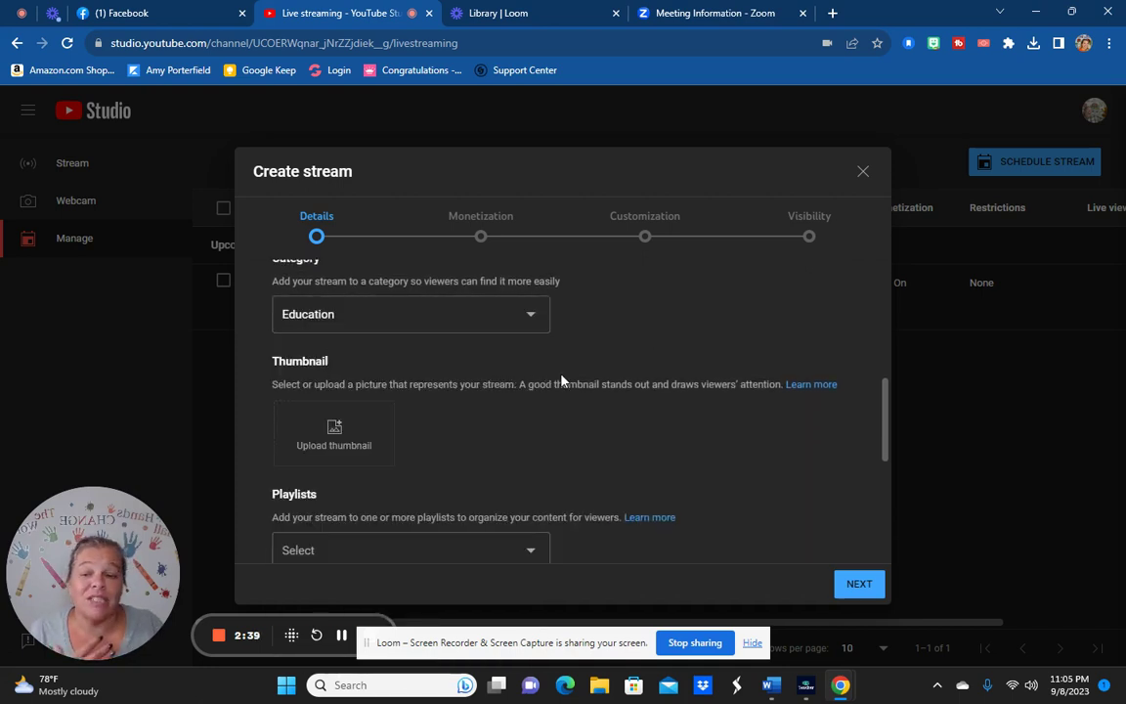
Upload the plate photo from Downloads as the stream thumbnail
{"action": "left_click", "coordinate": [347, 443]}
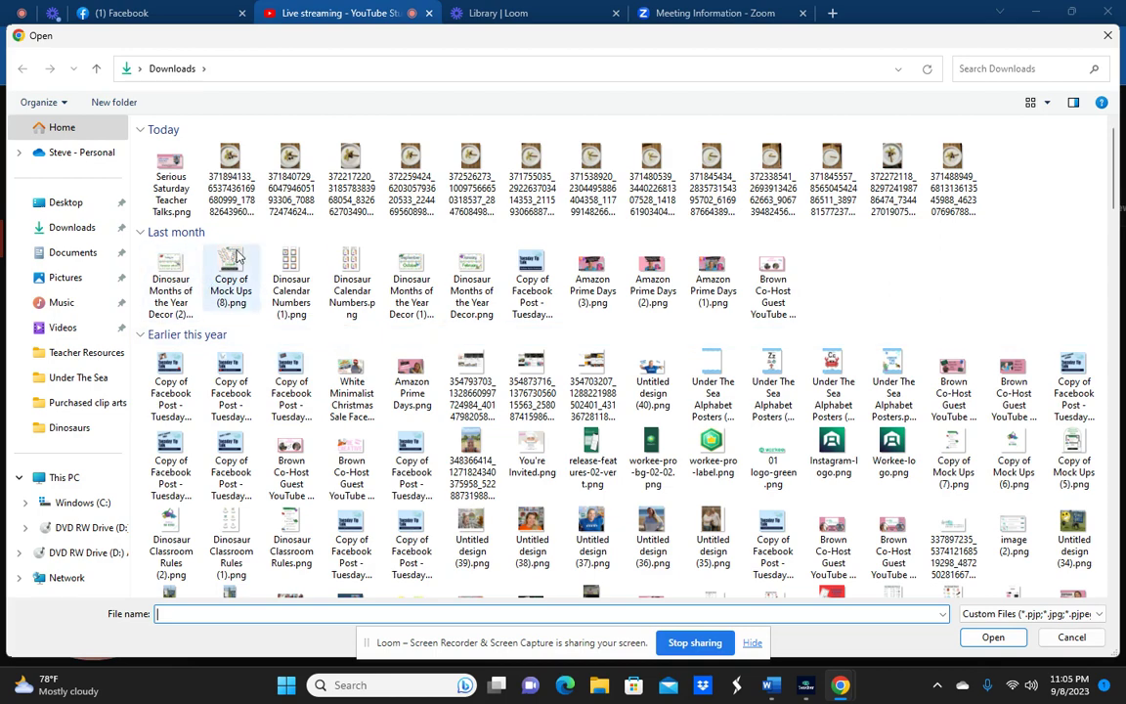
{"action": "left_click", "coordinate": [956, 168]}
{"action": "double_click", "coordinate": [956, 168]}
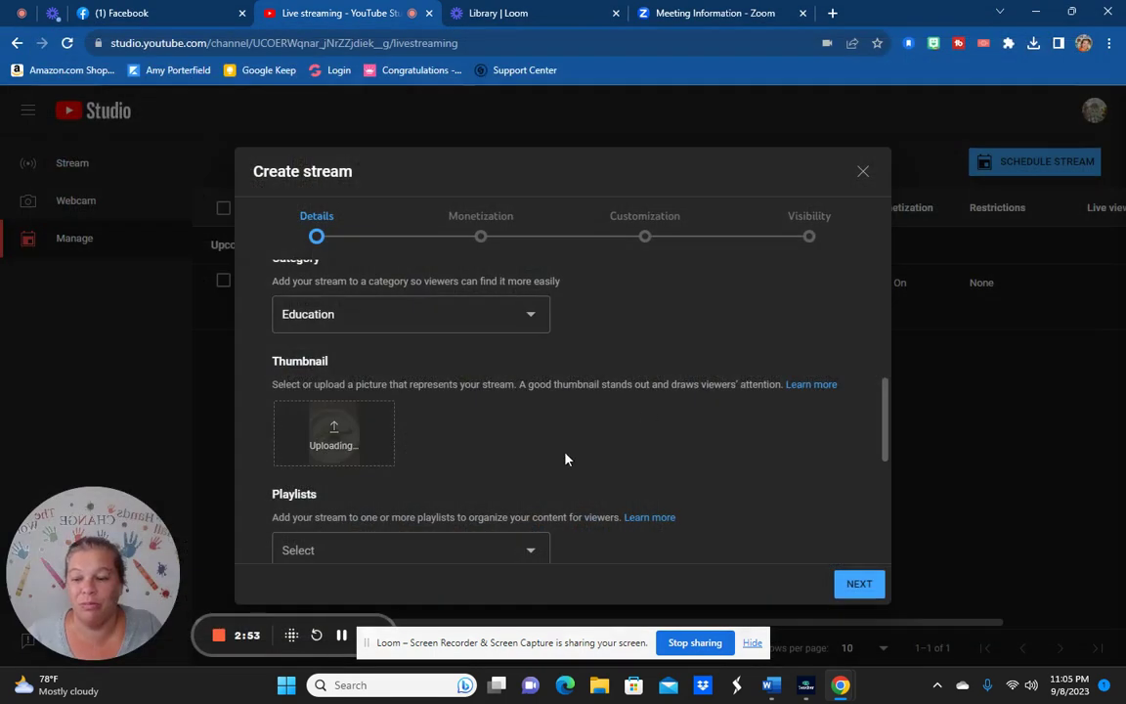
Set the audience to 'No, it's not made for kids'
{"action": "scroll", "coordinate": [472, 488], "scroll_direction": "down", "scroll_amount": 3}
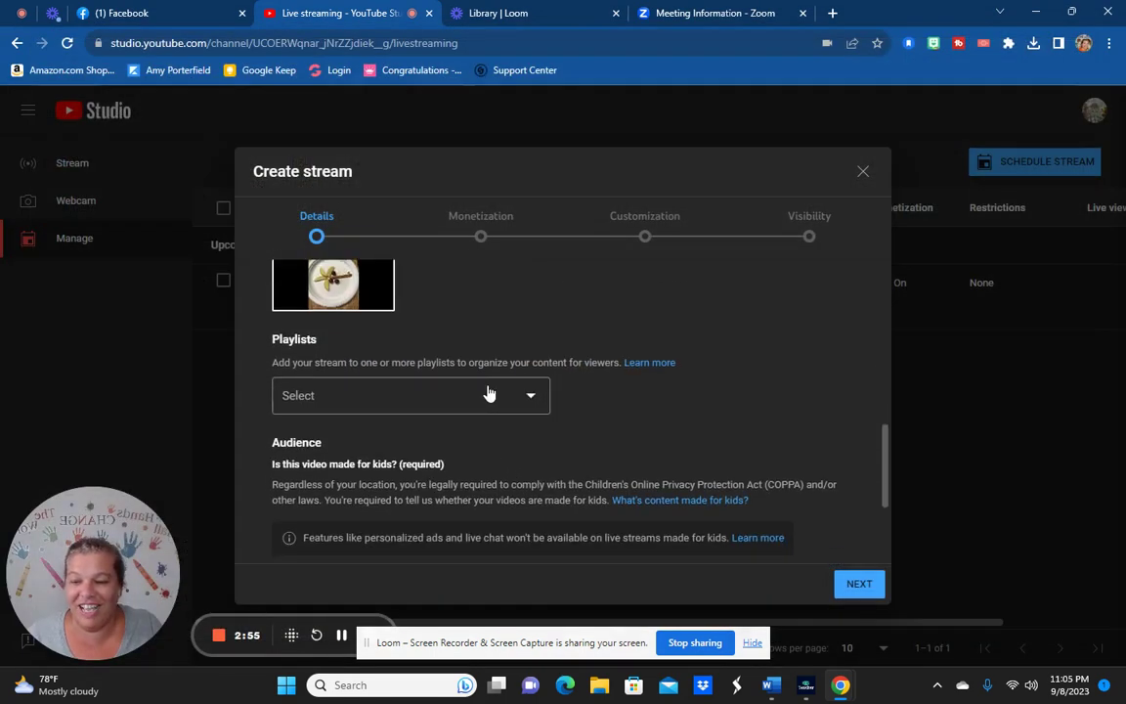
{"action": "scroll", "coordinate": [514, 312], "scroll_direction": "up", "scroll_amount": 2}
{"action": "scroll", "coordinate": [486, 329], "scroll_direction": "down", "scroll_amount": 2}
{"action": "left_click", "coordinate": [294, 428]}
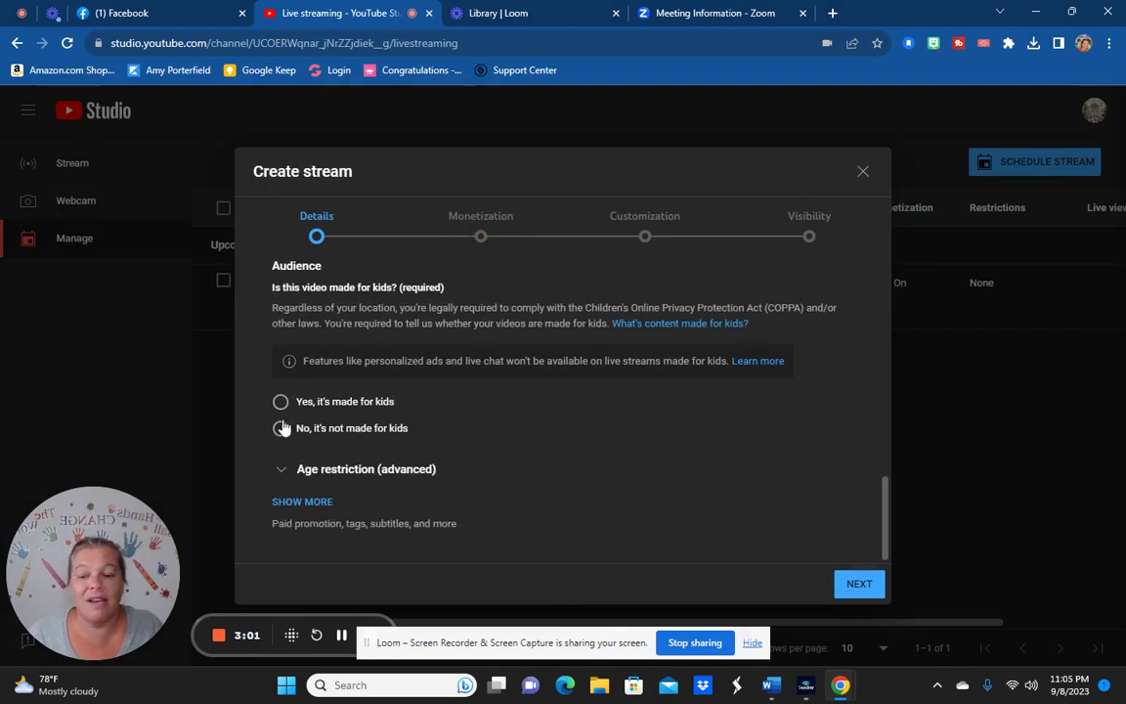
Keep the stream Public, schedule it for 11:15 PM on Sep 8, 2023, and finish
{"action": "left_click", "coordinate": [854, 592]}
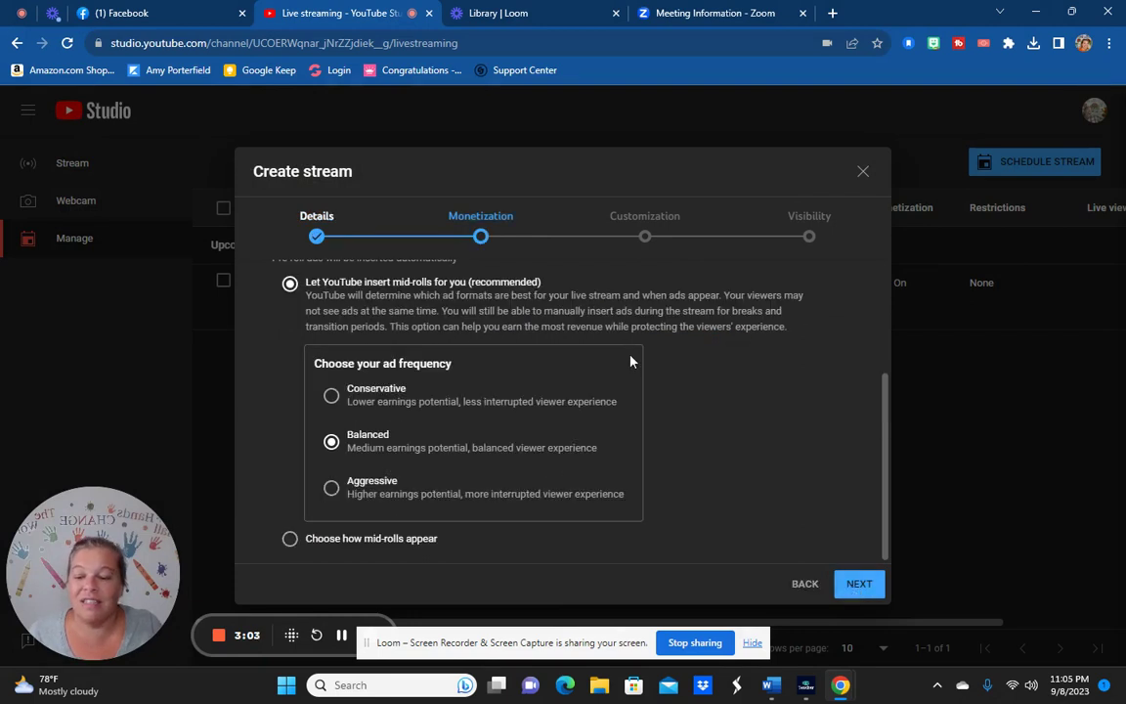
{"action": "scroll", "coordinate": [631, 362], "scroll_direction": "up", "scroll_amount": 2}
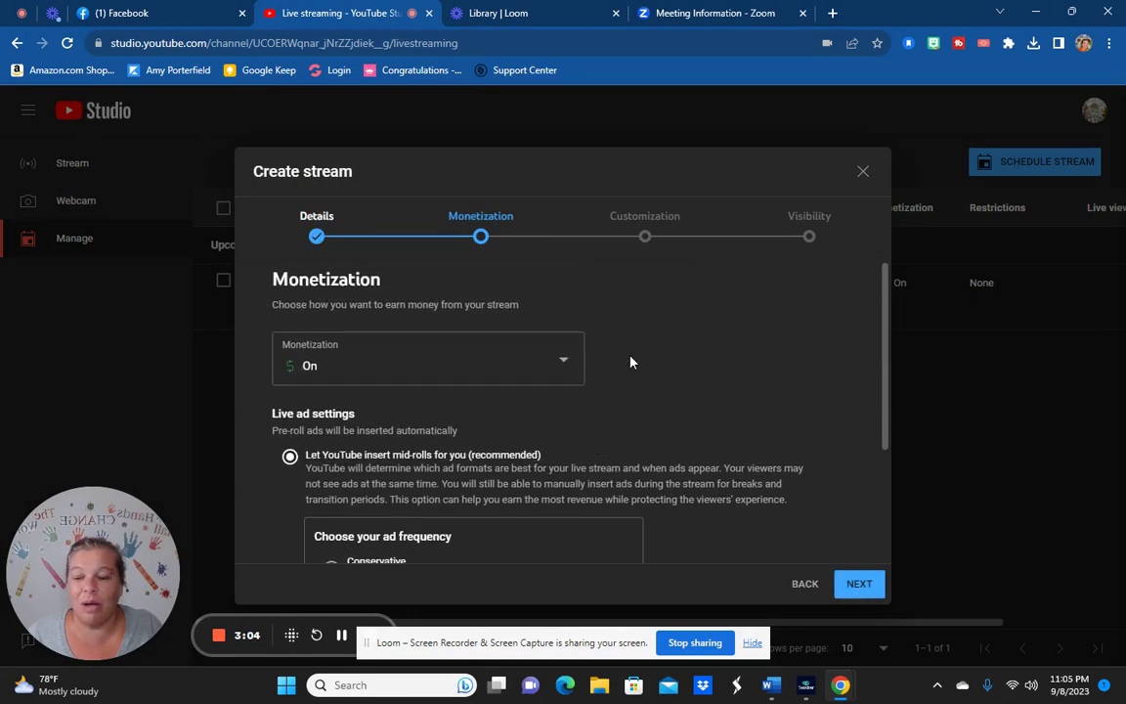
{"action": "left_click", "coordinate": [854, 588]}
{"action": "left_click", "coordinate": [855, 588]}
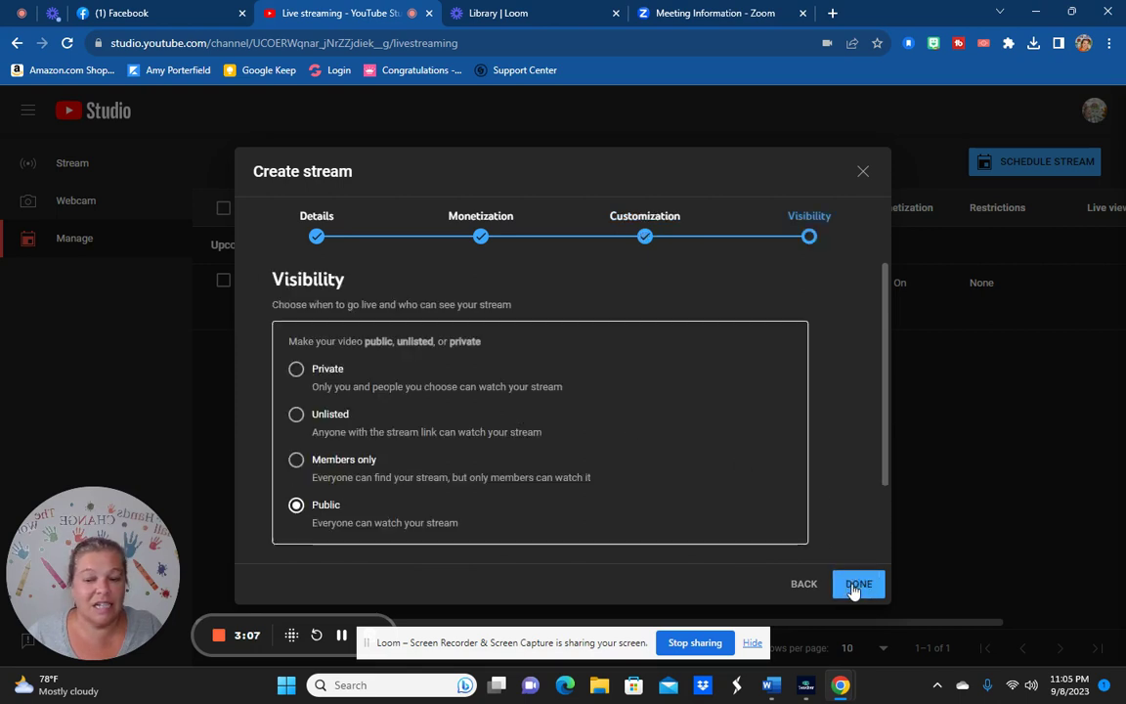
{"action": "scroll", "coordinate": [367, 492], "scroll_direction": "down", "scroll_amount": 1}
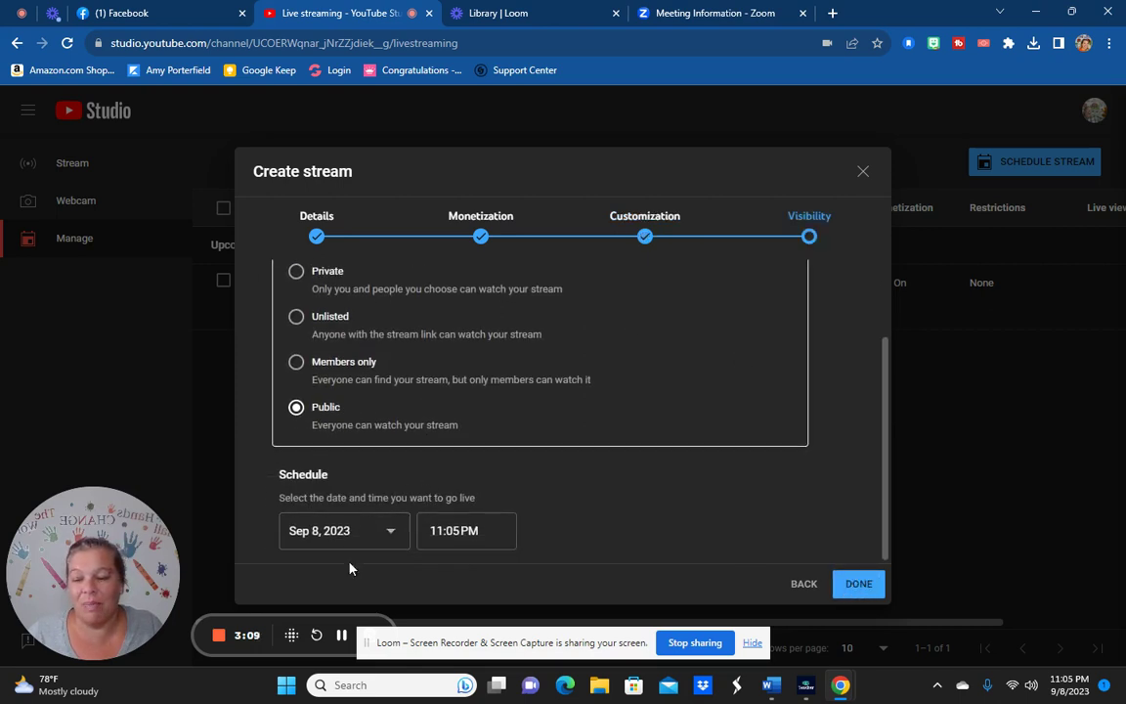
{"action": "left_click", "coordinate": [488, 531]}
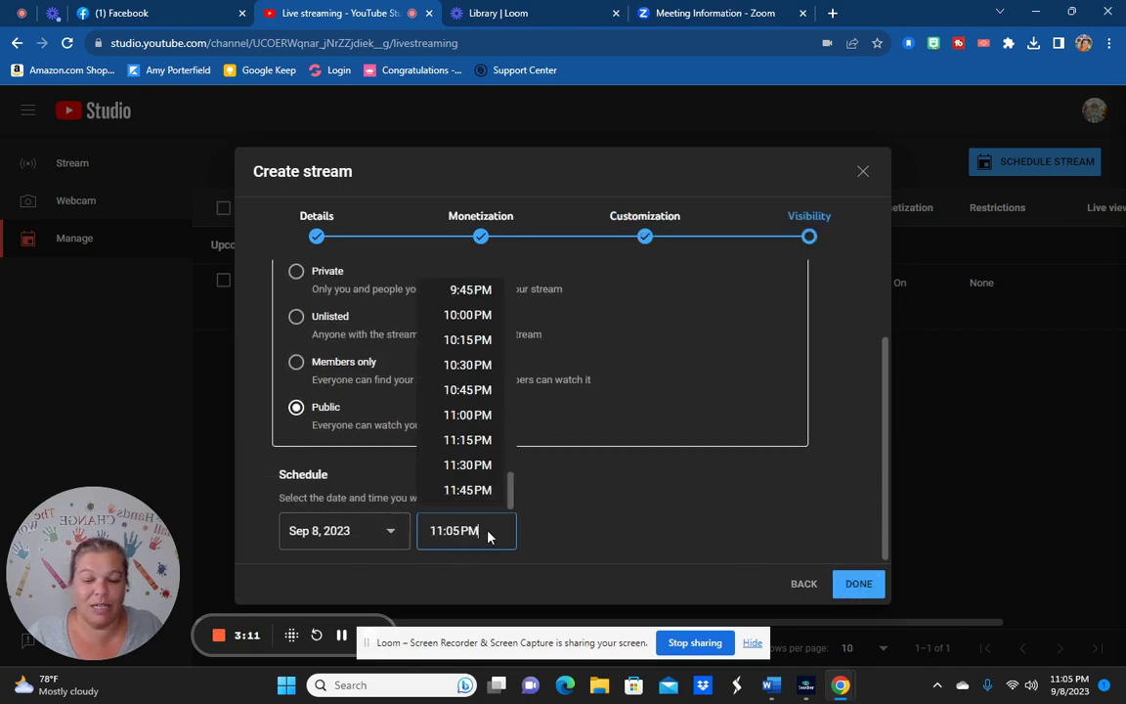
{"action": "left_click", "coordinate": [473, 441]}
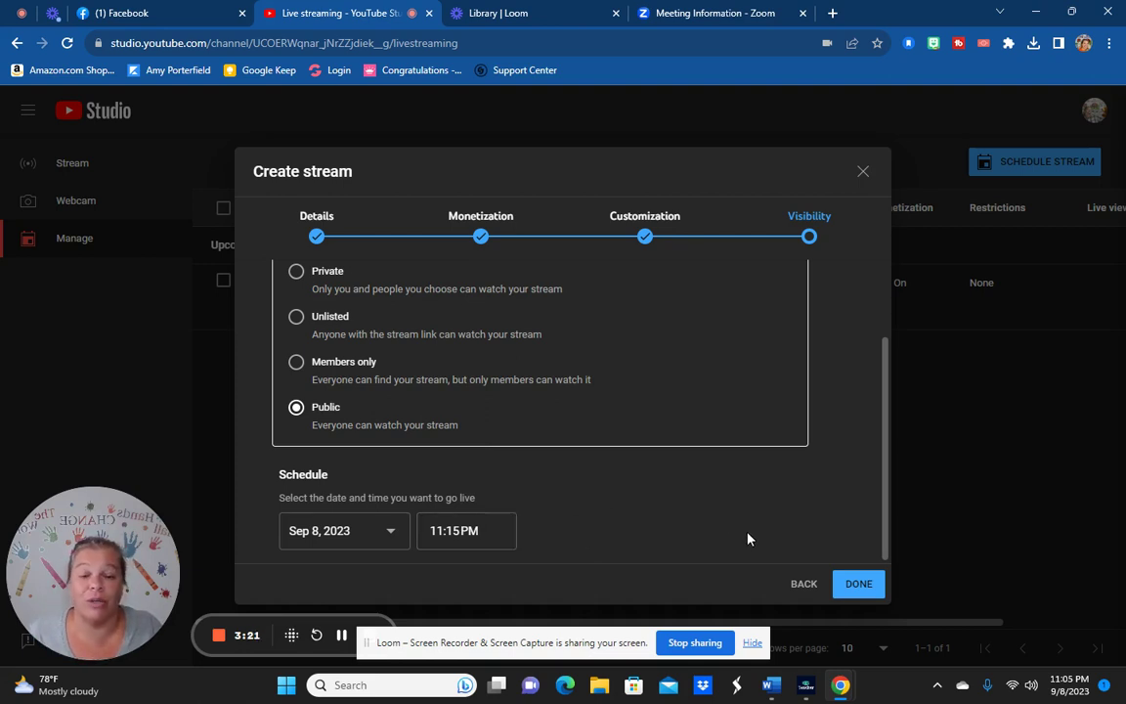
{"action": "left_click", "coordinate": [858, 586]}
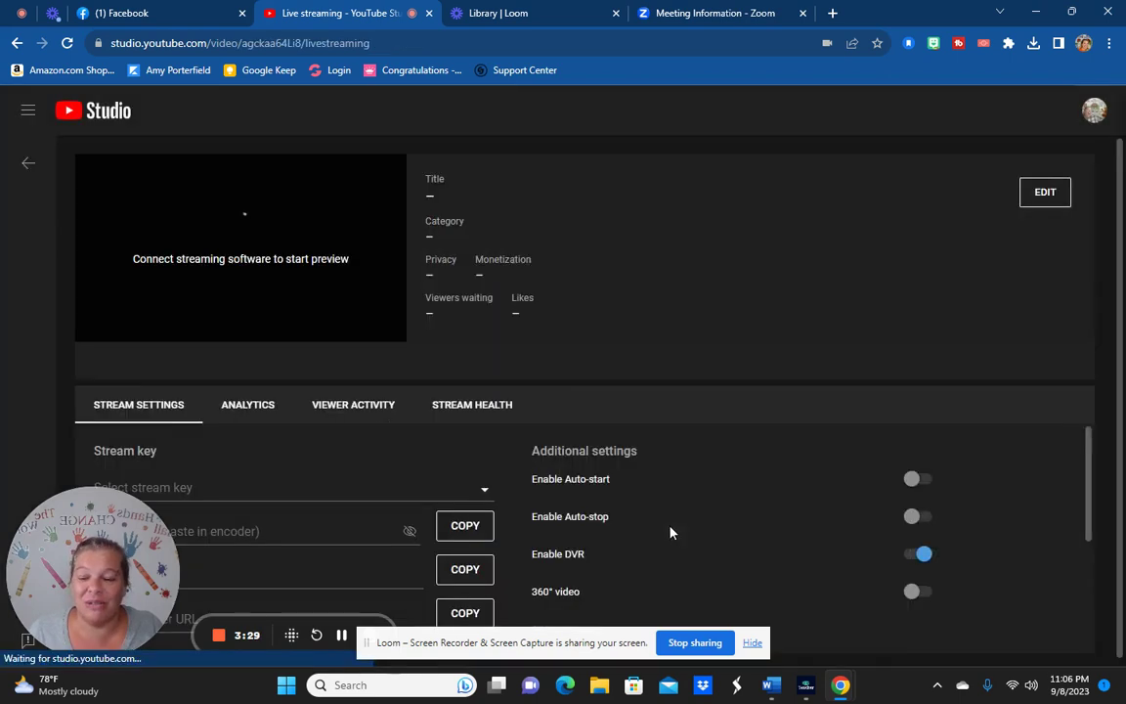
Scroll the Testing stream's settings panel to the Stream key and Stream URL fields
{"action": "scroll", "coordinate": [523, 509], "scroll_direction": "down", "scroll_amount": 5}
{"action": "scroll", "coordinate": [275, 476], "scroll_direction": "up", "scroll_amount": 4}
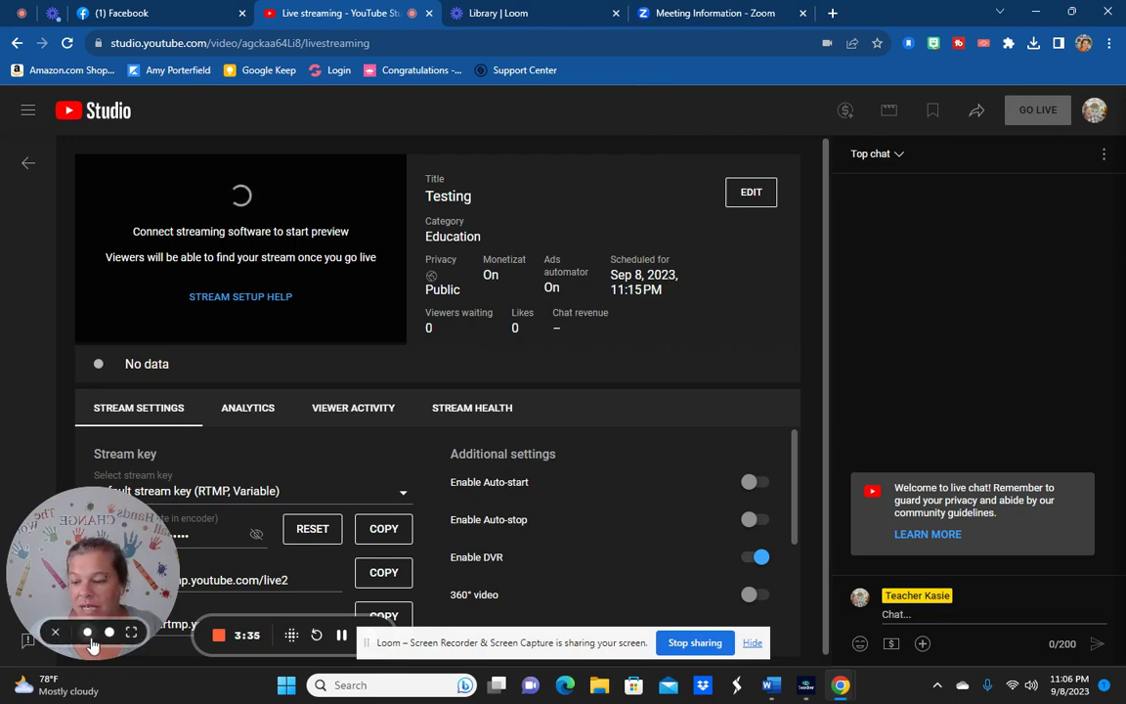
{"action": "scroll", "coordinate": [330, 467], "scroll_direction": "down", "scroll_amount": 1}
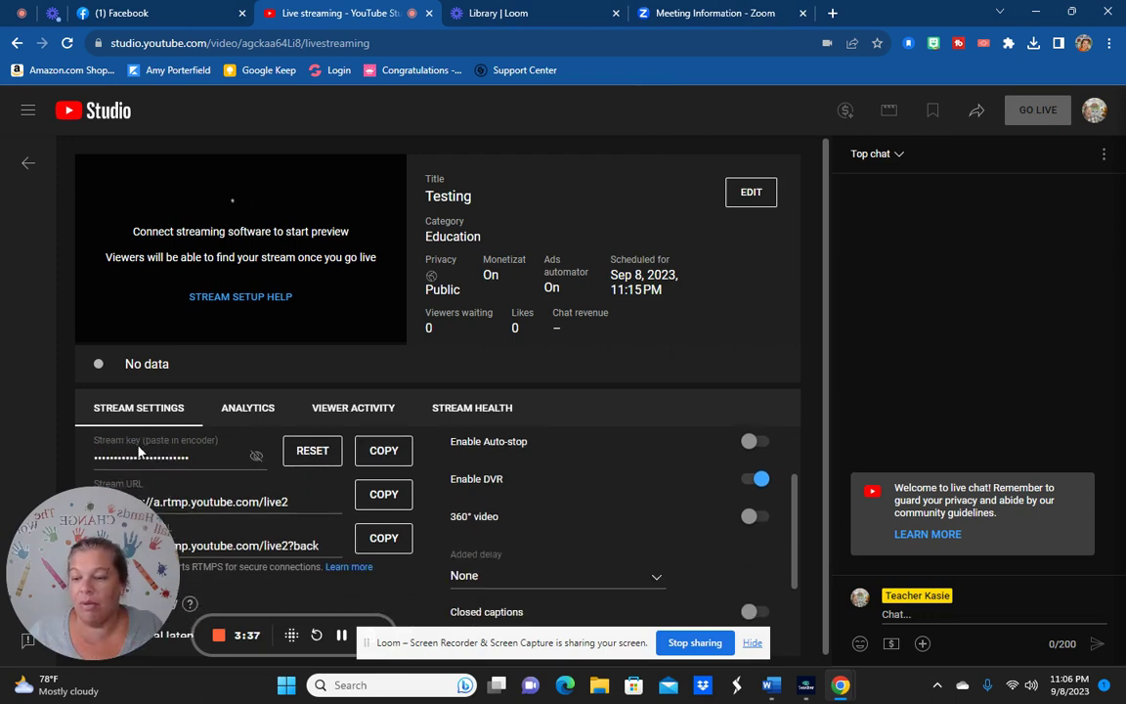
Copy the YouTube stream key and paste it into Zoom's stream key field
{"action": "left_click", "coordinate": [383, 453]}
{"action": "left_click", "coordinate": [685, 13]}
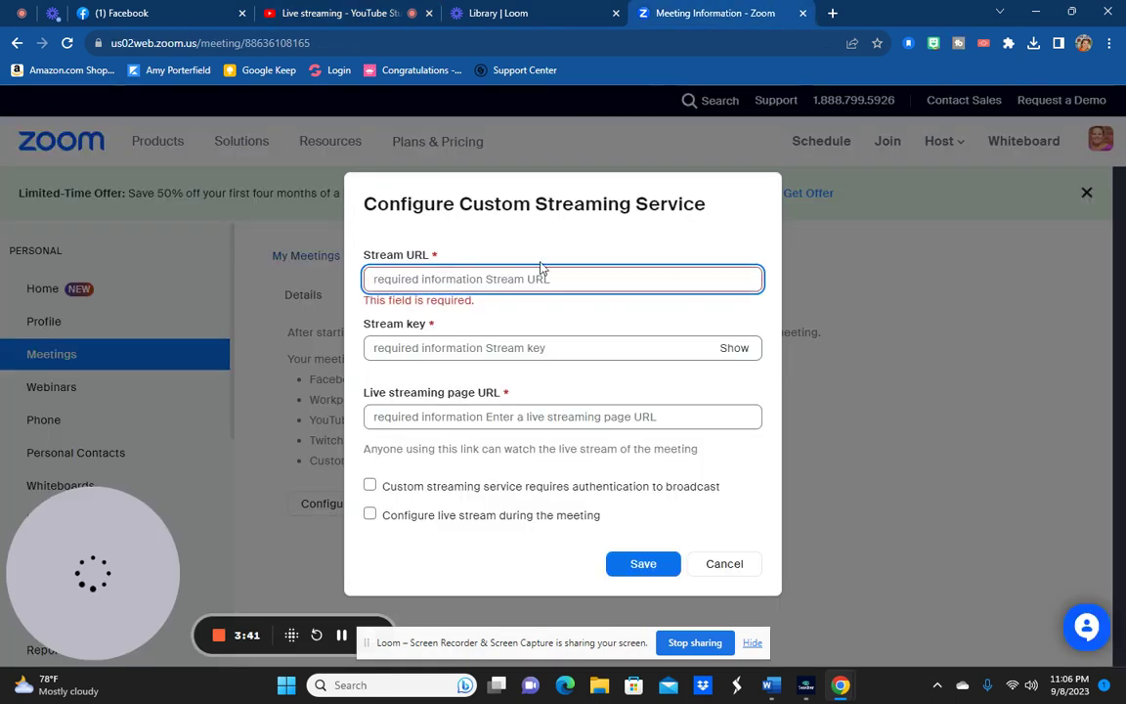
{"action": "left_click", "coordinate": [414, 347]}
{"action": "right_click", "coordinate": [415, 349]}
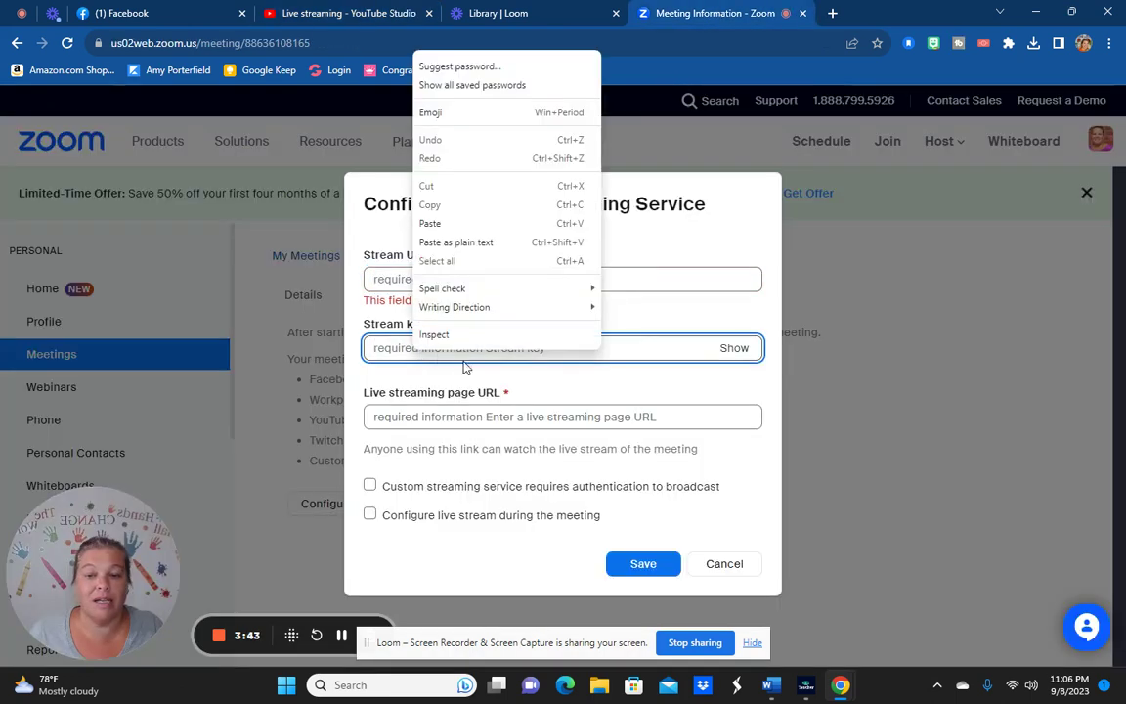
{"action": "left_click", "coordinate": [430, 224]}
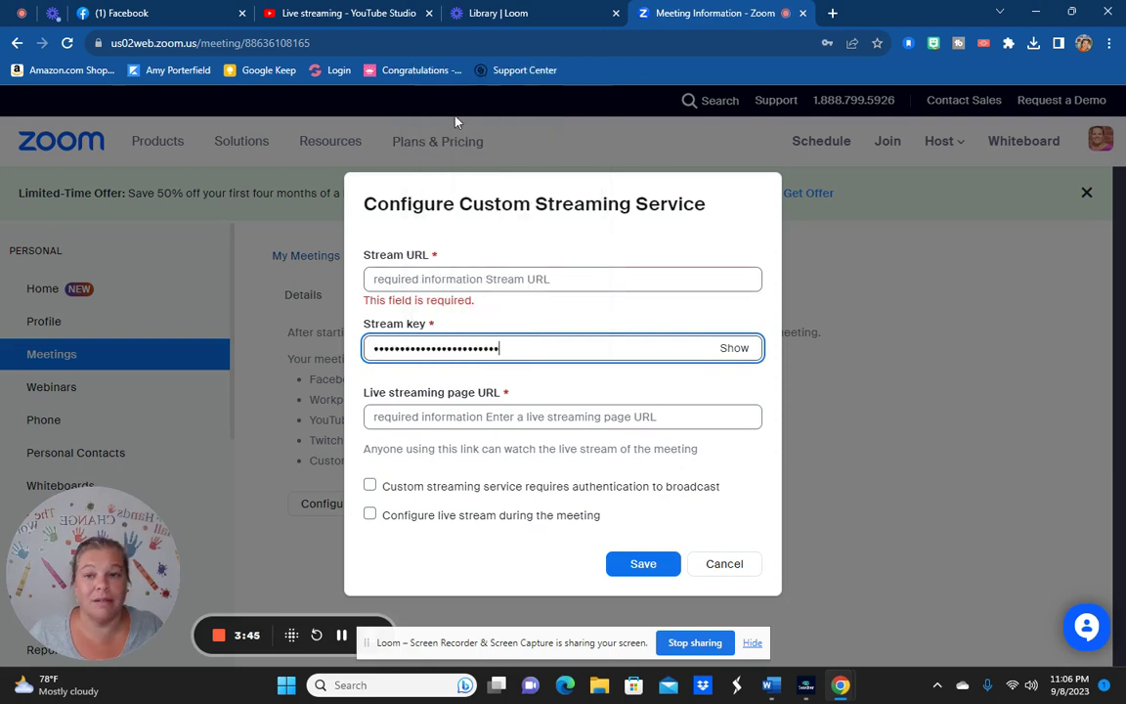
Copy the YouTube stream URL and paste it into Zoom's stream URL field
{"action": "left_click", "coordinate": [349, 17]}
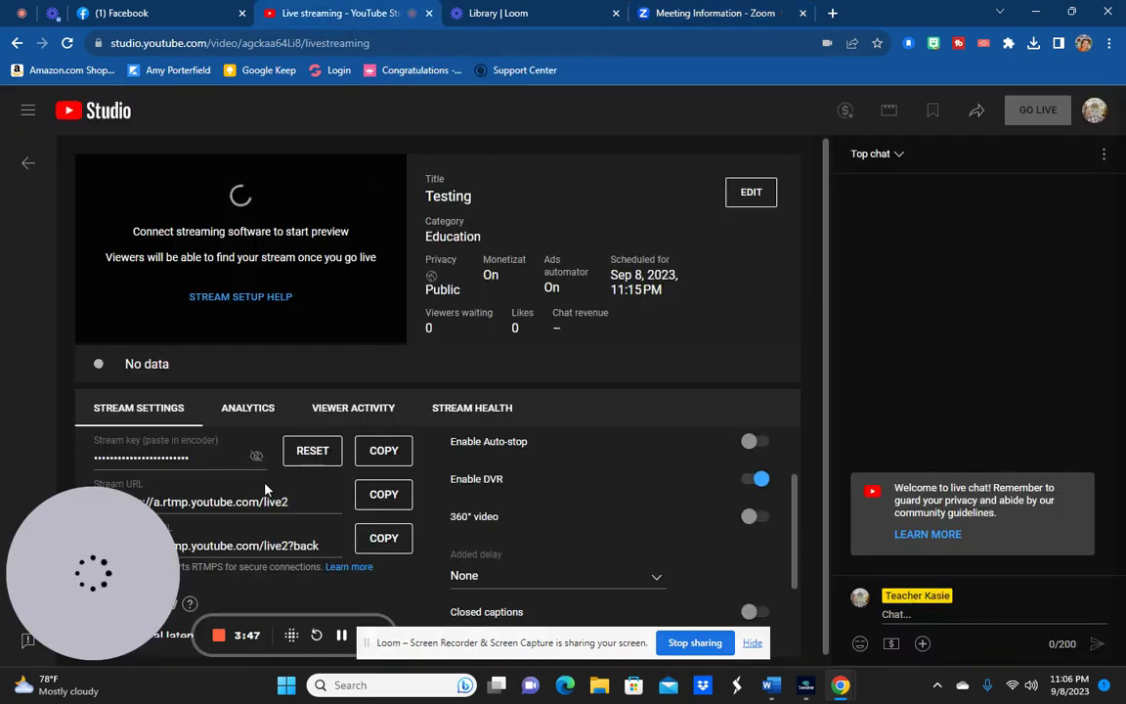
{"action": "scroll", "coordinate": [238, 445], "scroll_direction": "down", "scroll_amount": 1}
{"action": "scroll", "coordinate": [235, 471], "scroll_direction": "up", "scroll_amount": 1}
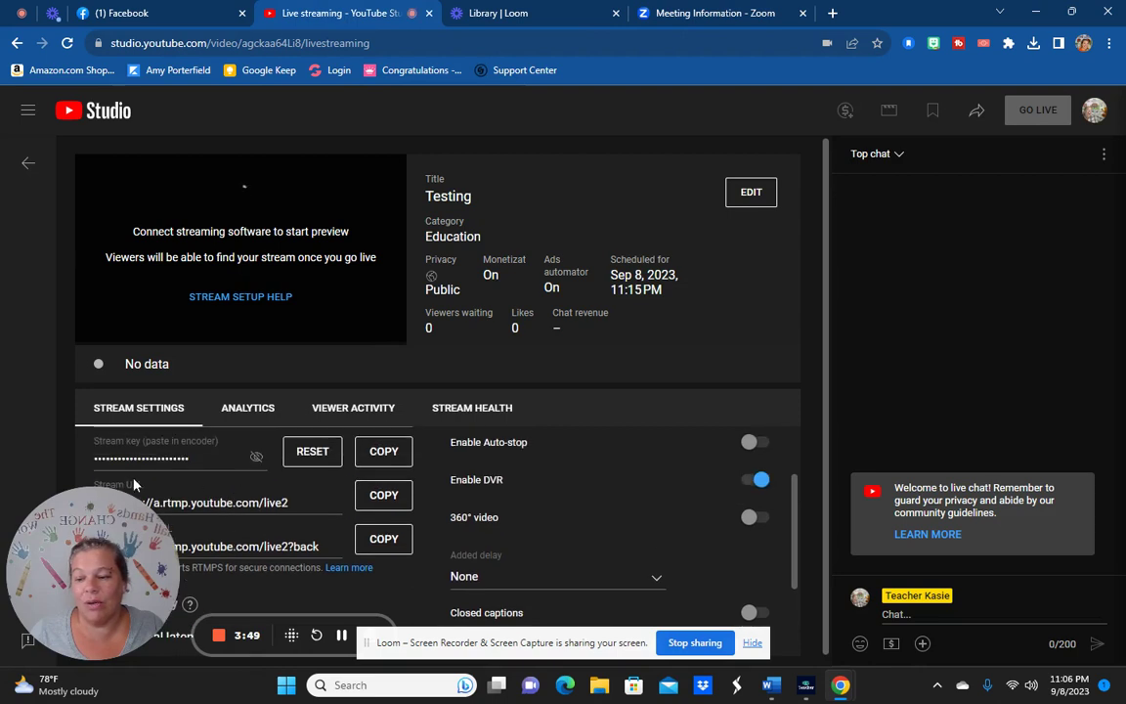
{"action": "left_click", "coordinate": [382, 498]}
{"action": "left_click", "coordinate": [649, 12]}
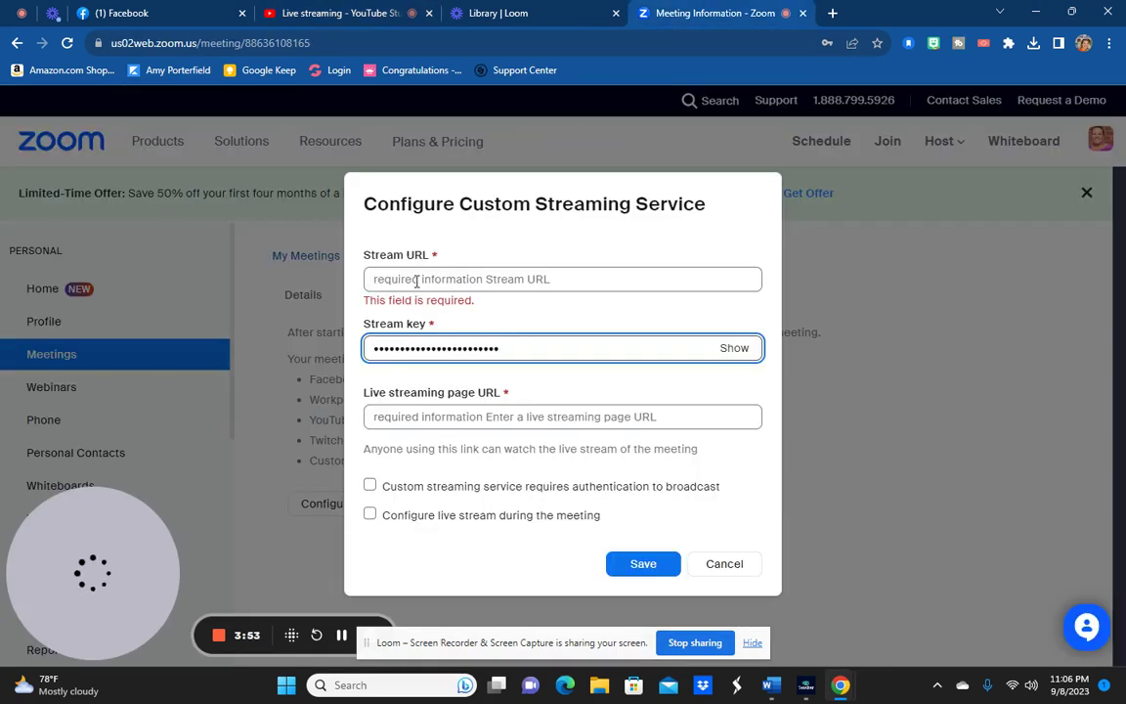
{"action": "left_click", "coordinate": [376, 279]}
{"action": "right_click", "coordinate": [412, 283]}
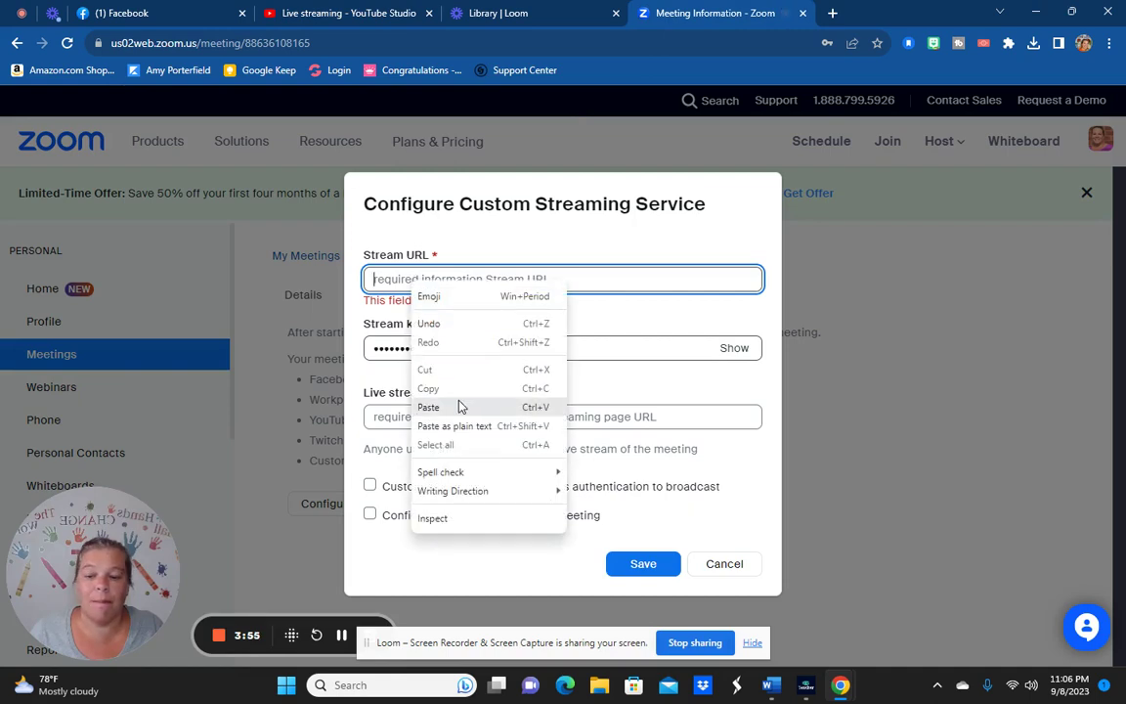
{"action": "left_click", "coordinate": [459, 406]}
Go to Channel content's Live list and open the Testing stream
{"action": "left_click", "coordinate": [357, 19]}
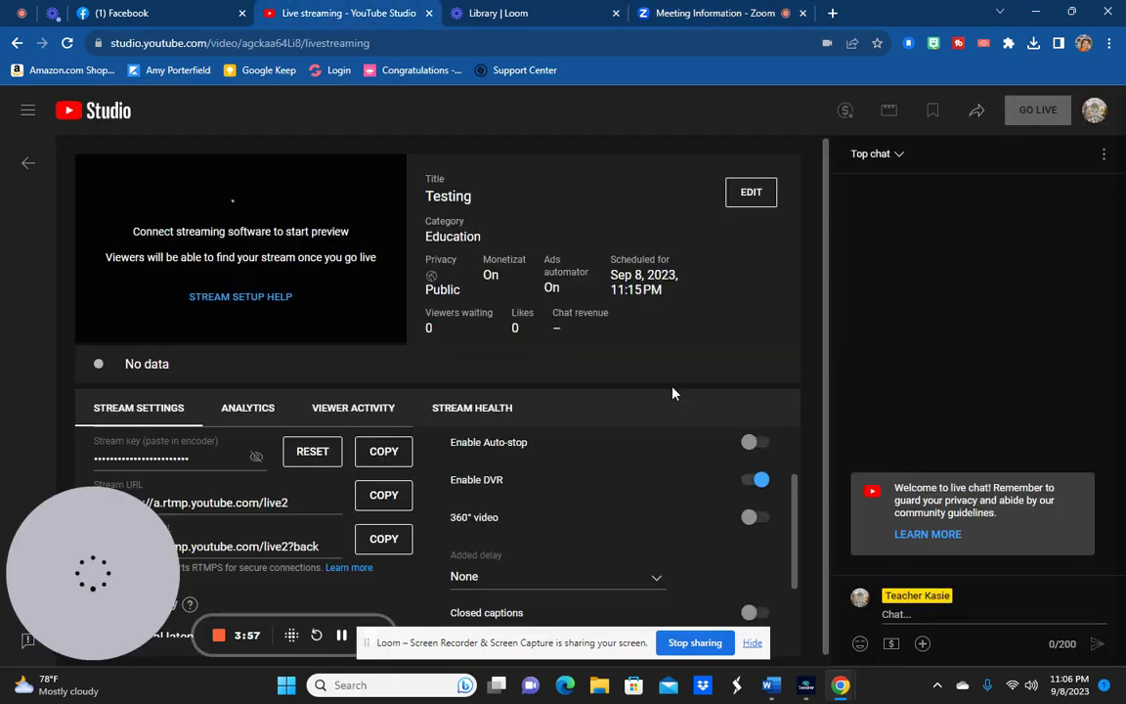
{"action": "left_click", "coordinate": [1094, 109]}
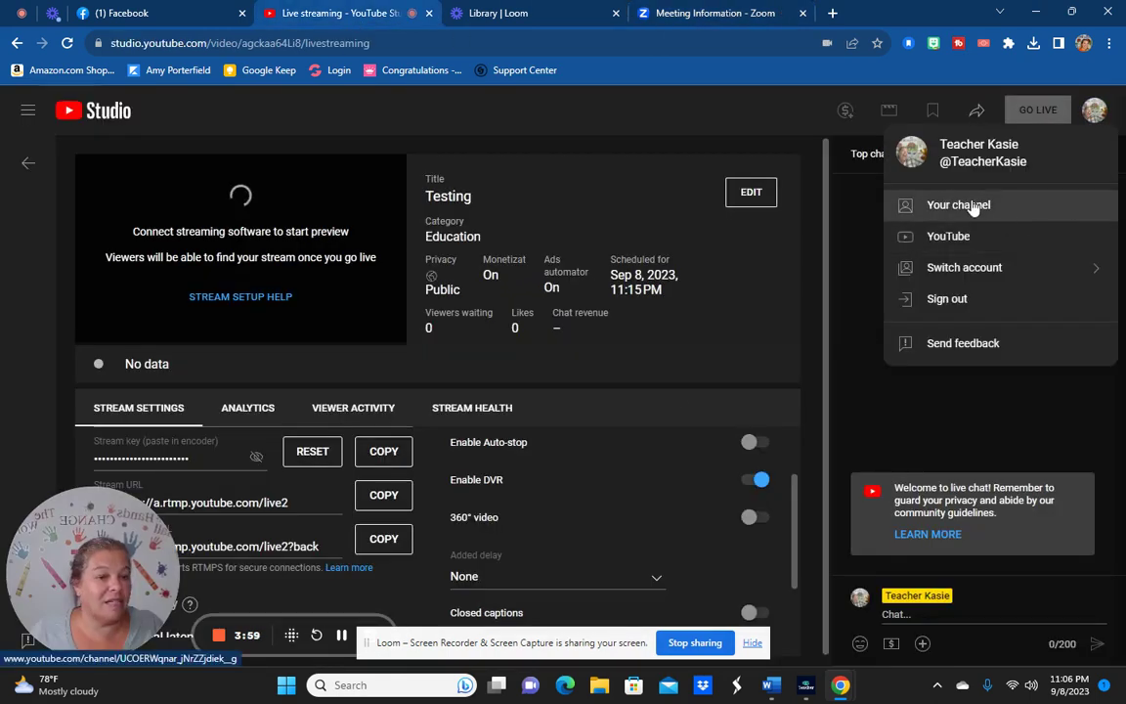
{"action": "left_click", "coordinate": [974, 208]}
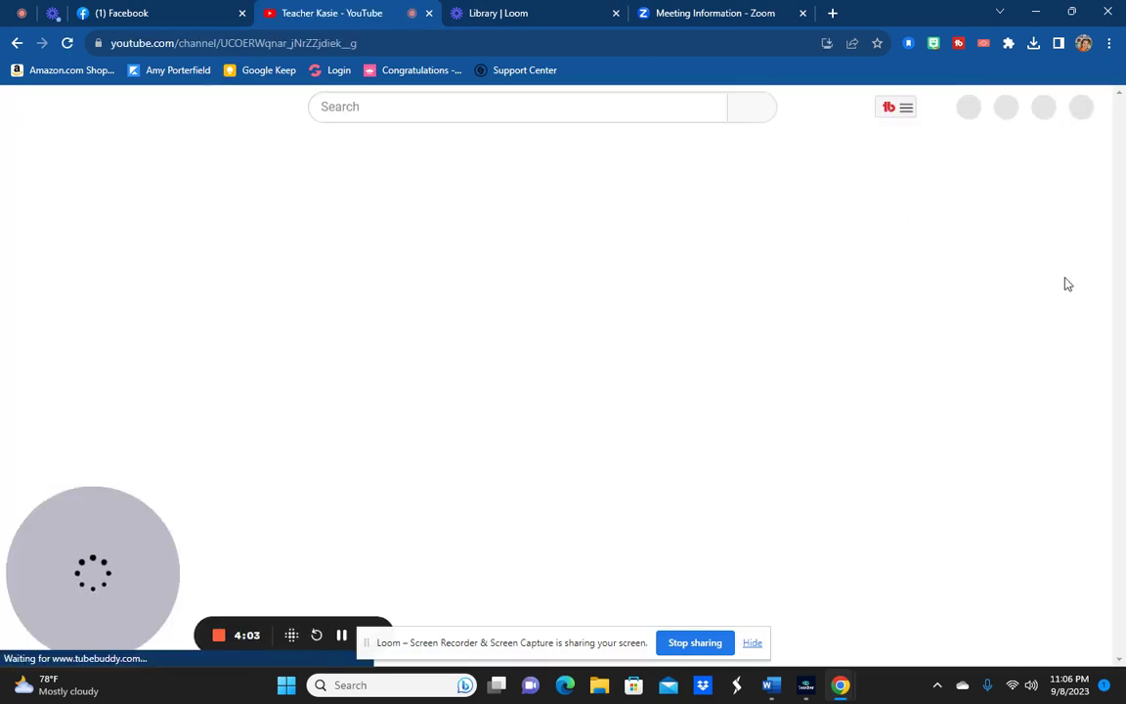
{"action": "left_click", "coordinate": [1018, 320]}
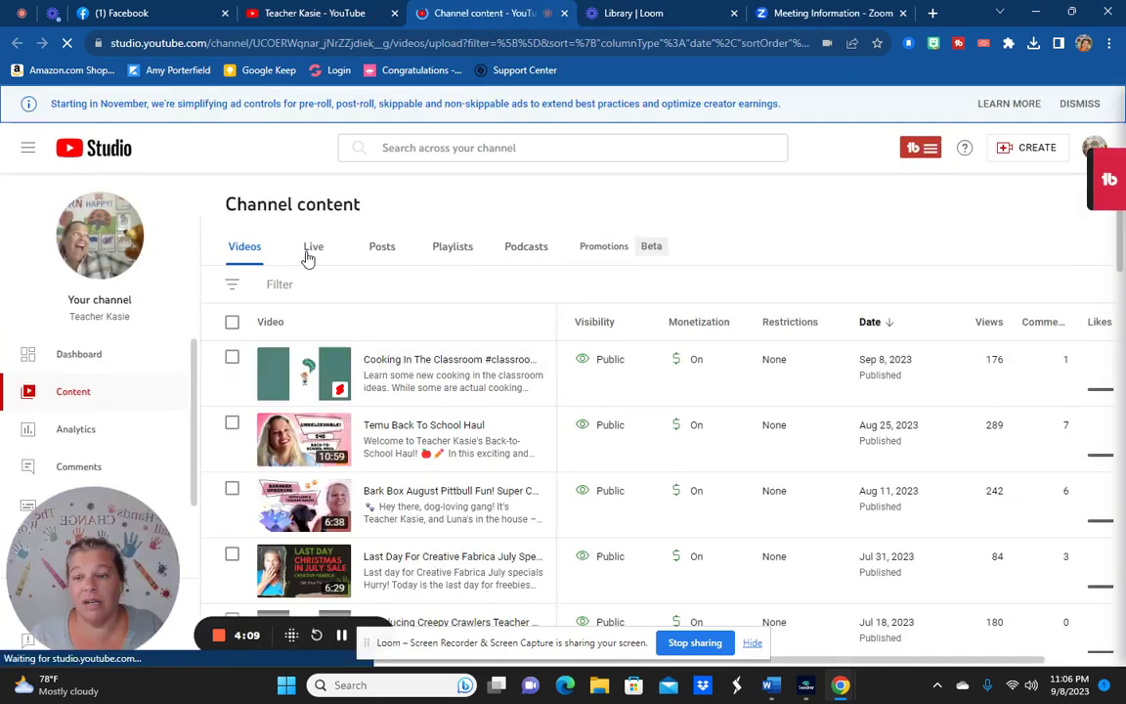
{"action": "left_click", "coordinate": [313, 245]}
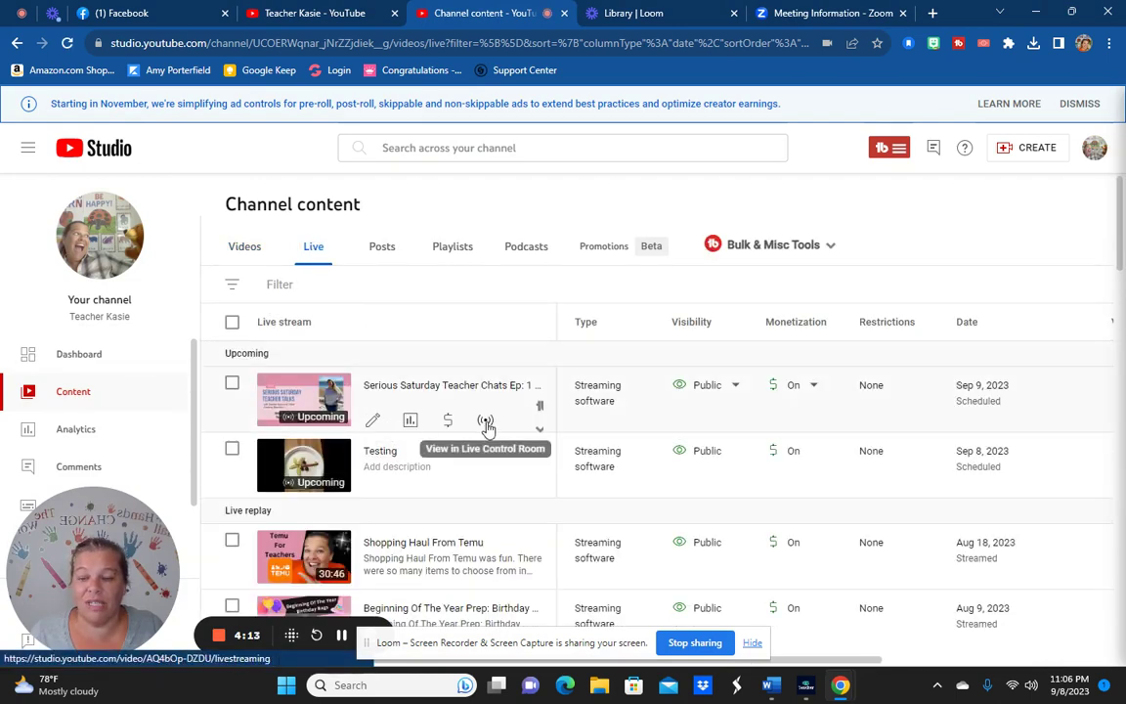
{"action": "left_click", "coordinate": [486, 486]}
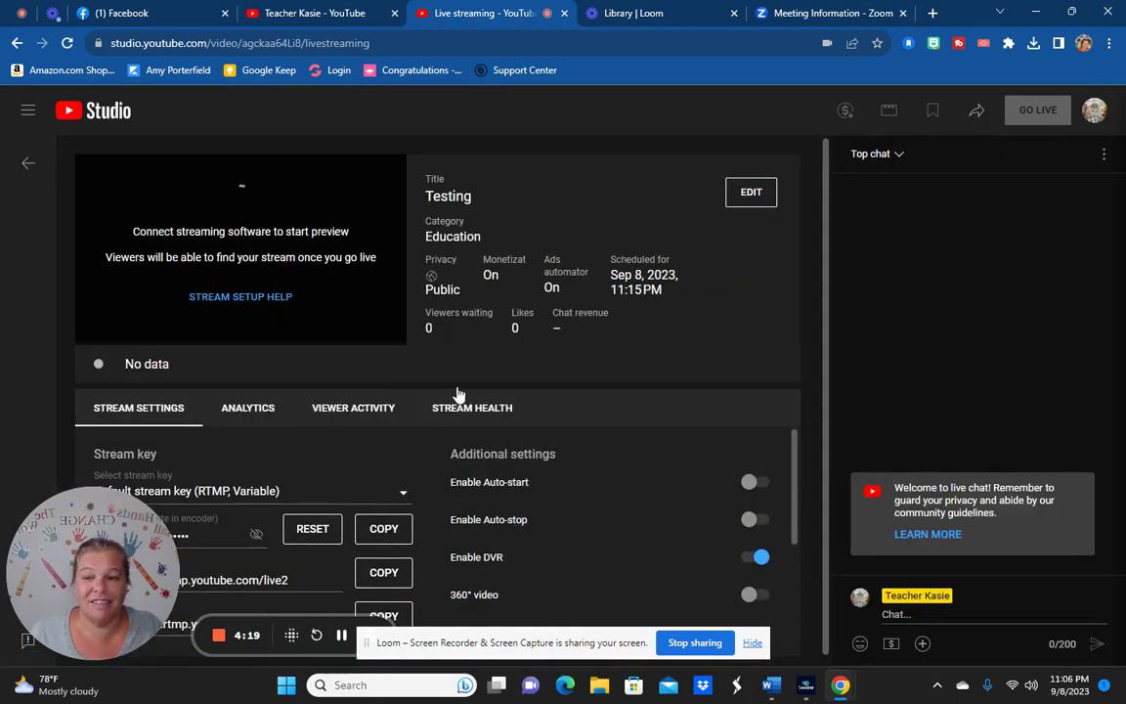
Close the control room and return to the Live list in Channel content
{"action": "left_click", "coordinate": [565, 13]}
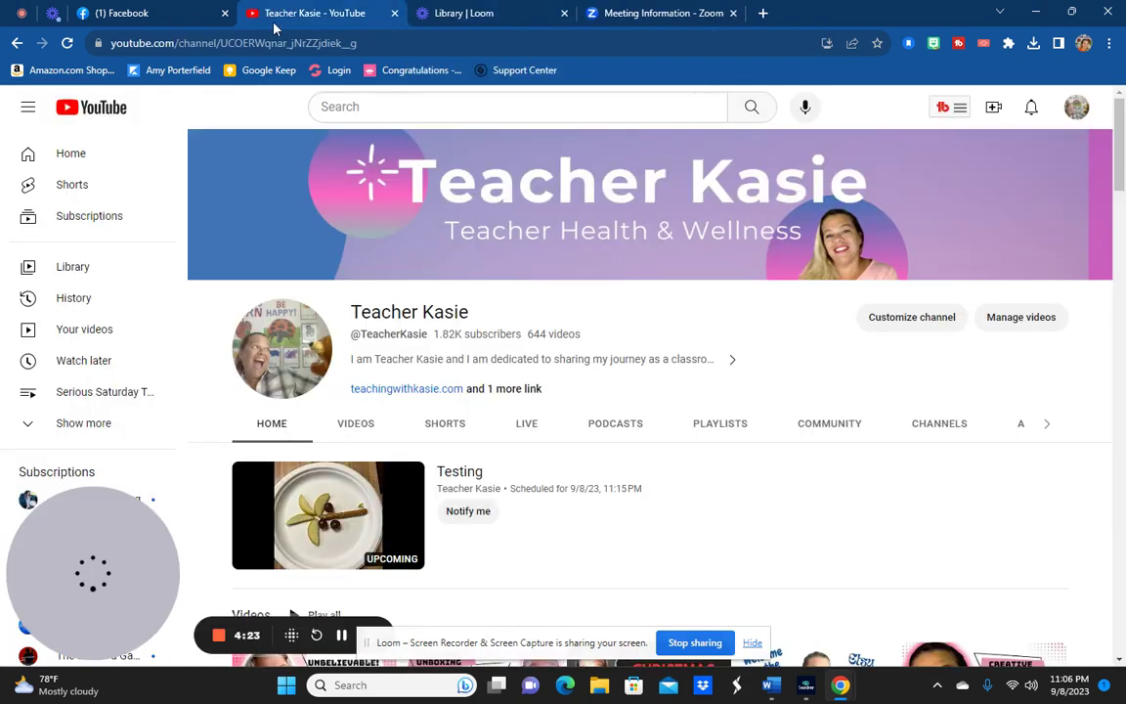
{"action": "left_click", "coordinate": [1077, 111]}
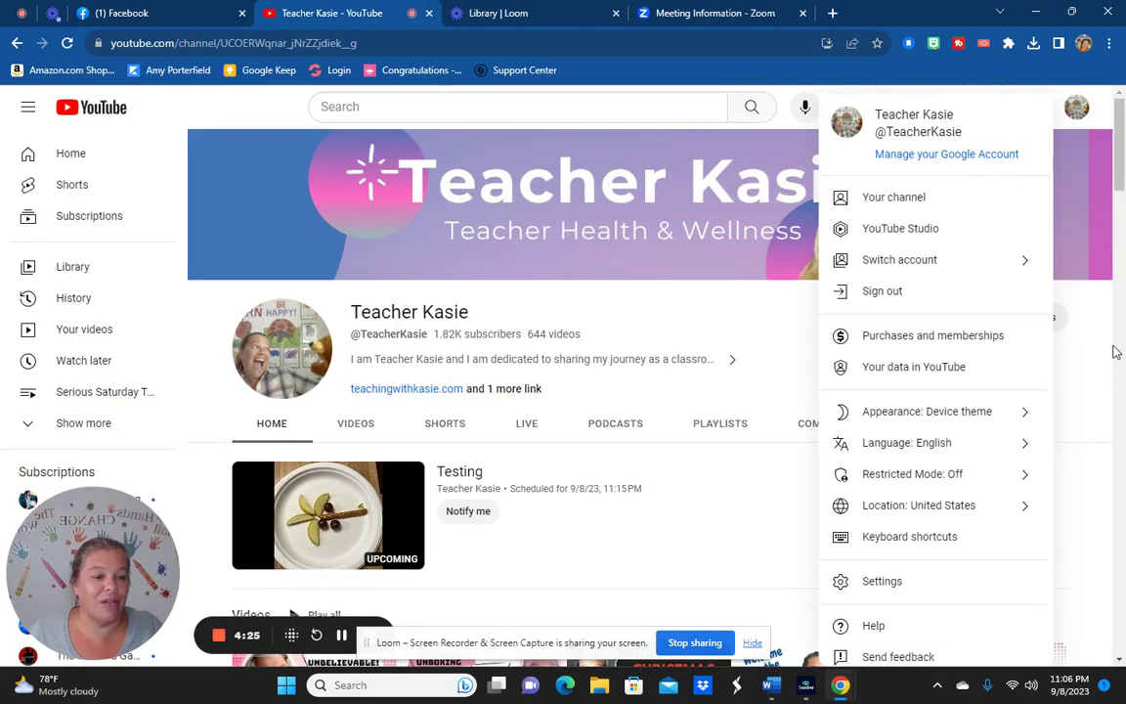
{"action": "left_click", "coordinate": [1061, 342]}
{"action": "left_click", "coordinate": [1044, 321]}
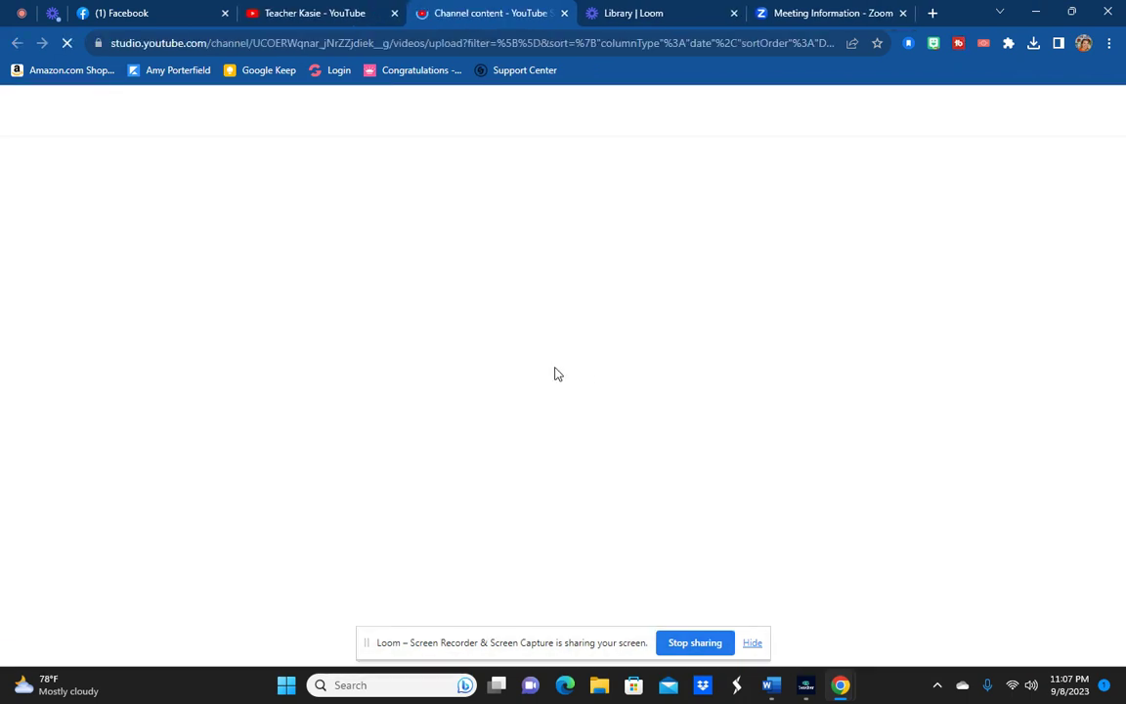
{"action": "left_click", "coordinate": [313, 249]}
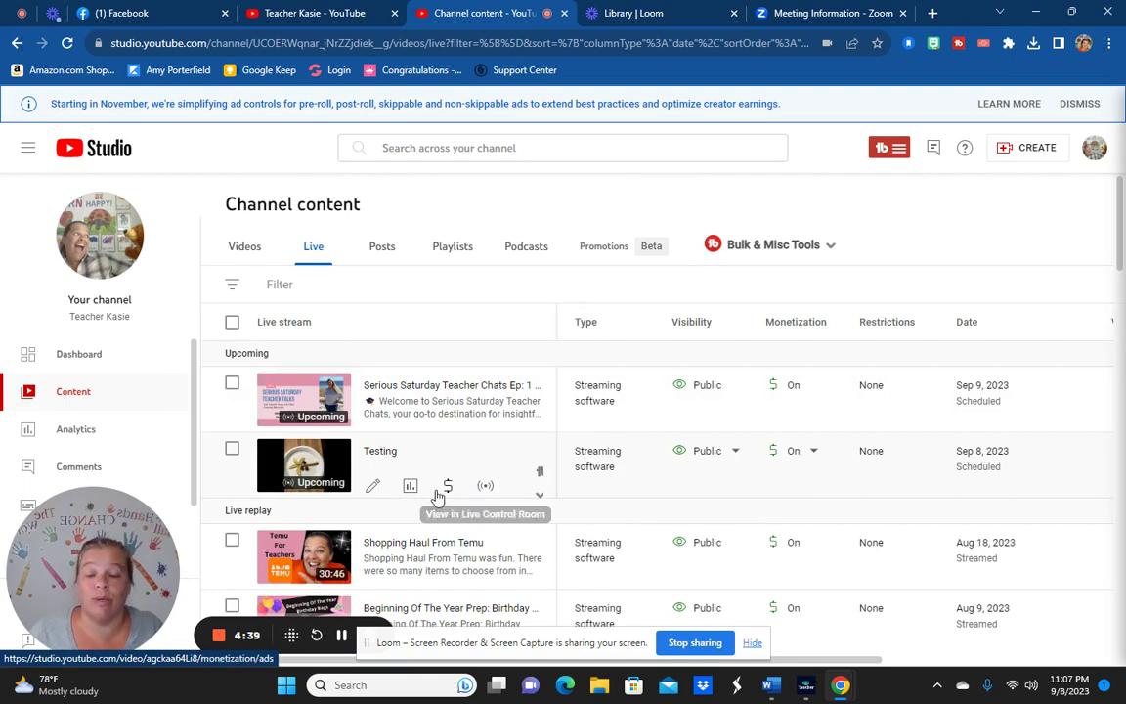
Open the upcoming Testing stream's Video details in YouTube Studio and save them
{"action": "left_click", "coordinate": [374, 487]}
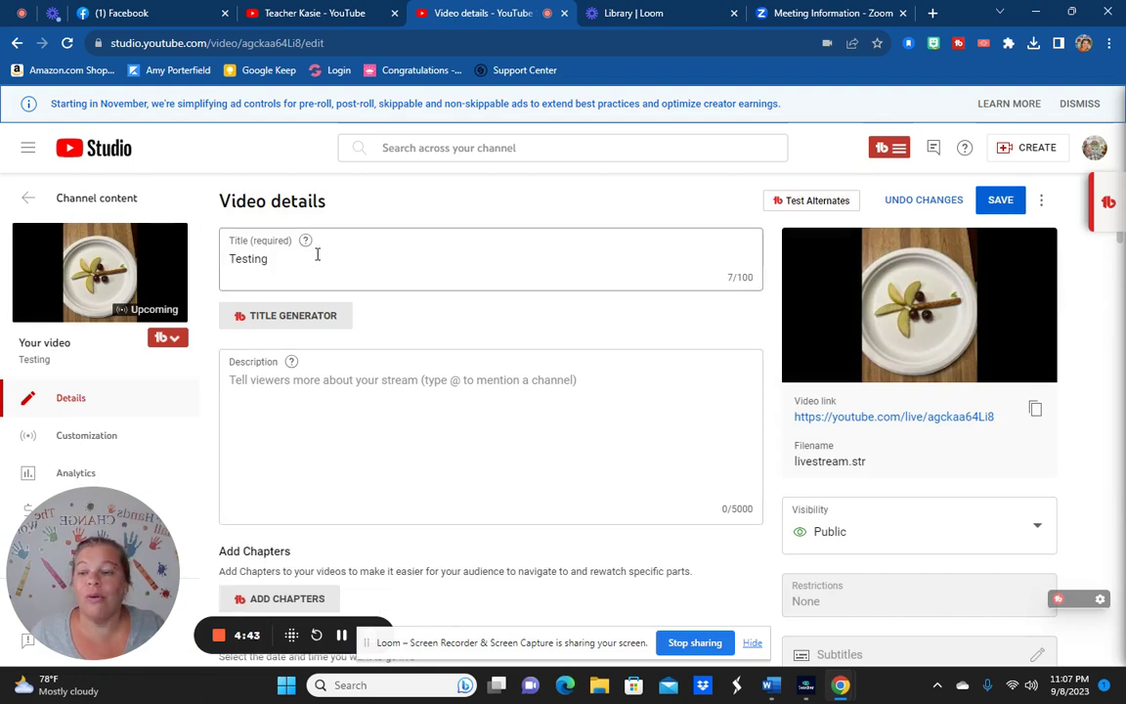
{"action": "scroll", "coordinate": [335, 291], "scroll_direction": "down", "scroll_amount": 6}
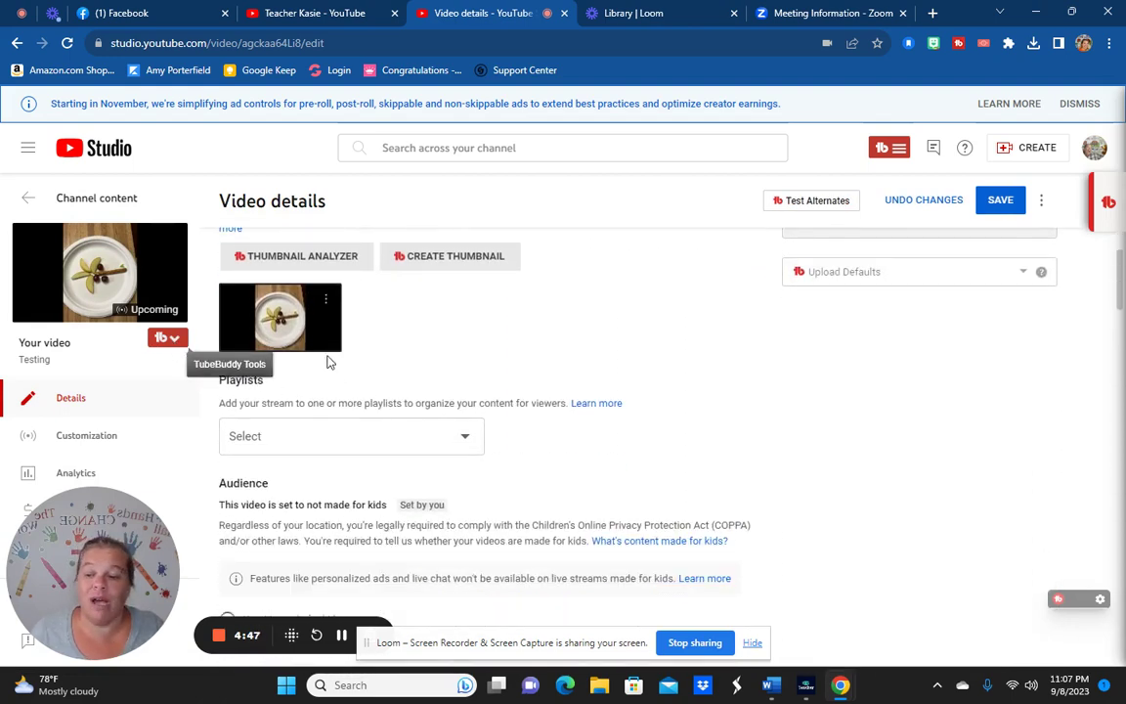
{"action": "scroll", "coordinate": [548, 386], "scroll_direction": "down", "scroll_amount": 2}
{"action": "scroll", "coordinate": [558, 402], "scroll_direction": "up", "scroll_amount": 5}
{"action": "scroll", "coordinate": [795, 447], "scroll_direction": "up", "scroll_amount": 3}
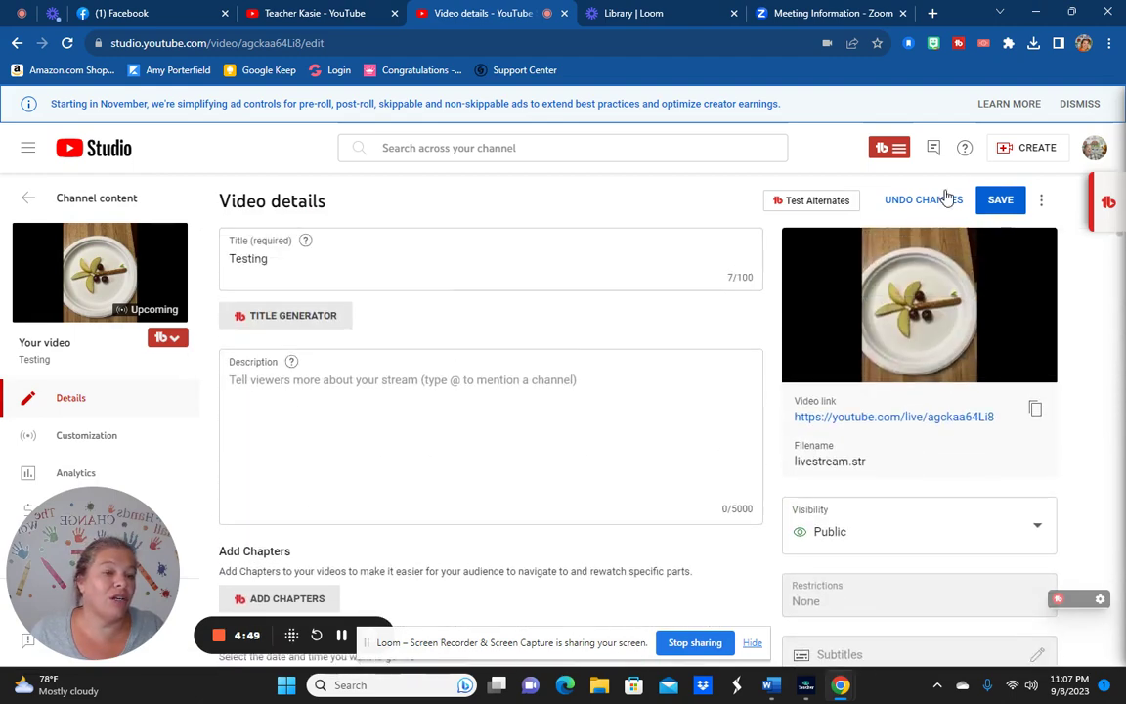
{"action": "left_click", "coordinate": [1000, 209]}
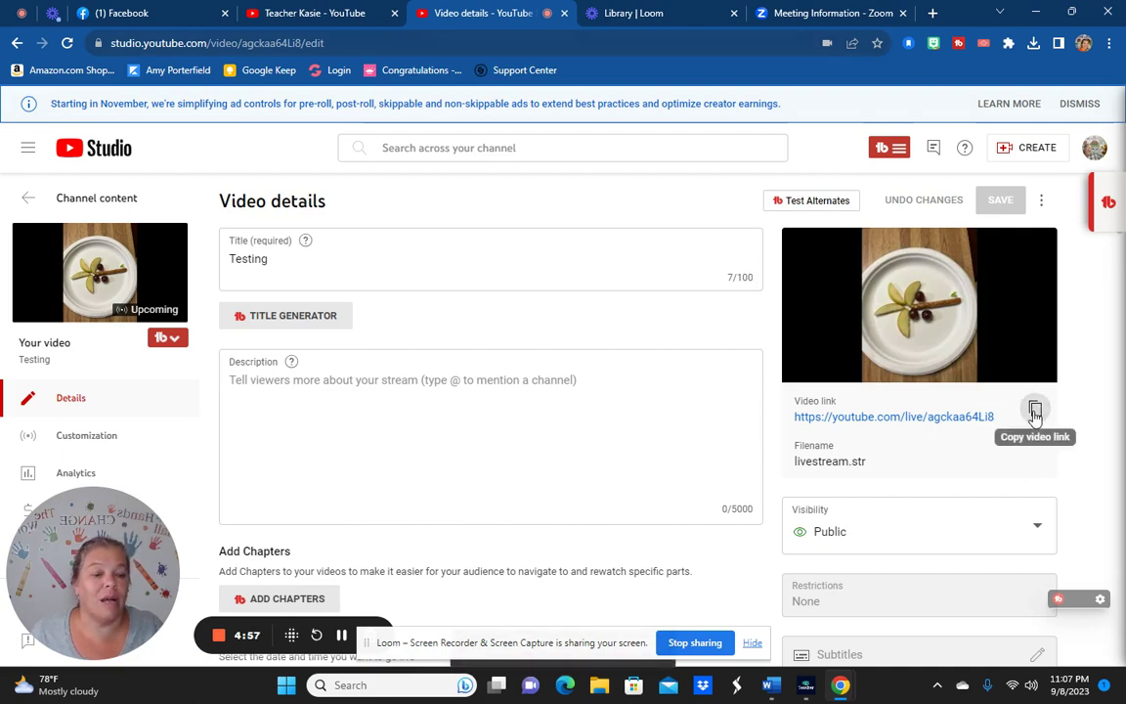
Paste the YouTube live link into the custom stream's Live streaming page URL and save
{"action": "left_click", "coordinate": [813, 14]}
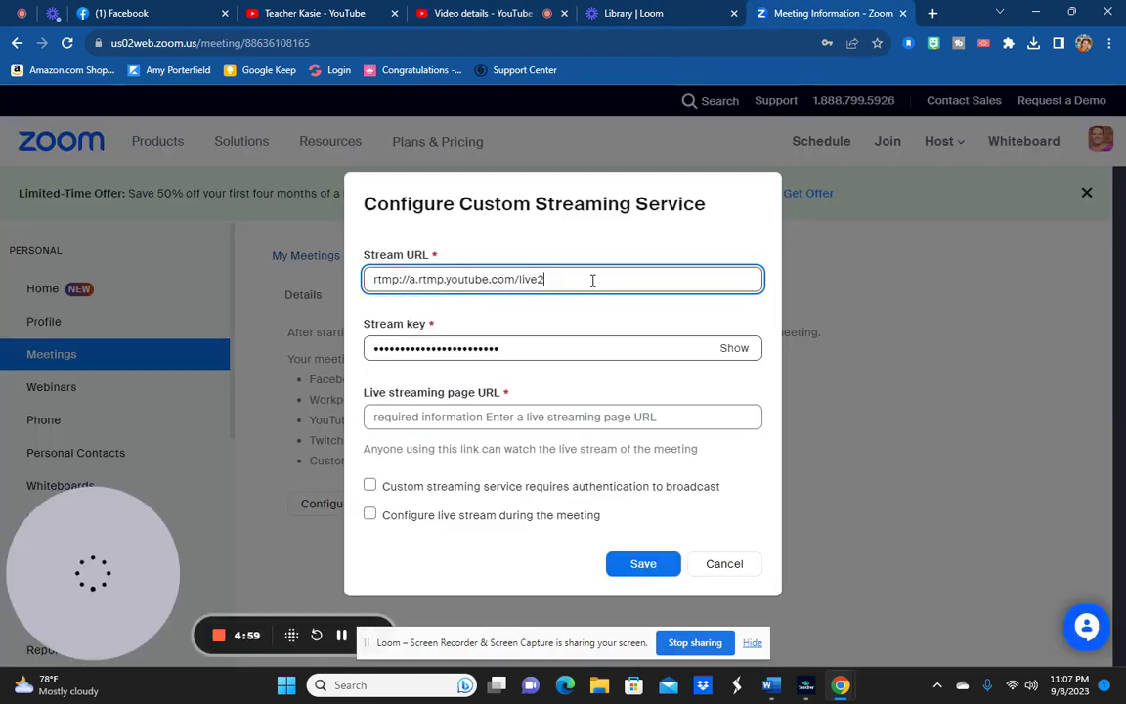
{"action": "left_click", "coordinate": [401, 413]}
{"action": "right_click", "coordinate": [403, 413]}
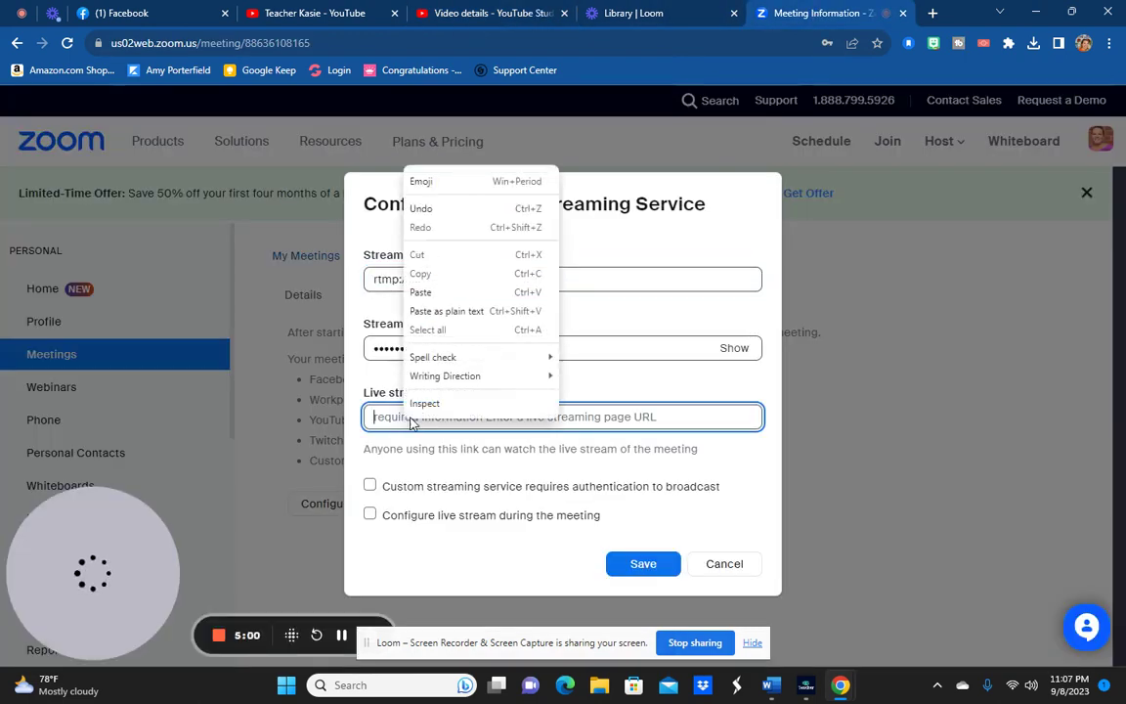
{"action": "left_click", "coordinate": [445, 295]}
{"action": "left_click", "coordinate": [646, 566]}
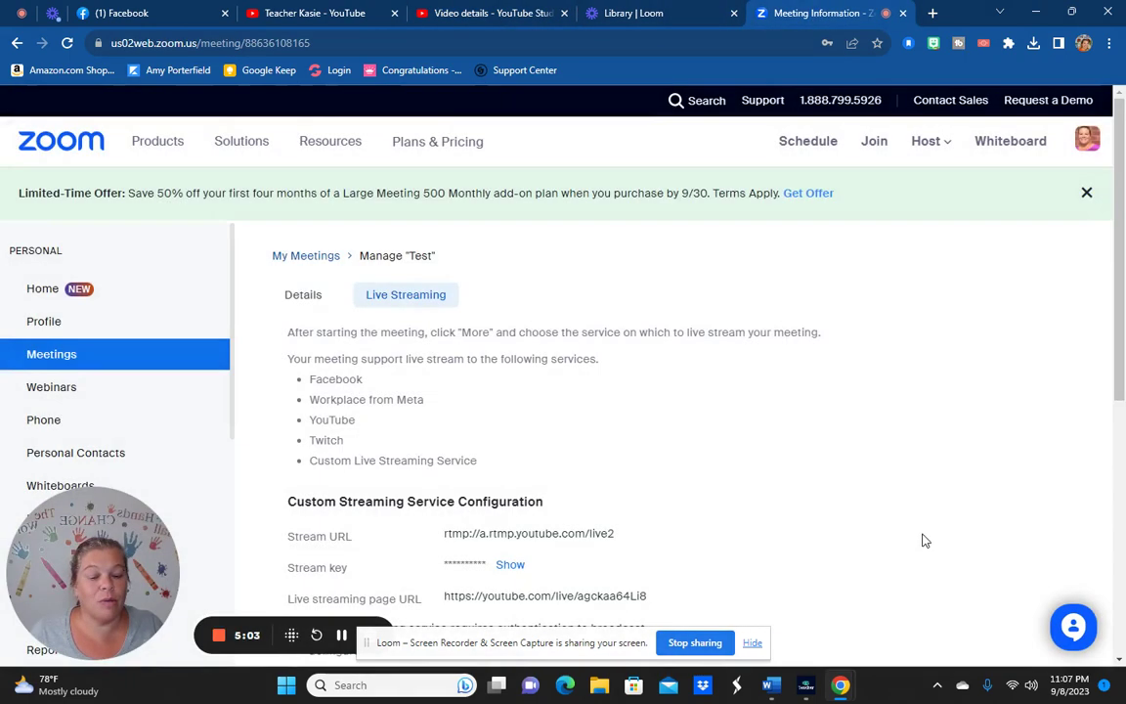
Start the Test meeting from its Details tab
{"action": "scroll", "coordinate": [883, 476], "scroll_direction": "down", "scroll_amount": 2}
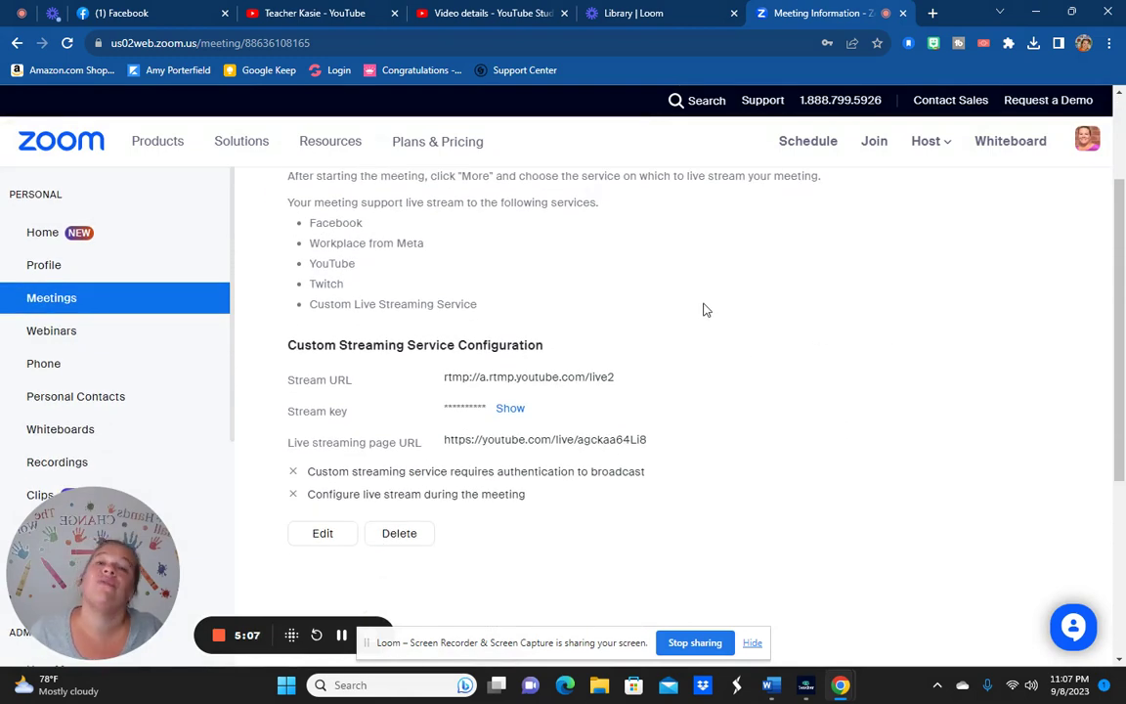
{"action": "scroll", "coordinate": [616, 289], "scroll_direction": "down", "scroll_amount": 4}
{"action": "scroll", "coordinate": [577, 295], "scroll_direction": "up", "scroll_amount": 5}
{"action": "scroll", "coordinate": [546, 304], "scroll_direction": "down", "scroll_amount": 1}
{"action": "scroll", "coordinate": [557, 311], "scroll_direction": "up", "scroll_amount": 3}
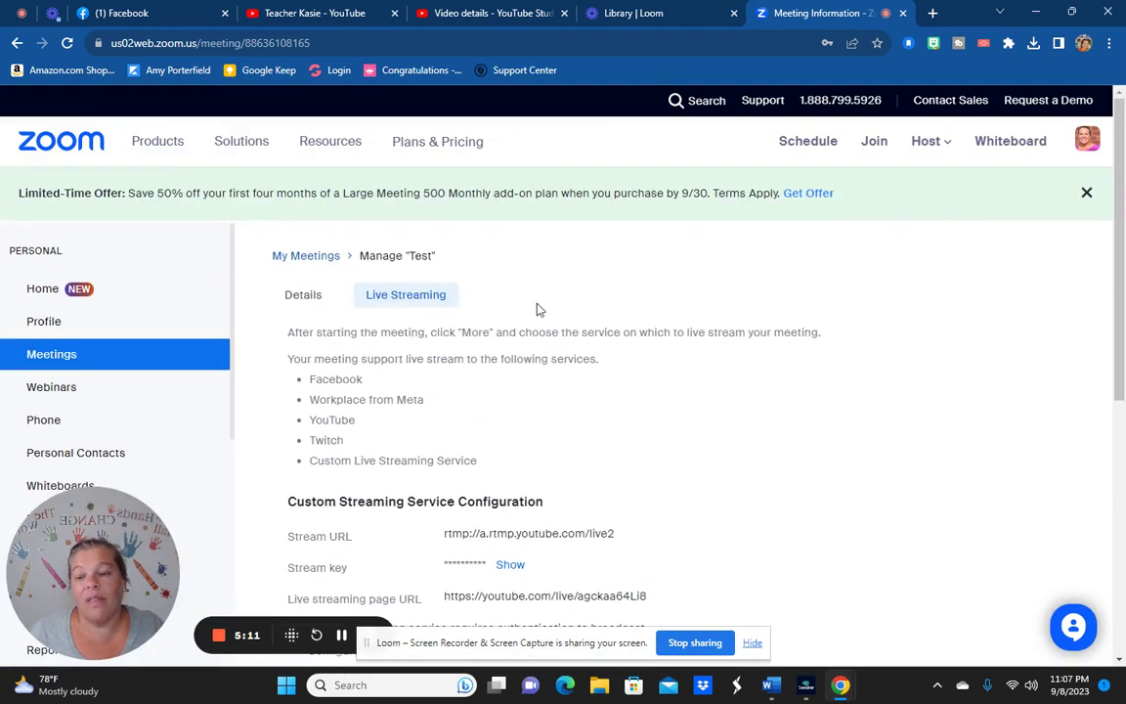
{"action": "left_click", "coordinate": [300, 304]}
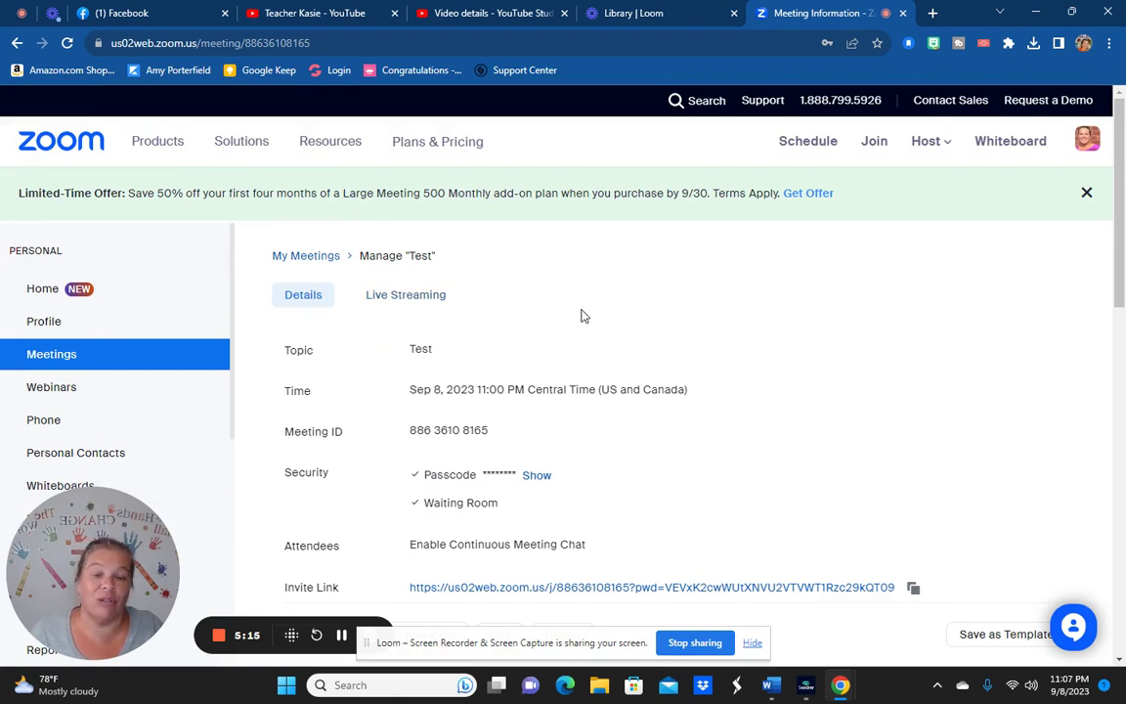
{"action": "scroll", "coordinate": [724, 327], "scroll_direction": "down", "scroll_amount": 5}
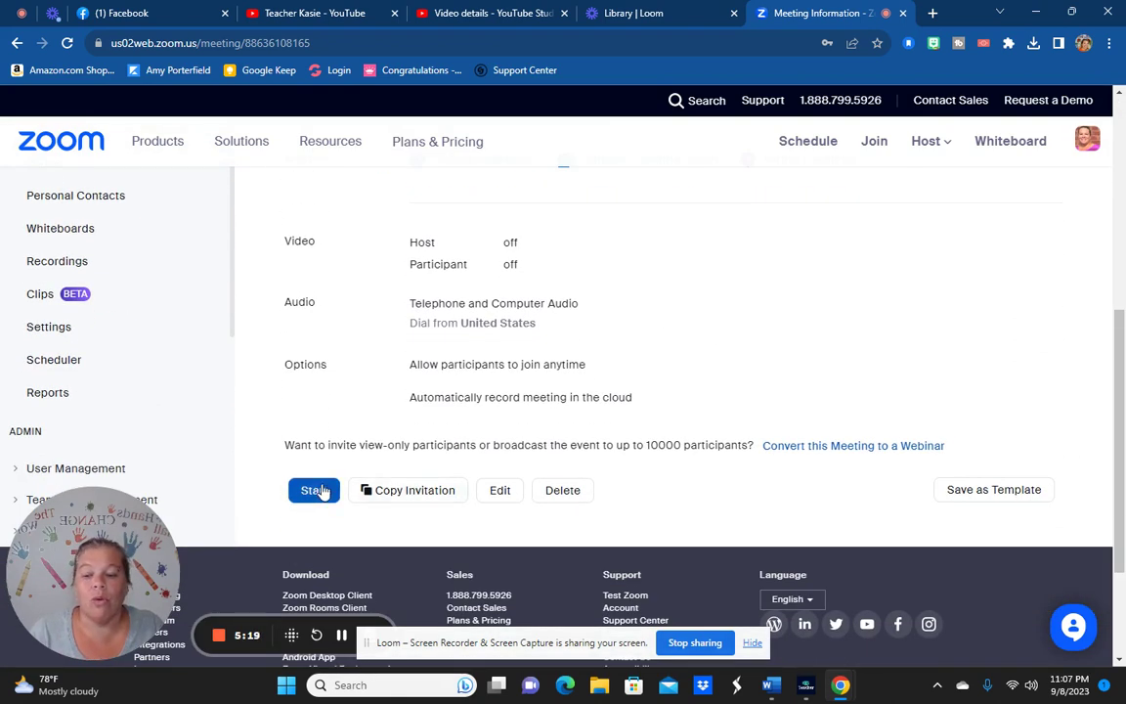
{"action": "left_click", "coordinate": [311, 495]}
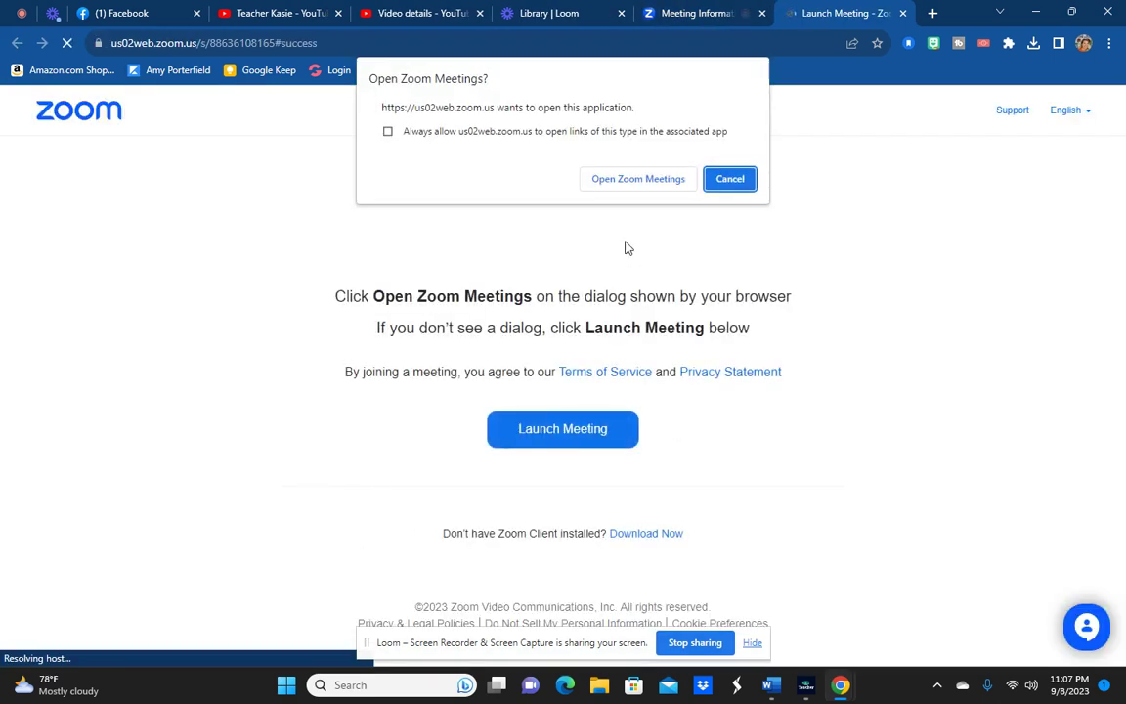
Open the Test meeting in Zoom Meetings, dismiss the recording notice and join with computer audio
{"action": "left_click", "coordinate": [636, 179]}
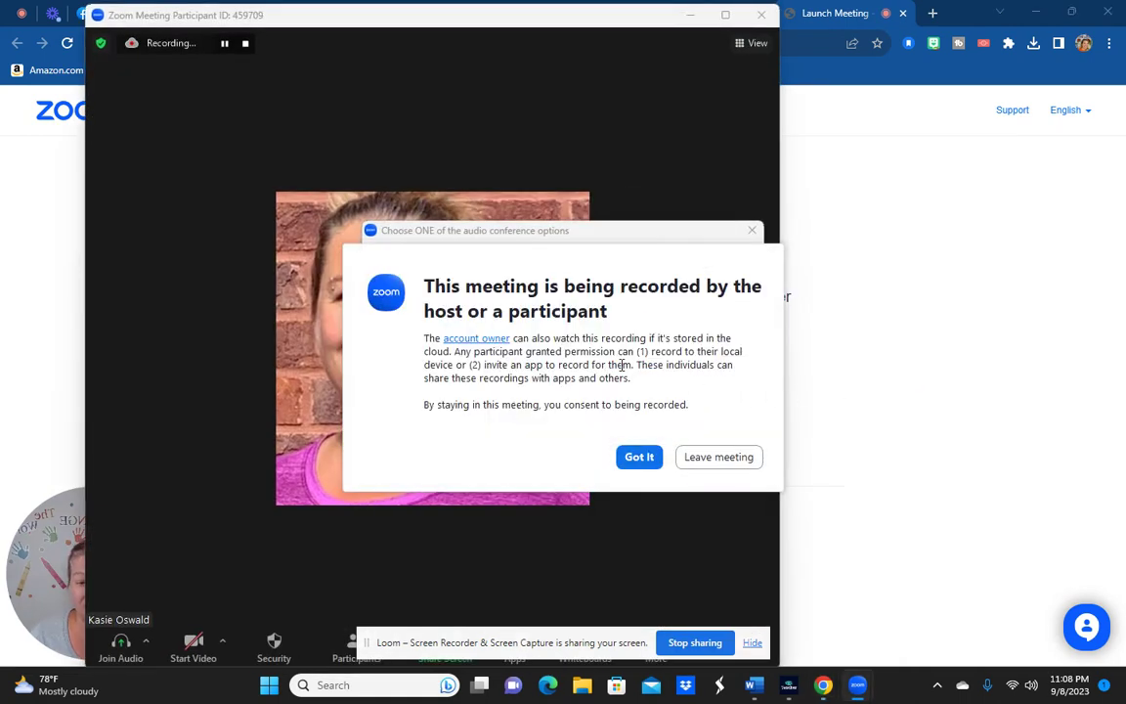
{"action": "left_click", "coordinate": [640, 459]}
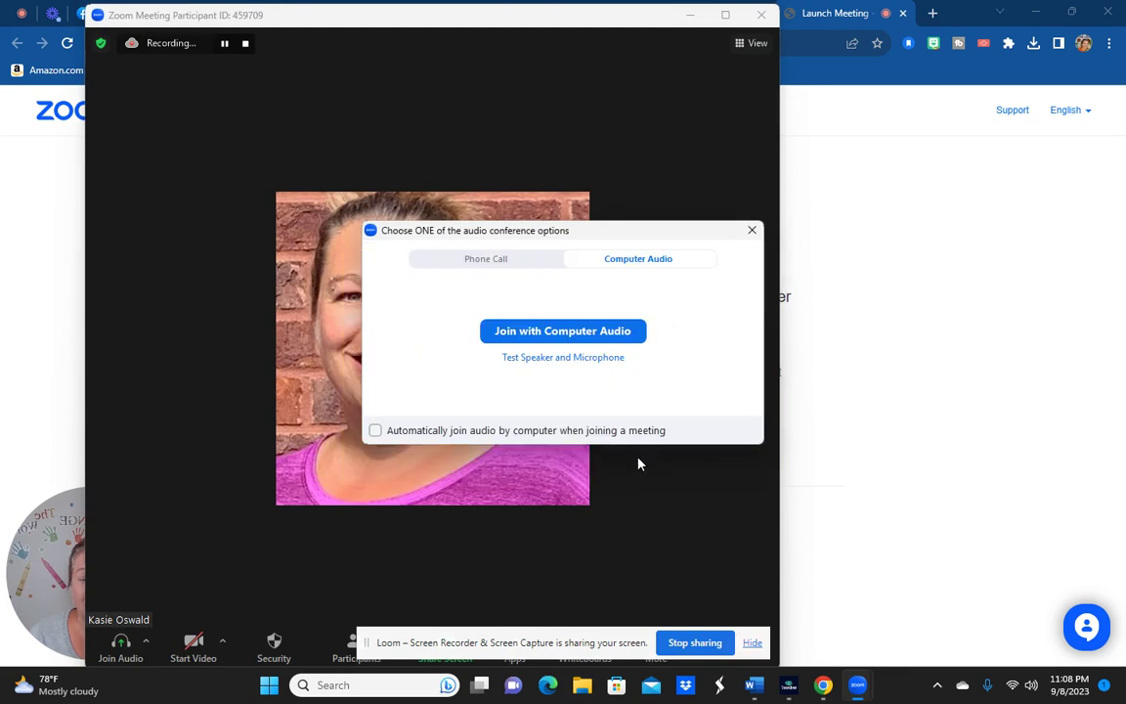
{"action": "left_click", "coordinate": [580, 333]}
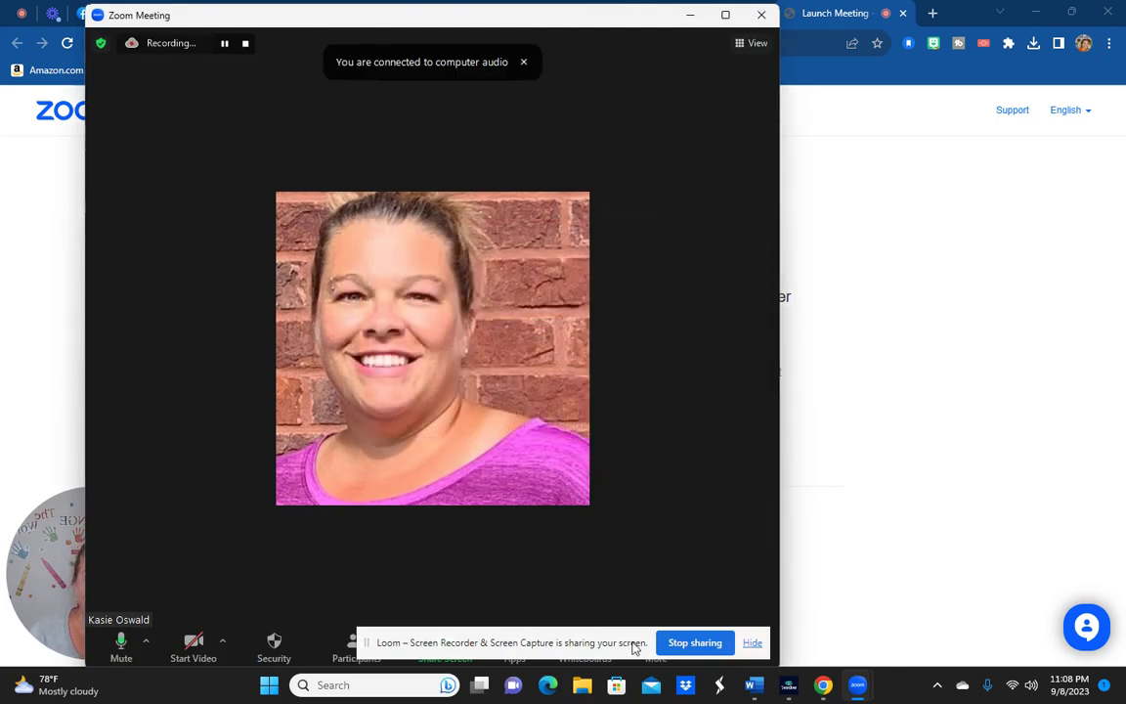
Maximize the meeting window and bring up the More menu's live streaming options
{"action": "mouse_move", "coordinate": [631, 645]}
{"action": "left_mouse_down"}
{"action": "mouse_move", "coordinate": [717, 601]}
{"action": "mouse_move", "coordinate": [961, 414]}
{"action": "left_mouse_up"}
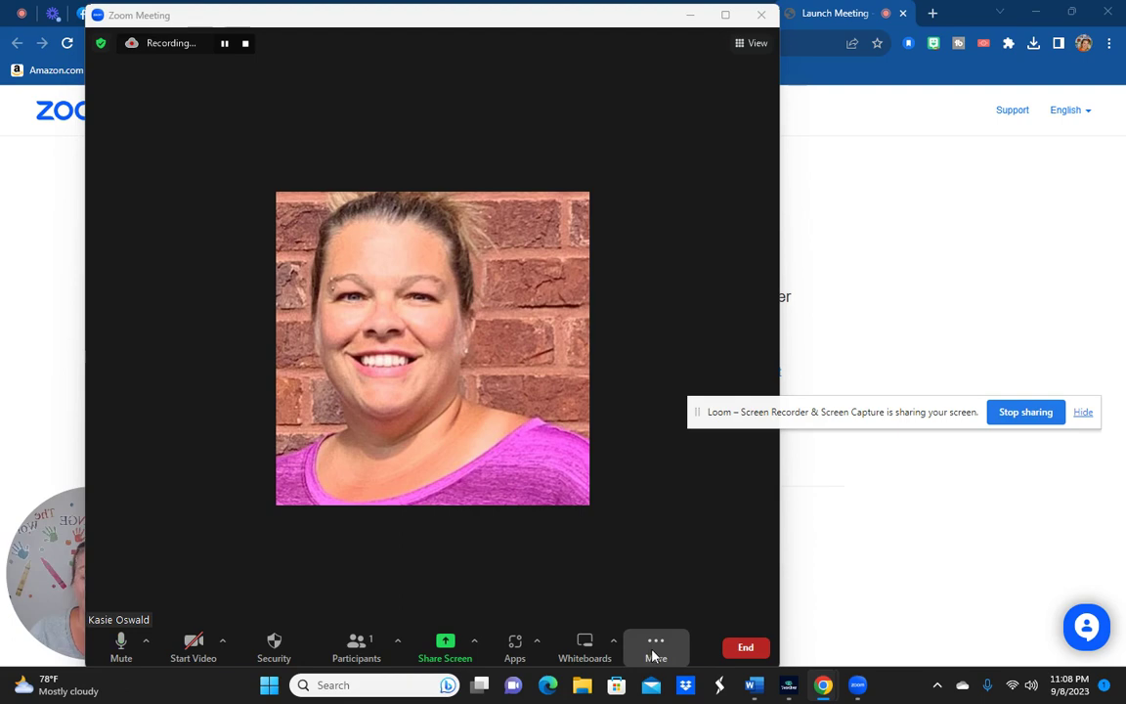
{"action": "left_click_drag", "start_coordinate": [593, 29], "coordinate": [716, 26]}
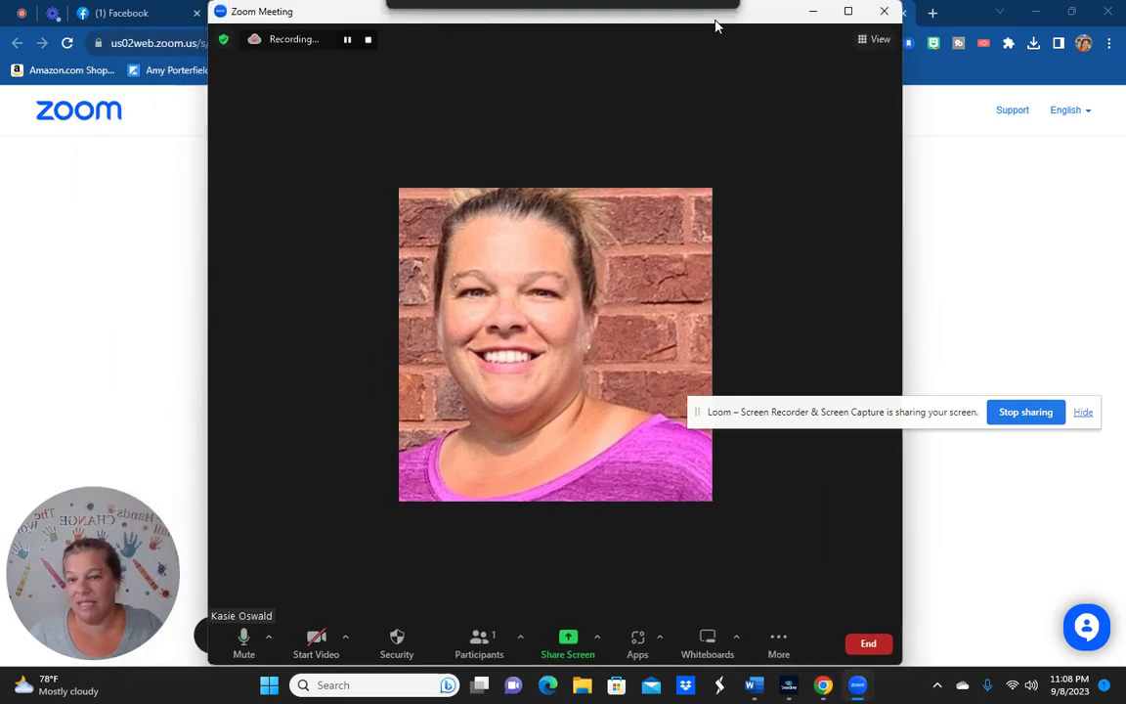
{"action": "left_click", "coordinate": [772, 649]}
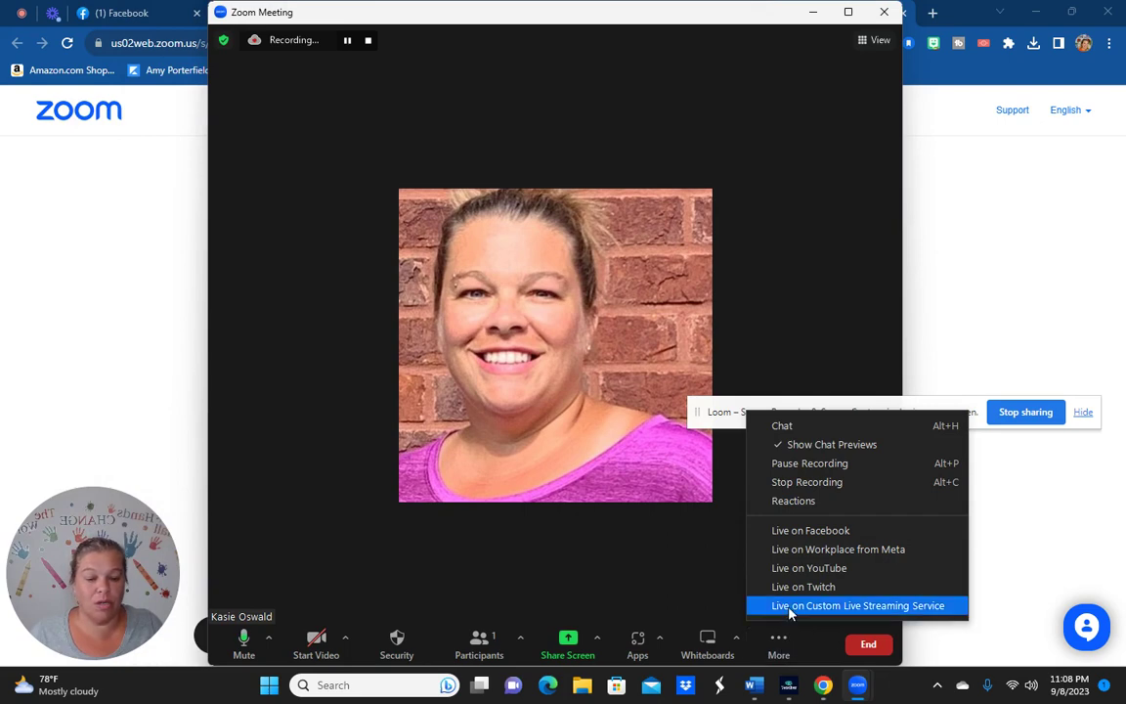
{"action": "left_click", "coordinate": [848, 12]}
{"action": "left_click", "coordinate": [907, 648]}
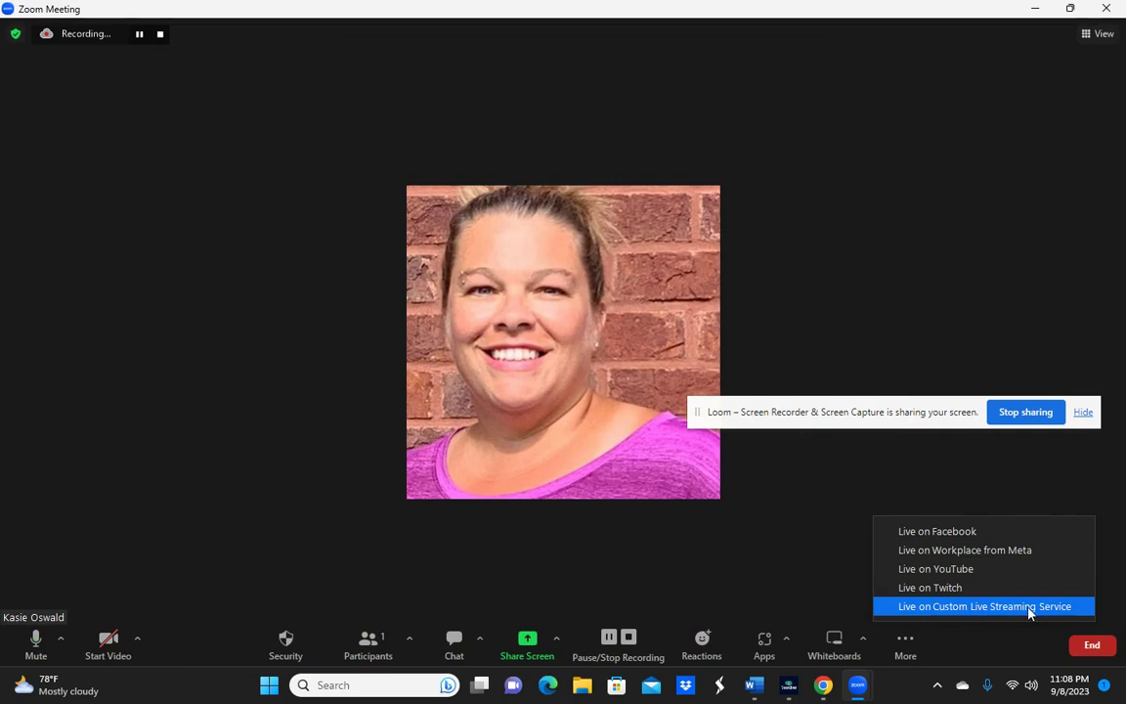
Go live on the Custom Live Streaming Service, then open your YouTube channel page
{"action": "left_click", "coordinate": [1030, 608]}
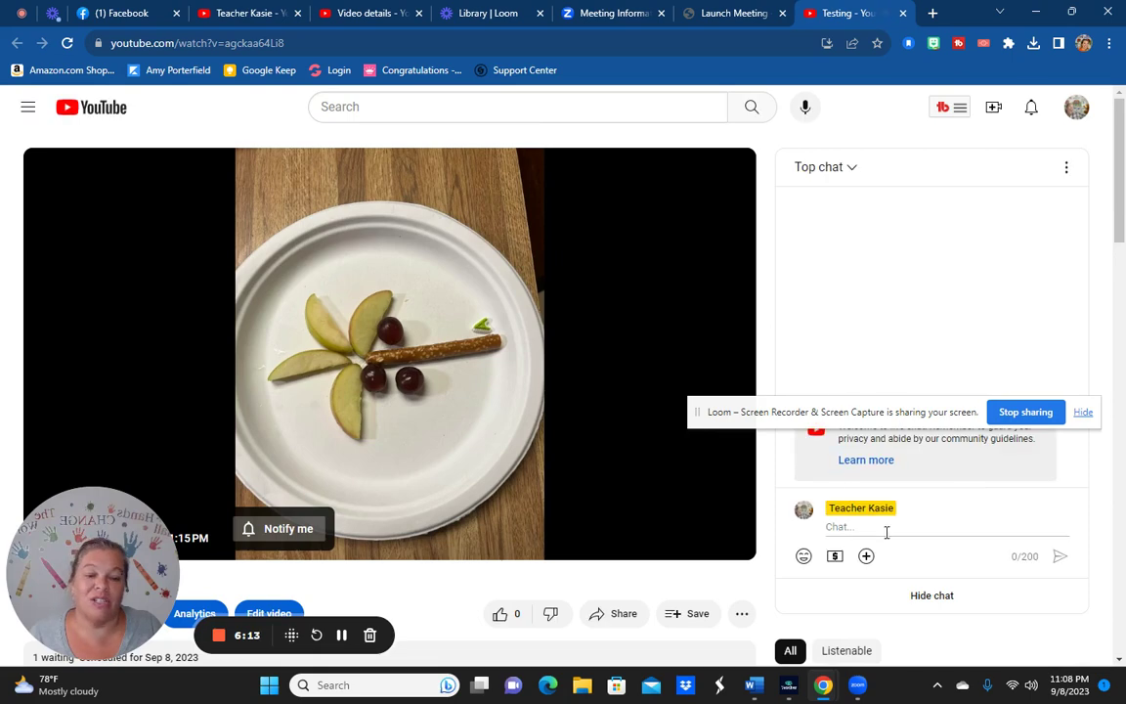
{"action": "left_click", "coordinate": [1077, 109]}
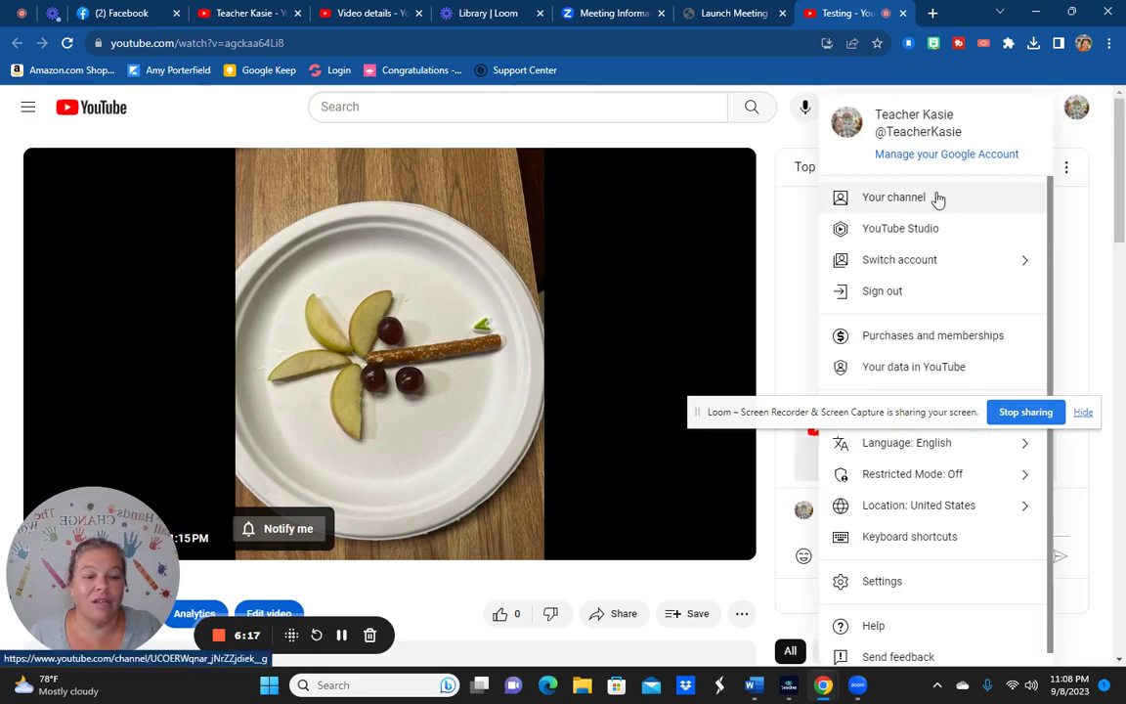
{"action": "left_click", "coordinate": [938, 199]}
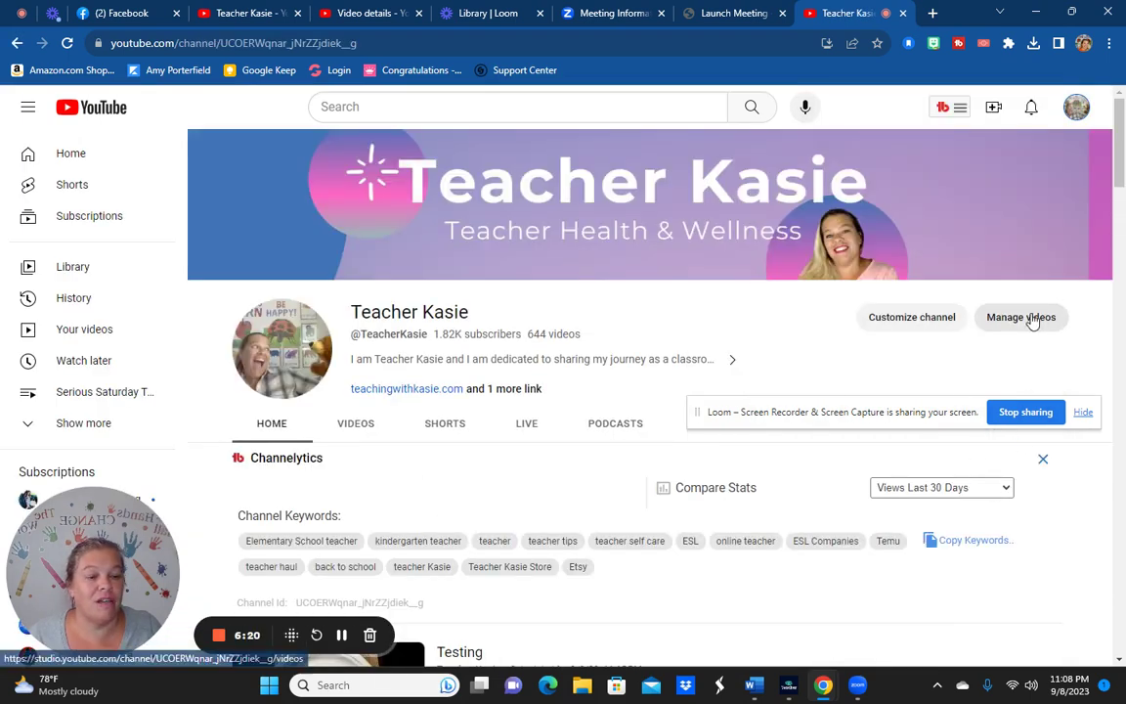
Open the Testing stream's Live Control Room from Studio's Live videos list
{"action": "left_click", "coordinate": [1022, 318]}
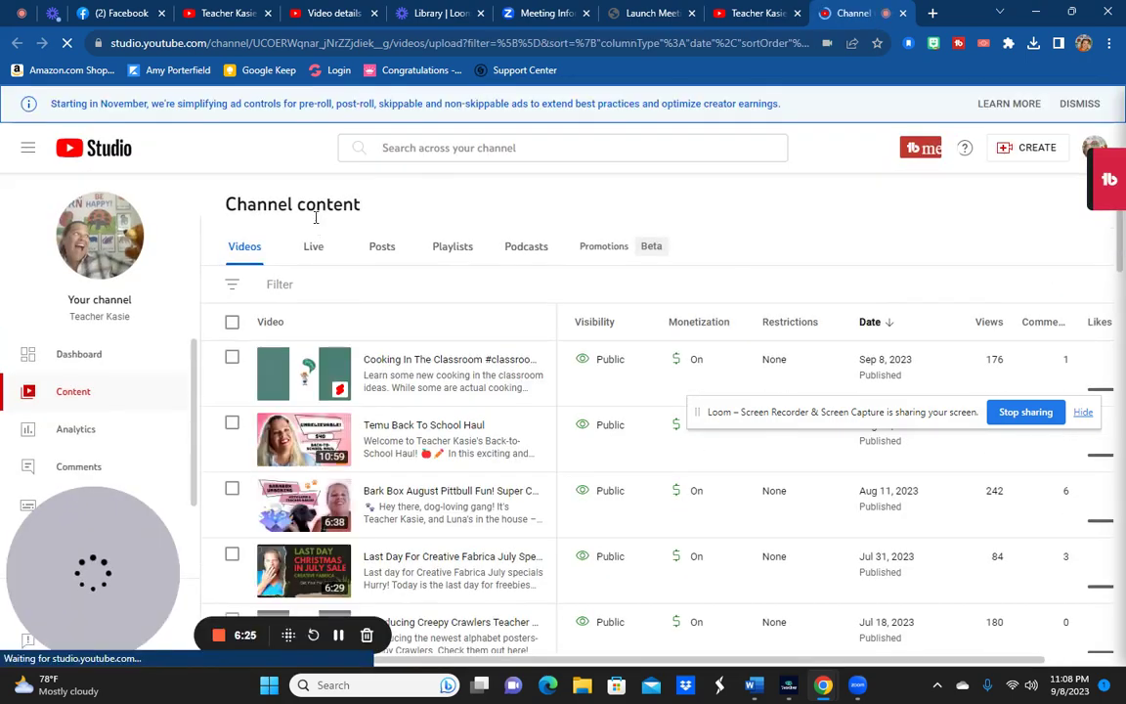
{"action": "left_click", "coordinate": [317, 252]}
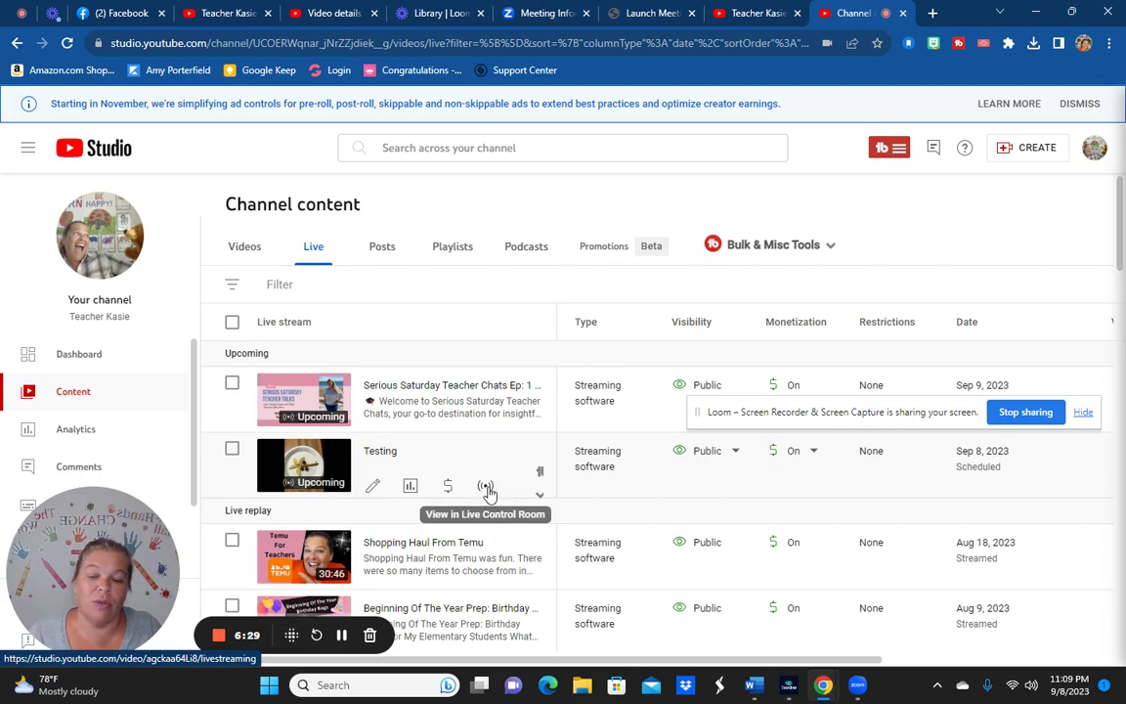
{"action": "left_click", "coordinate": [485, 485]}
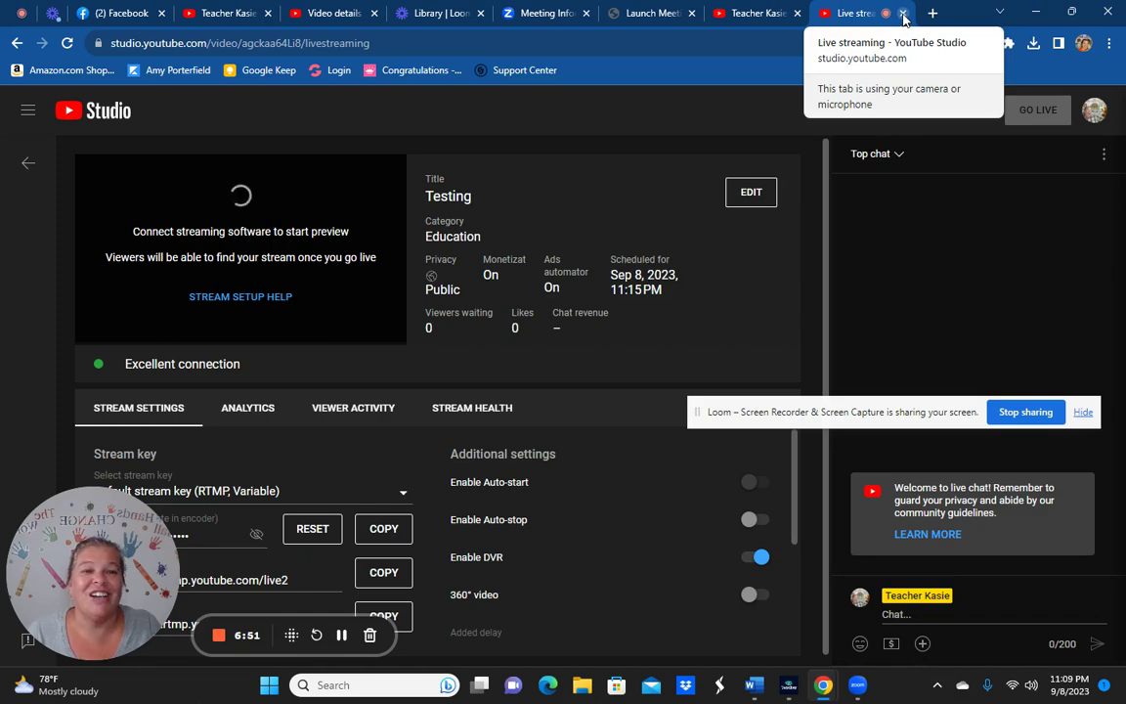
Close the YouTube tabs and open Facebook from a new tab's shortcut tile
{"action": "left_click", "coordinate": [904, 14]}
{"action": "left_click", "coordinate": [904, 13]}
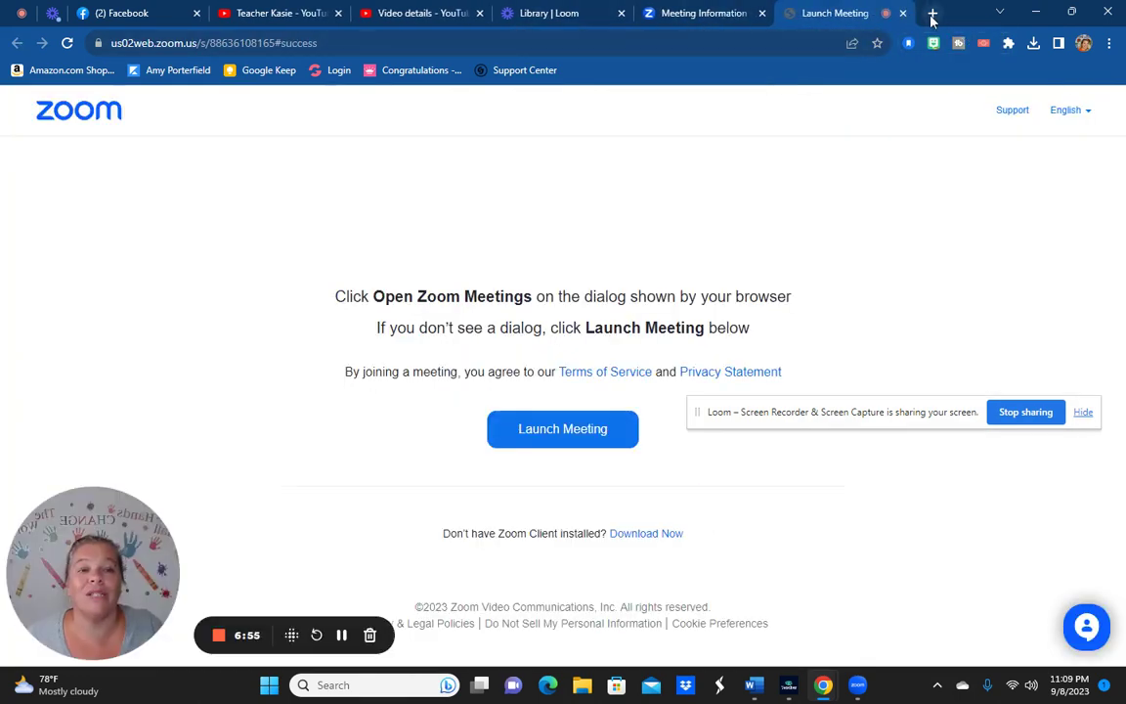
{"action": "left_click", "coordinate": [933, 14]}
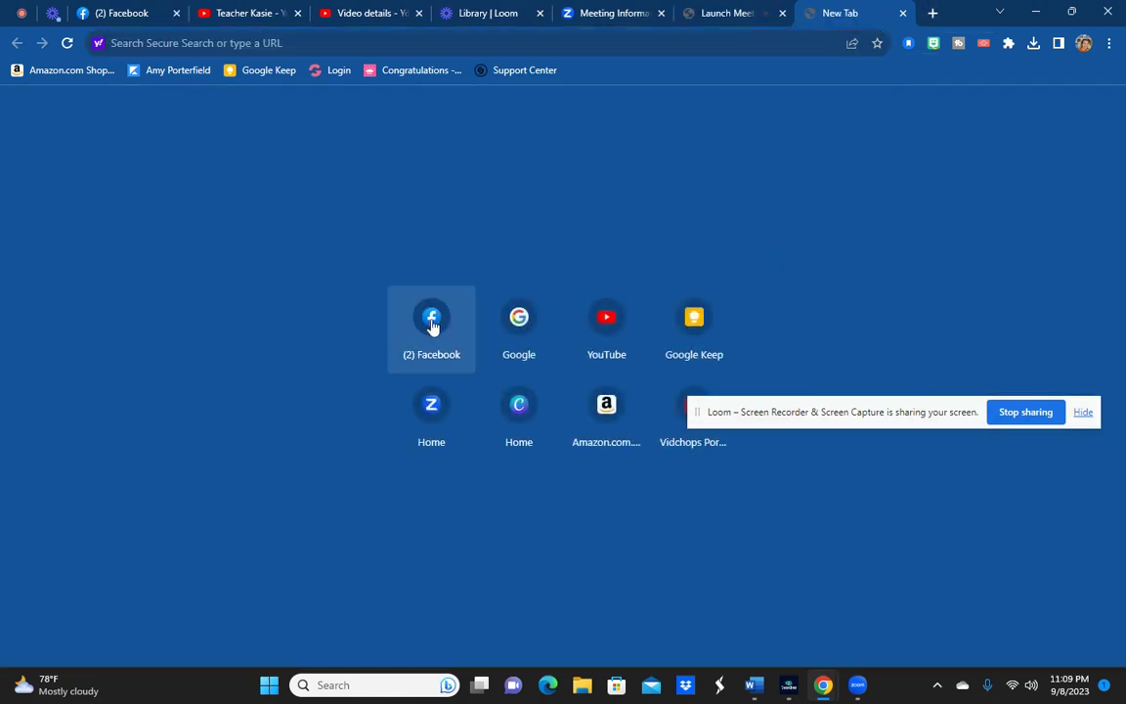
{"action": "left_click", "coordinate": [432, 322]}
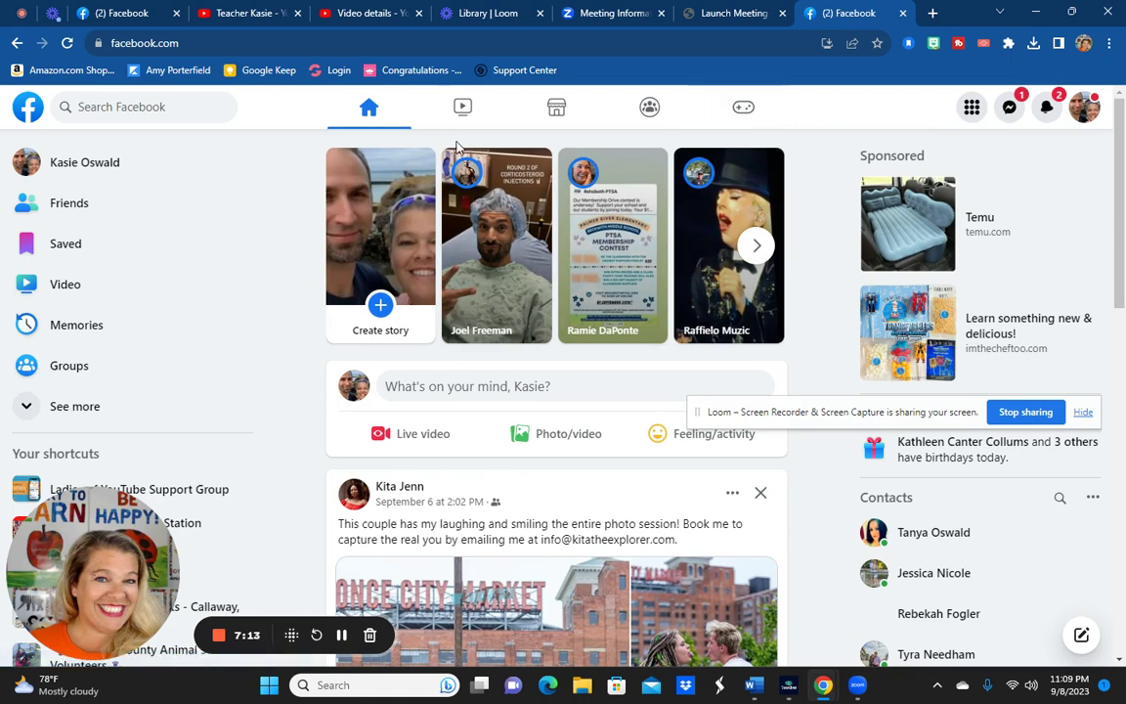
Go to the Teachers: Mastermind Your Online Business group via recent searches
{"action": "left_click", "coordinate": [120, 110]}
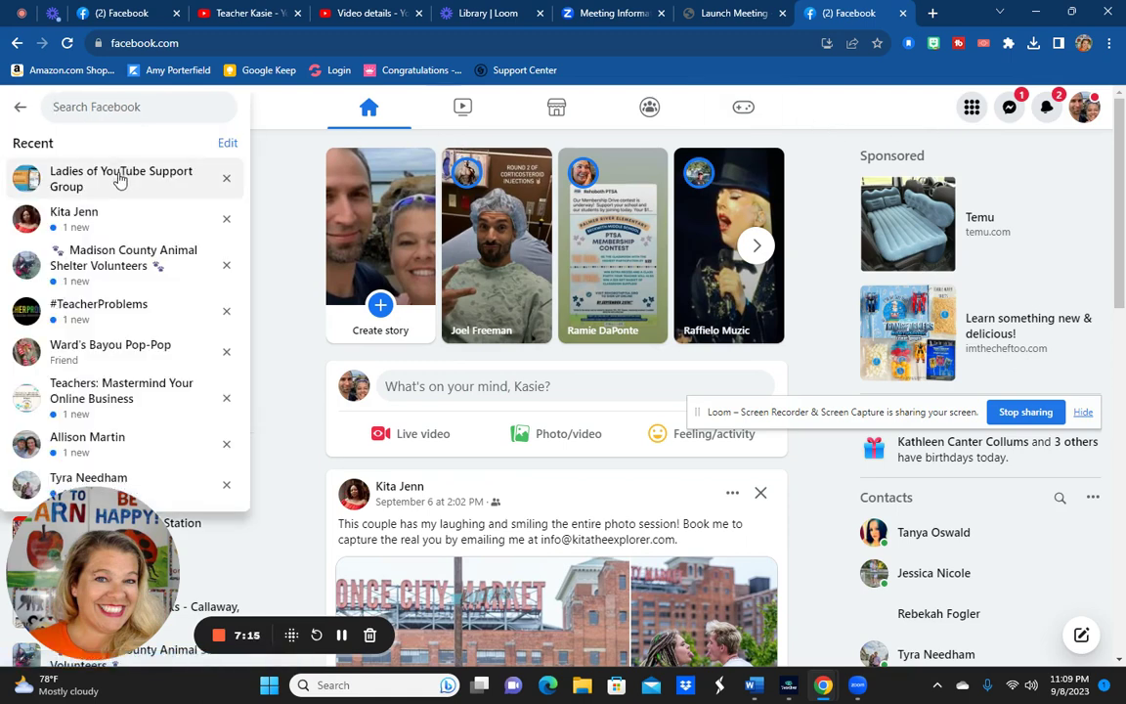
{"action": "left_click", "coordinate": [115, 392]}
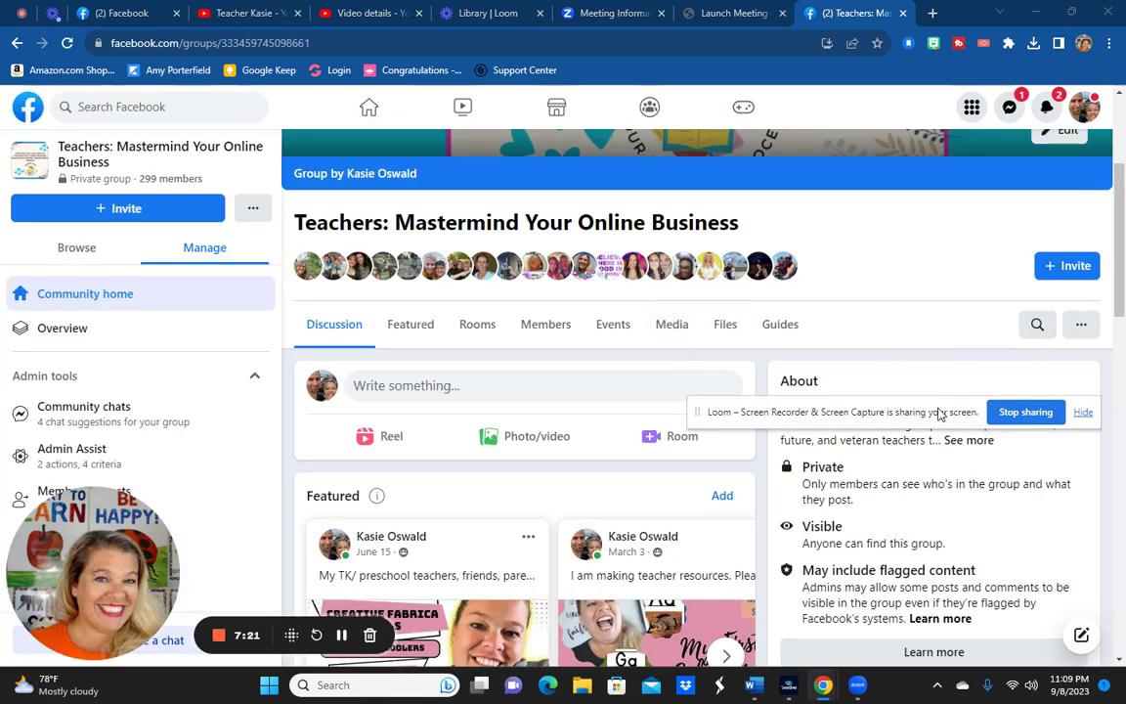
{"action": "left_click_drag", "start_coordinate": [936, 411], "coordinate": [873, 581]}
{"action": "scroll", "coordinate": [674, 378], "scroll_direction": "down", "scroll_amount": 1}
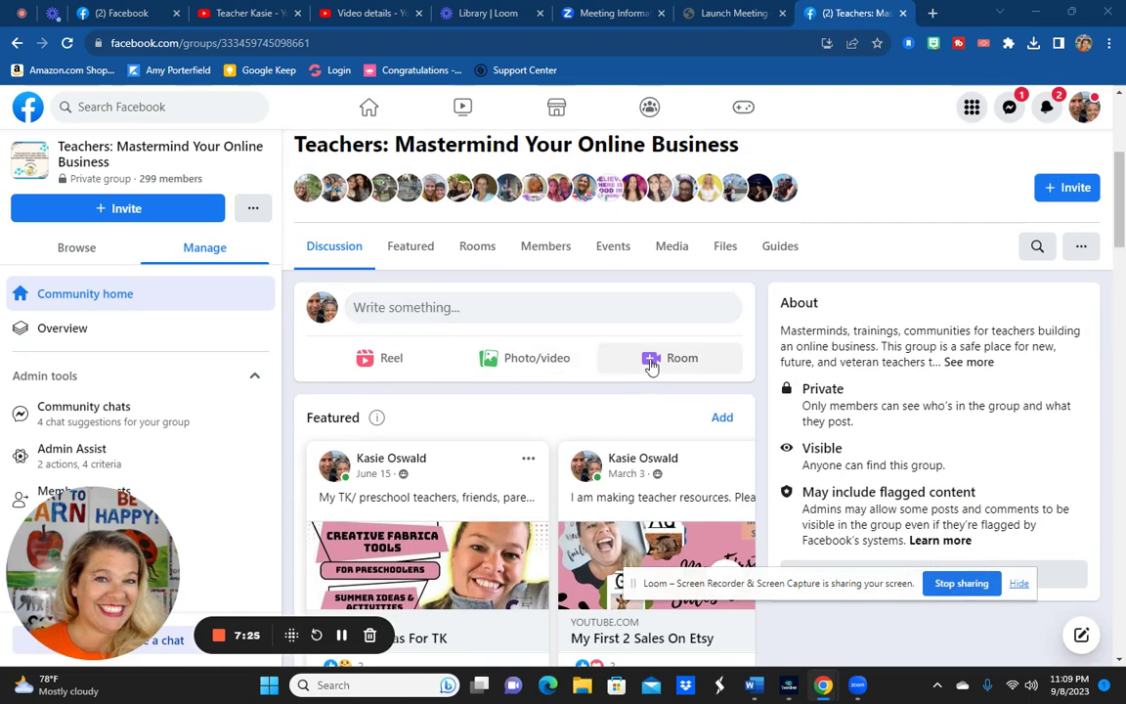
Start a Live video from a new group post and choose Create event
{"action": "left_click", "coordinate": [548, 314]}
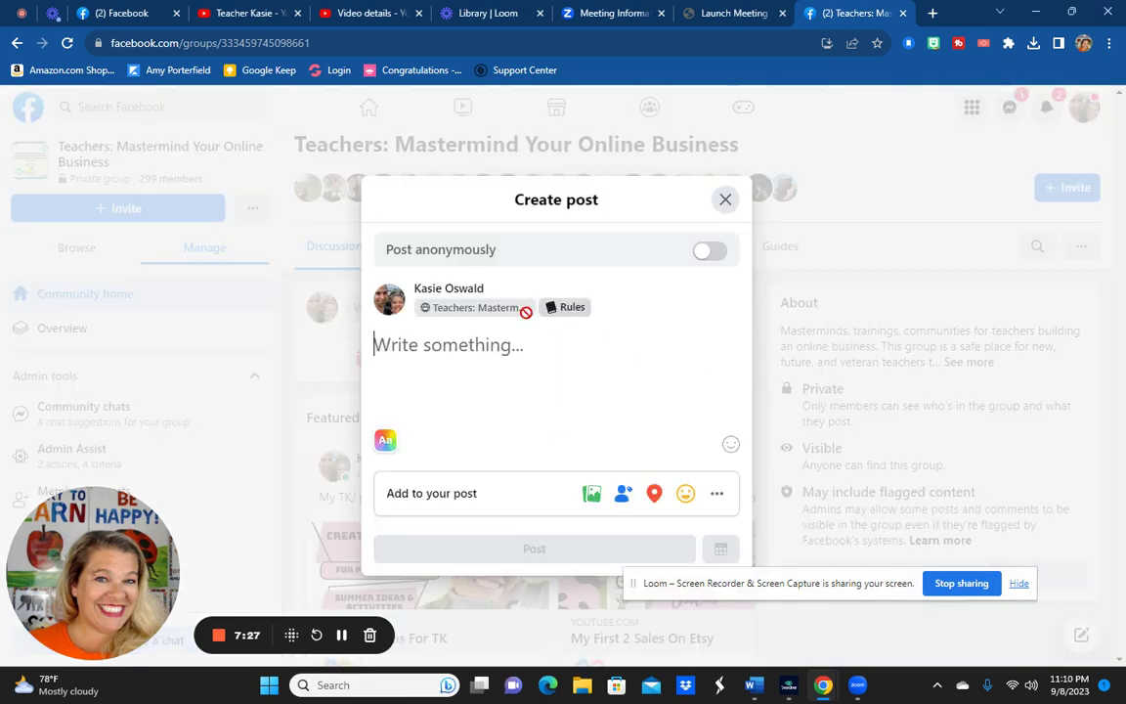
{"action": "left_click", "coordinate": [712, 498]}
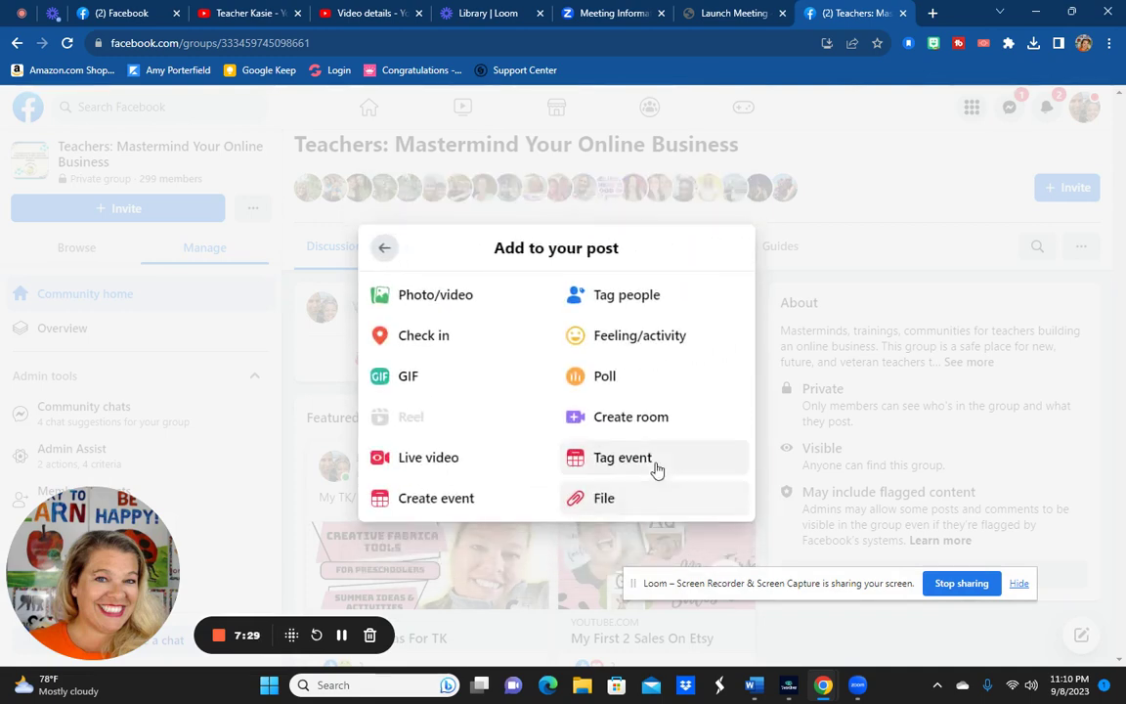
{"action": "left_click", "coordinate": [441, 454]}
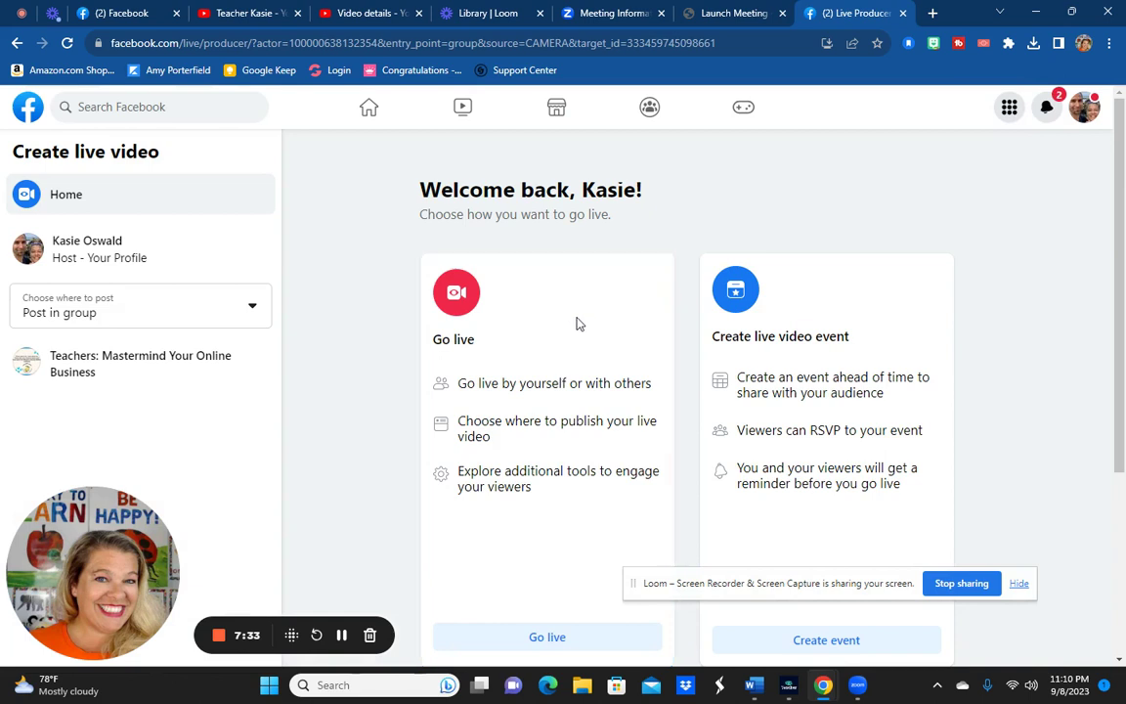
{"action": "scroll", "coordinate": [855, 328], "scroll_direction": "down", "scroll_amount": 2}
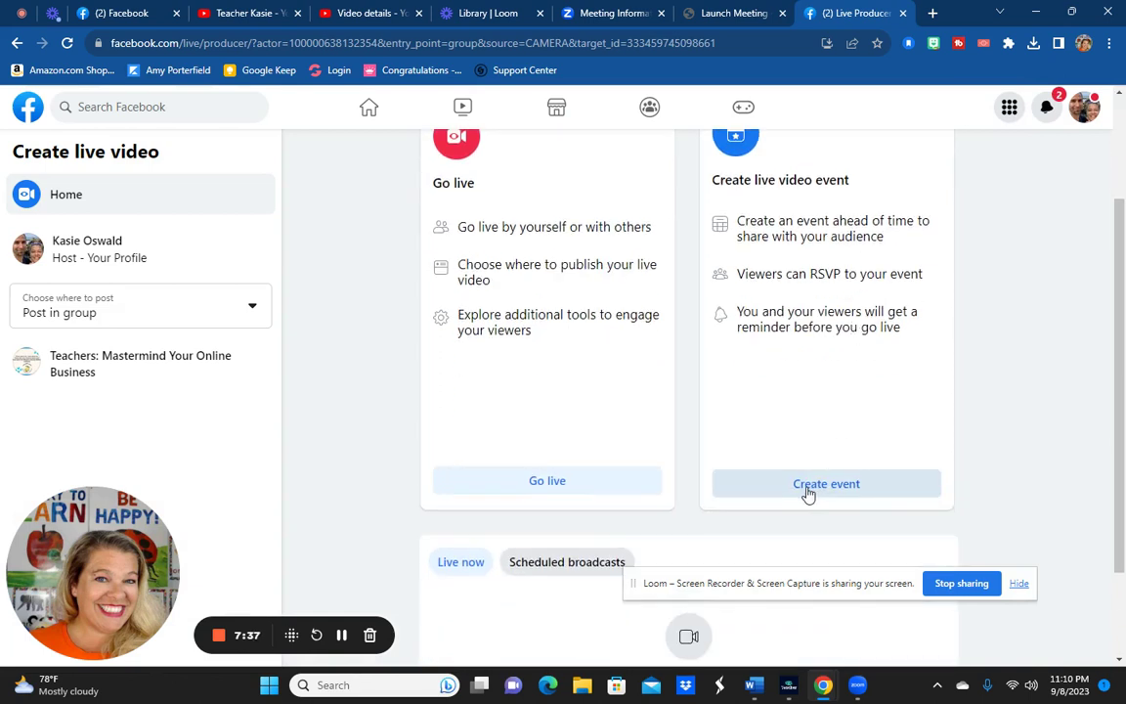
{"action": "left_click", "coordinate": [807, 494]}
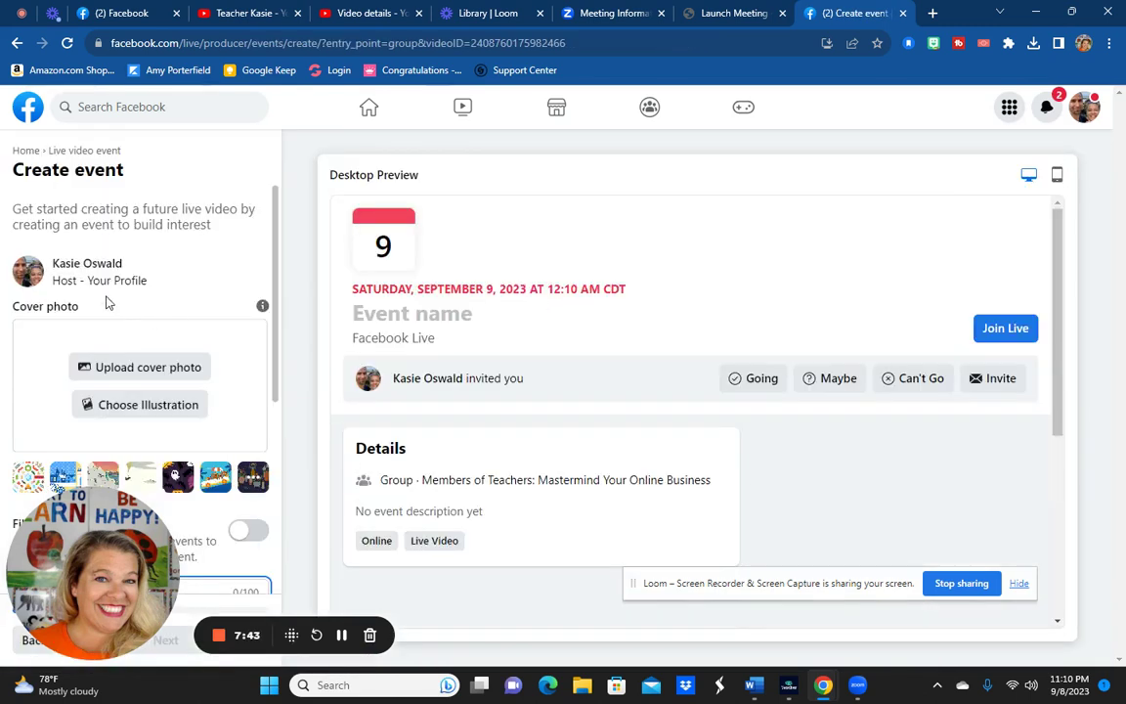
Upload the Serious Saturday Teacher Talks image as the event's cover photo
{"action": "scroll", "coordinate": [137, 294], "scroll_direction": "down", "scroll_amount": 1}
{"action": "left_click", "coordinate": [140, 289]}
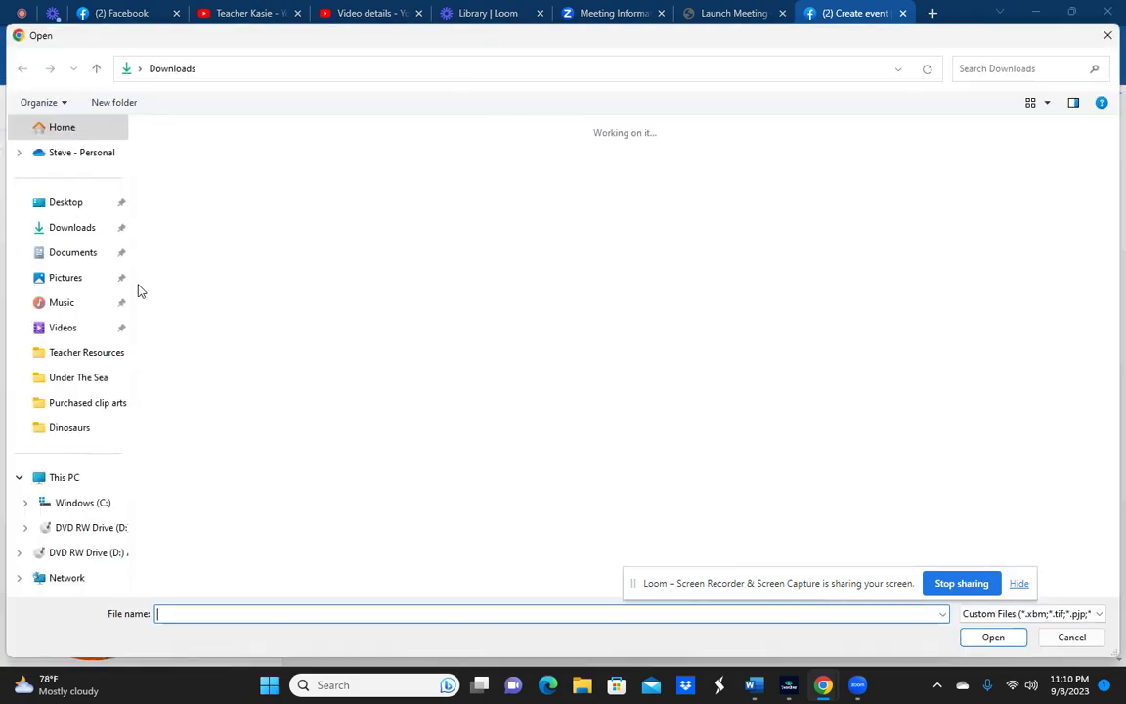
{"action": "left_click", "coordinate": [168, 188]}
{"action": "double_click", "coordinate": [168, 188]}
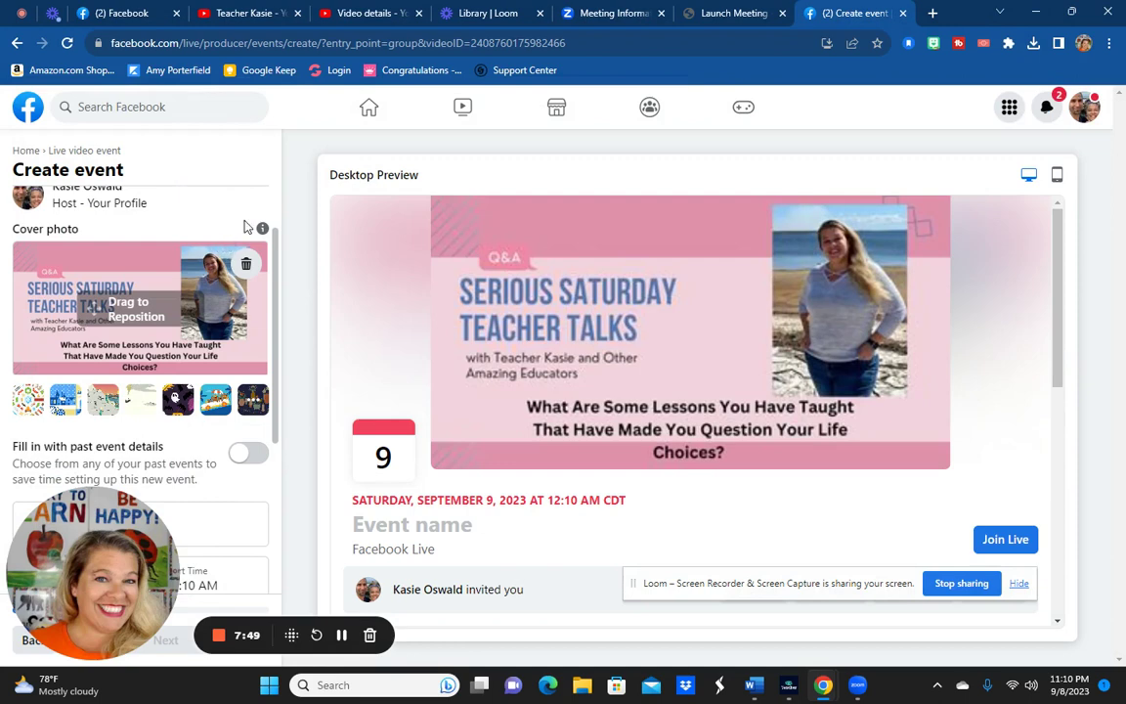
Name the event 'Serious Teacher Talks Test'
{"action": "scroll", "coordinate": [225, 225], "scroll_direction": "down", "scroll_amount": 3}
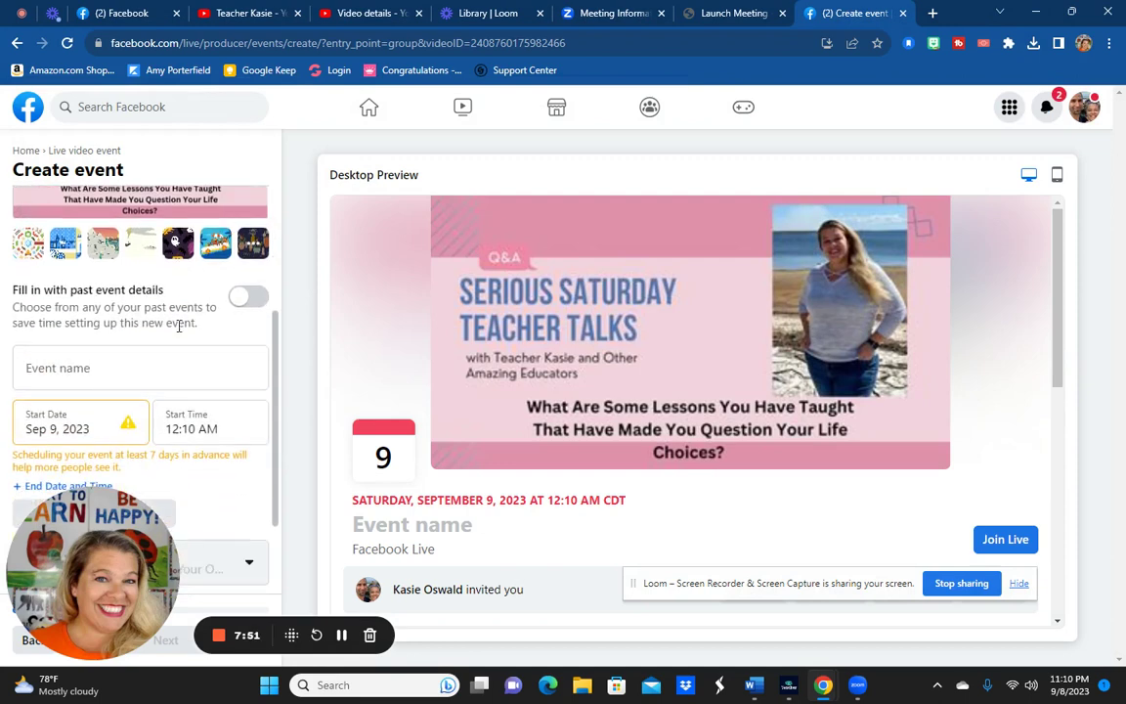
{"action": "left_click", "coordinate": [120, 367]}
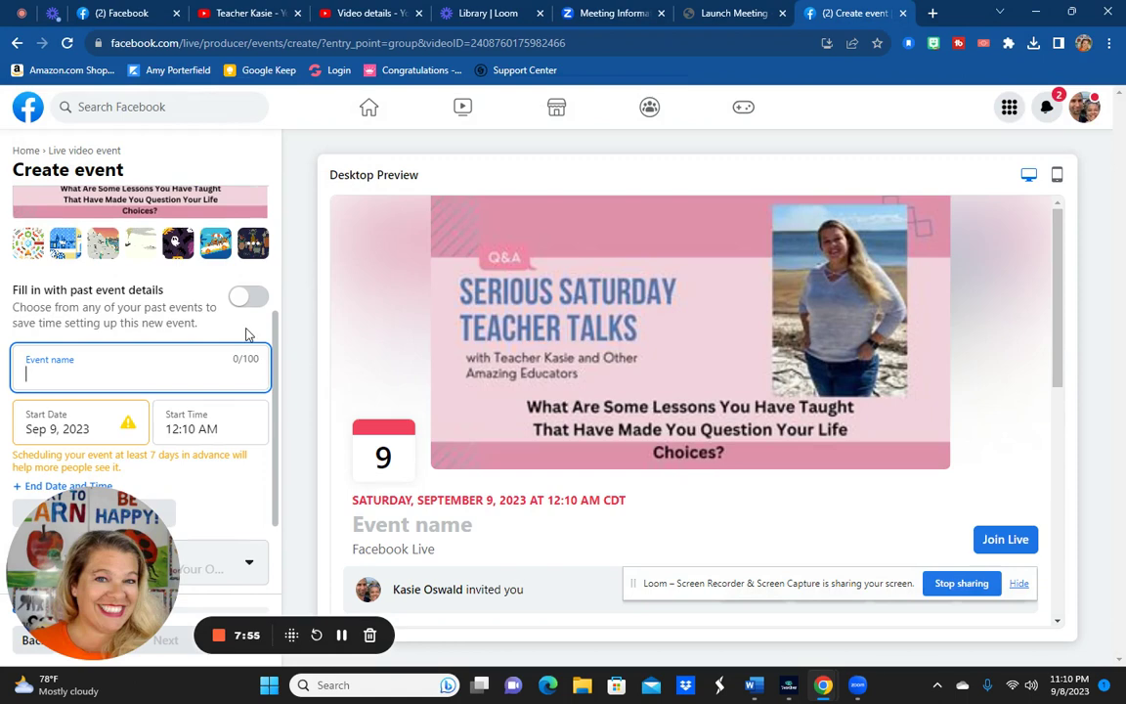
{"action": "type", "text": "S"}
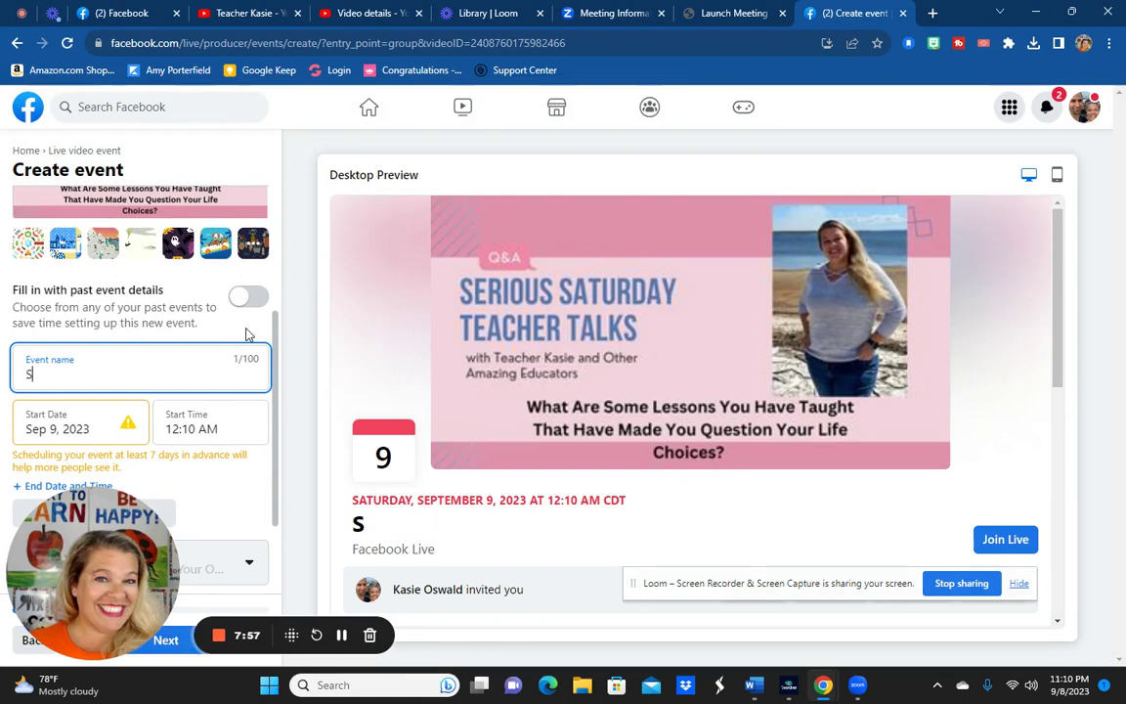
{"action": "type", "text": "erious Teacher "}
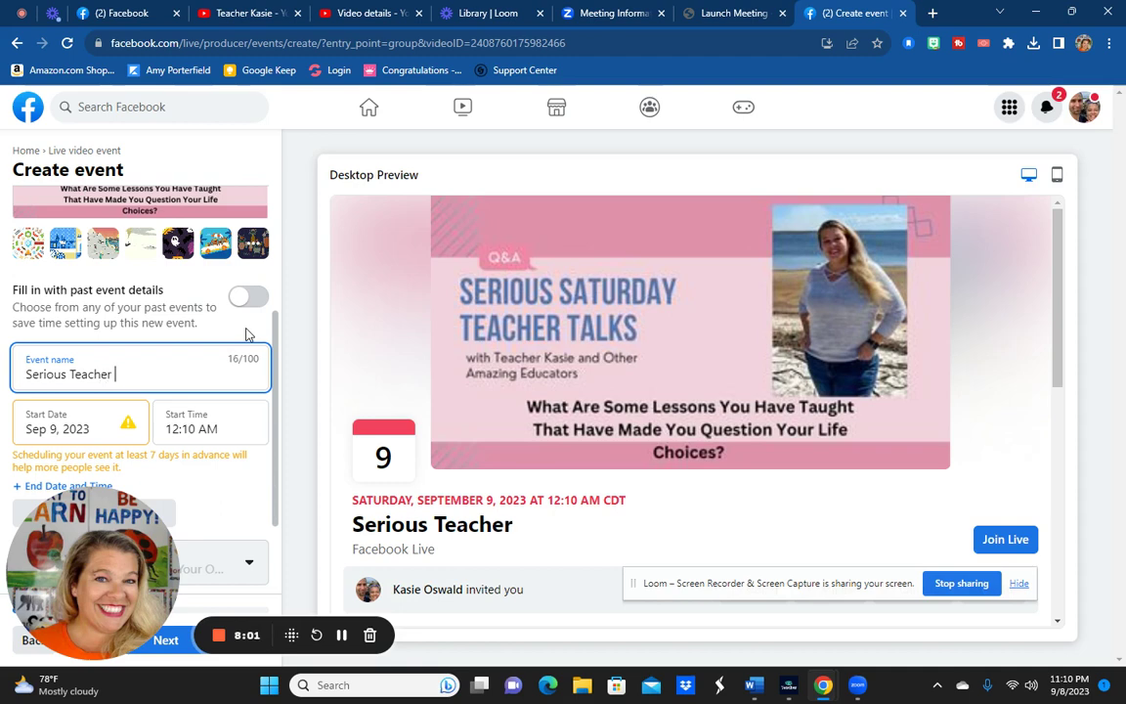
{"action": "type", "text": "Talks "}
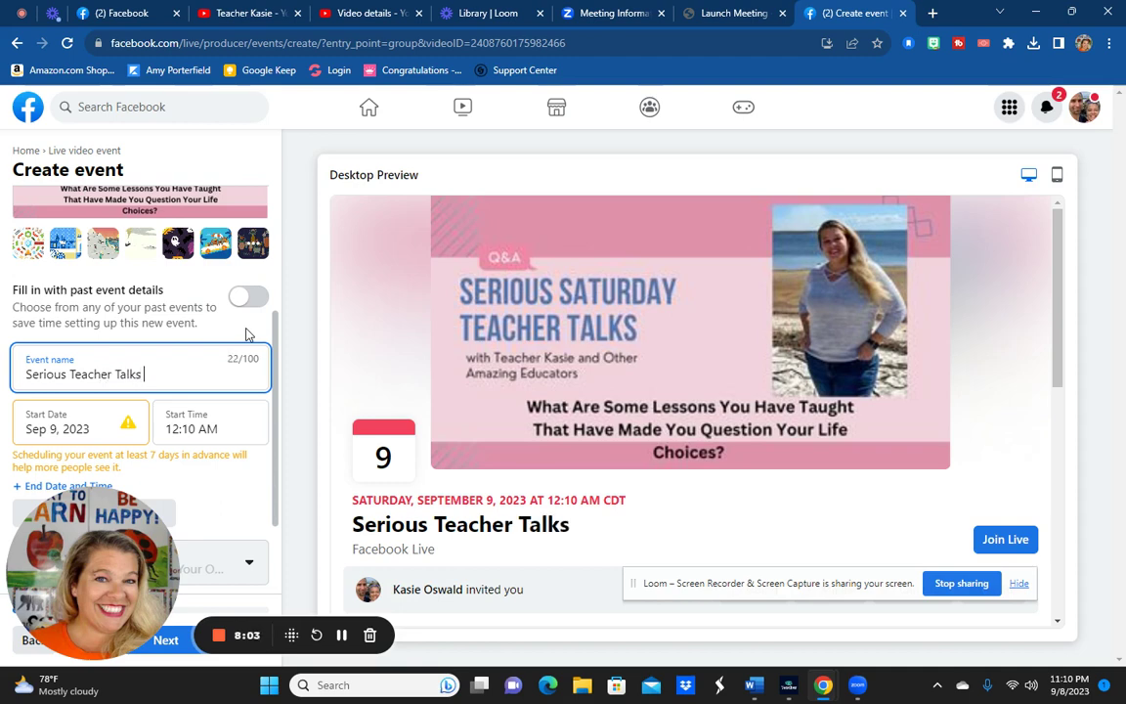
{"action": "type", "text": "Test"}
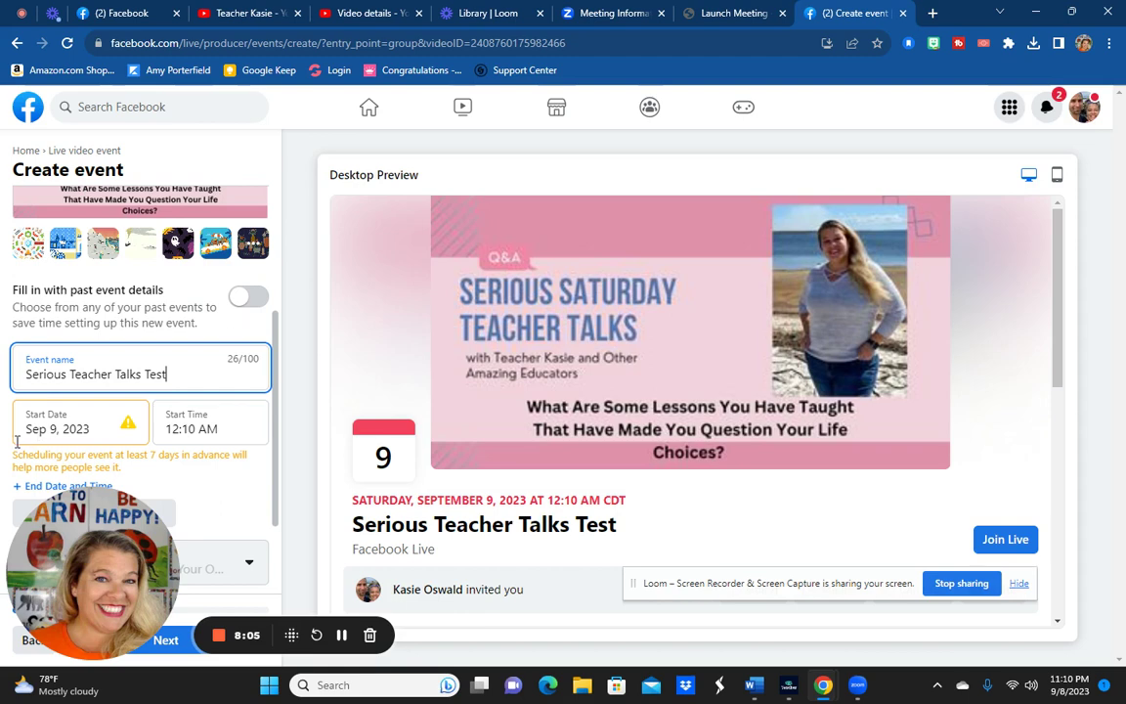
{"action": "left_click", "coordinate": [78, 428]}
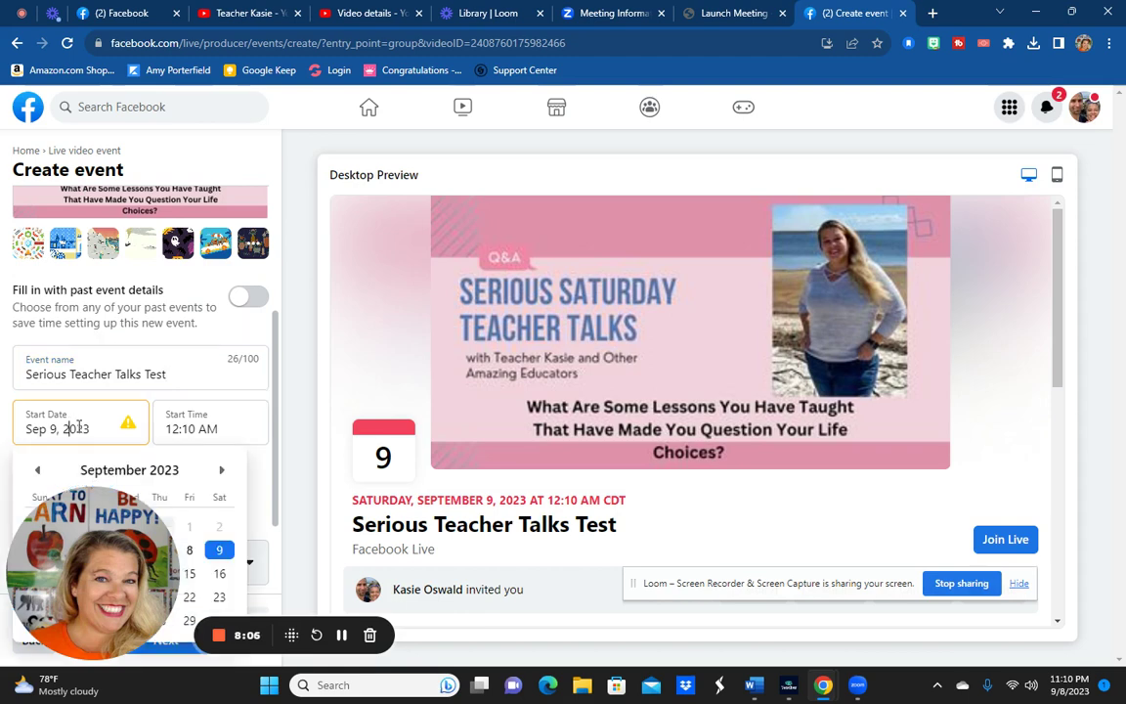
Set the event to start Saturday, September 16, 2023 at 9:15 AM
{"action": "left_click", "coordinate": [219, 574]}
{"action": "left_click", "coordinate": [225, 429]}
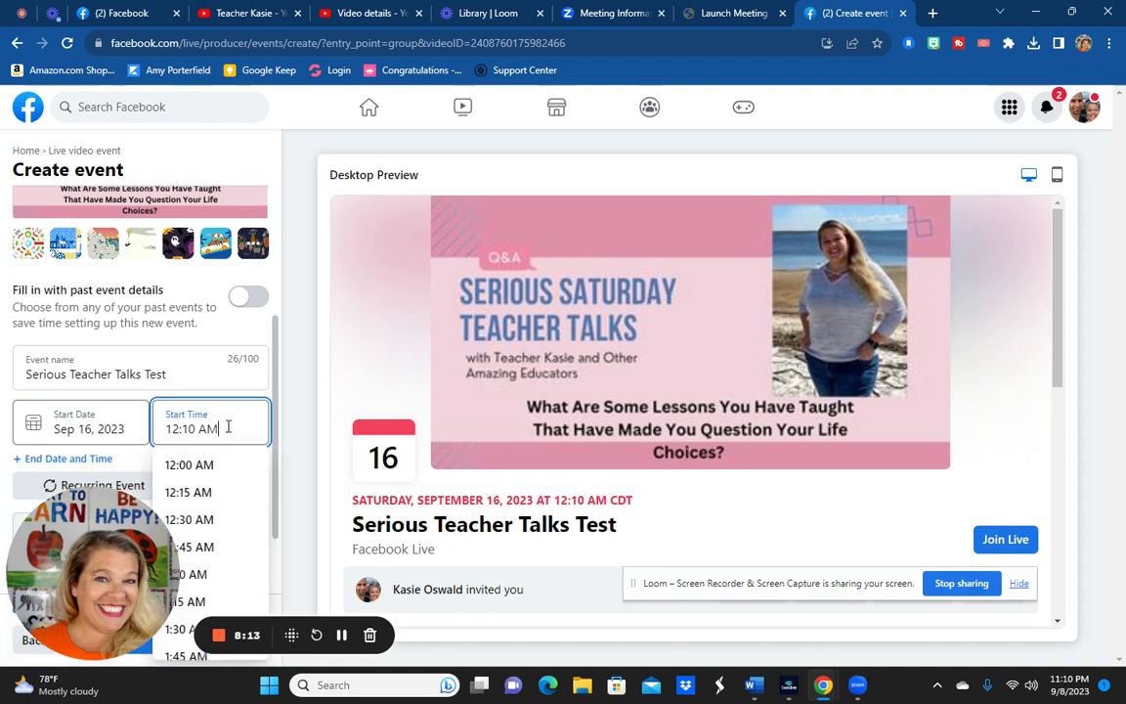
{"action": "scroll", "coordinate": [207, 479], "scroll_direction": "down", "scroll_amount": 6}
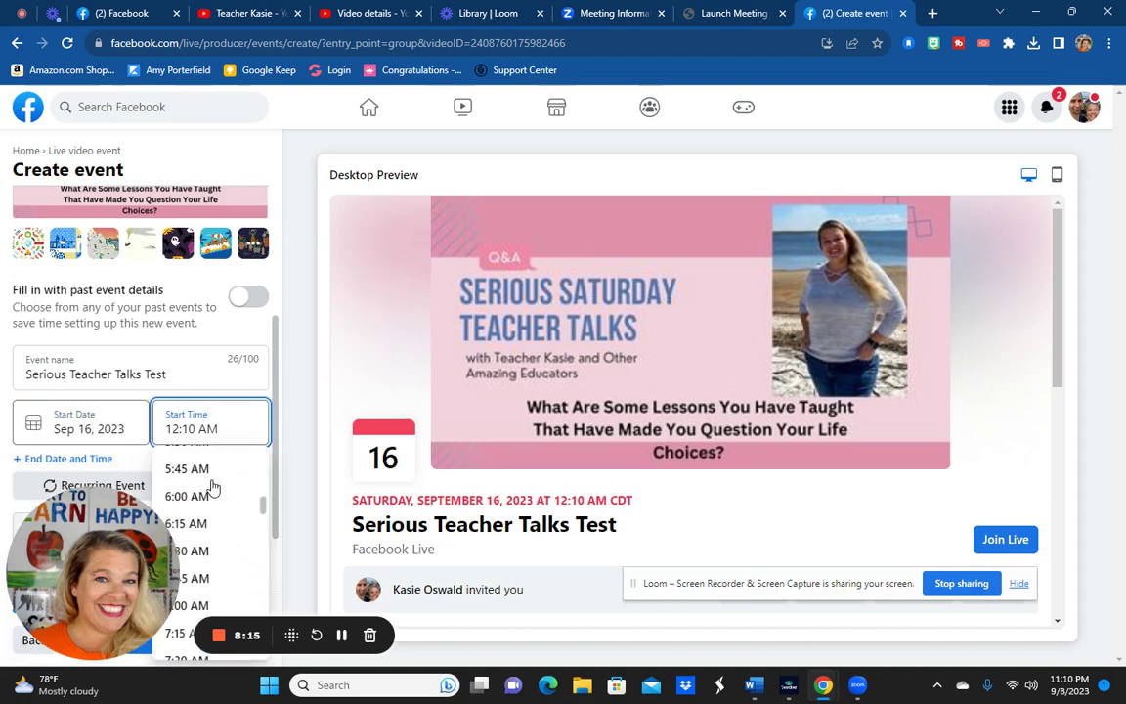
{"action": "scroll", "coordinate": [208, 500], "scroll_direction": "down", "scroll_amount": 4}
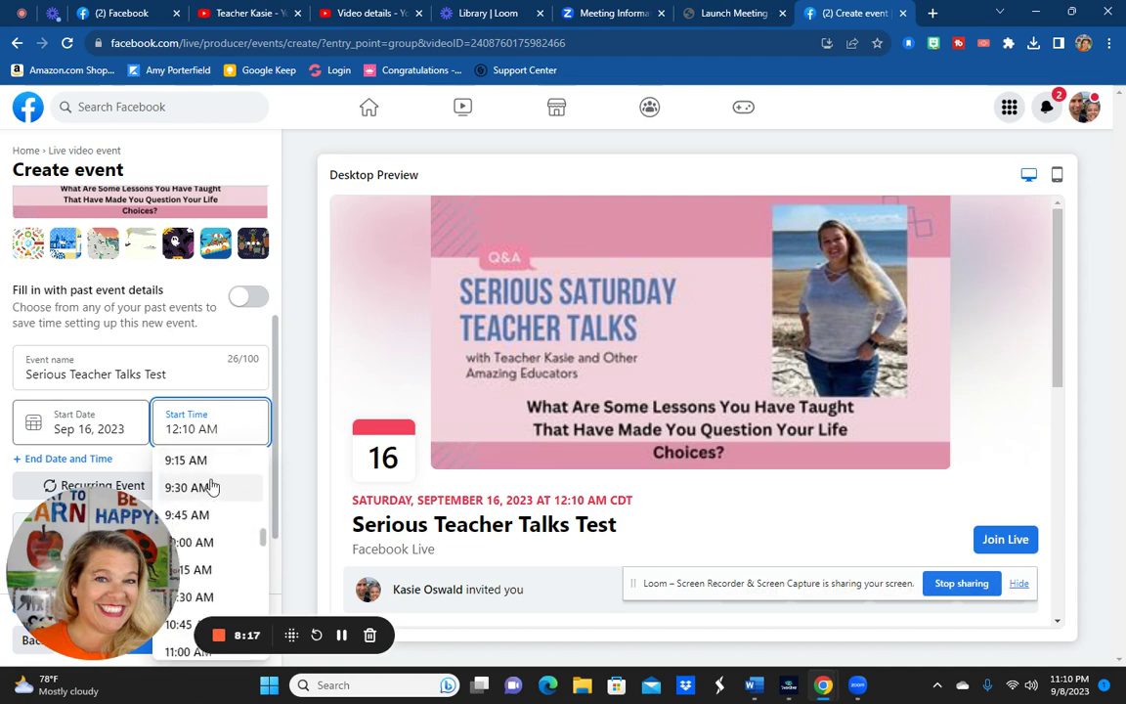
{"action": "left_click", "coordinate": [208, 467]}
{"action": "scroll", "coordinate": [209, 472], "scroll_direction": "down", "scroll_amount": 1}
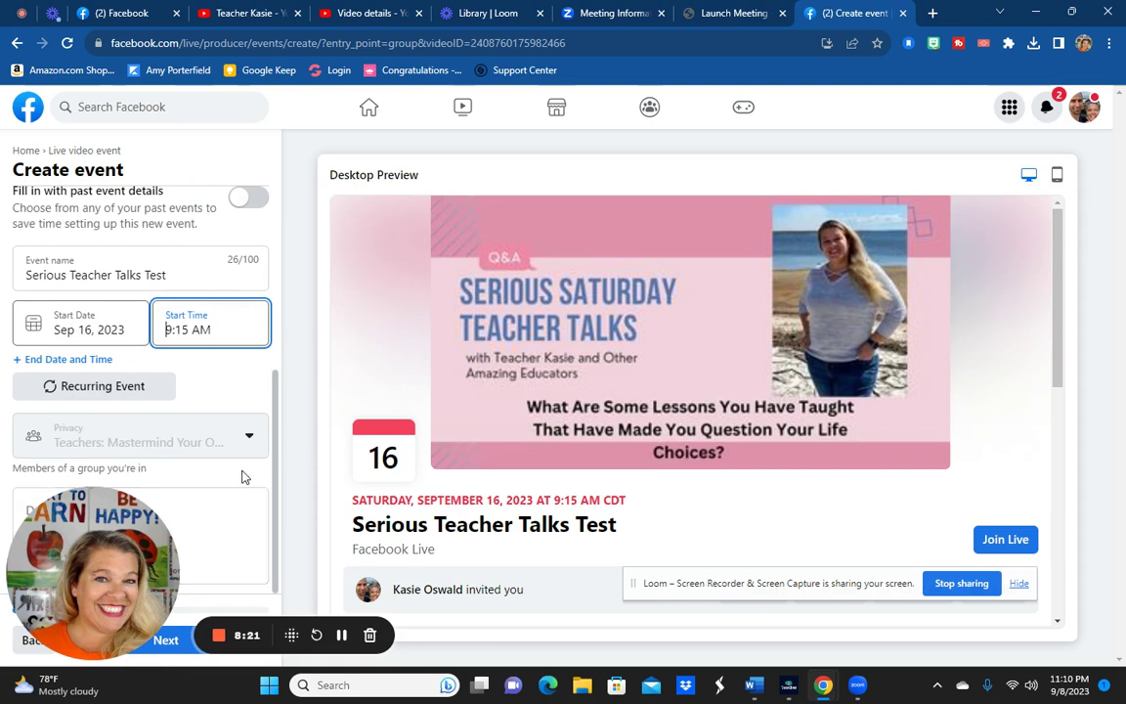
{"action": "mouse_move", "coordinate": [149, 536]}
{"action": "left_mouse_down"}
{"action": "mouse_move", "coordinate": [282, 531]}
{"action": "mouse_move", "coordinate": [410, 219]}
{"action": "left_mouse_up"}
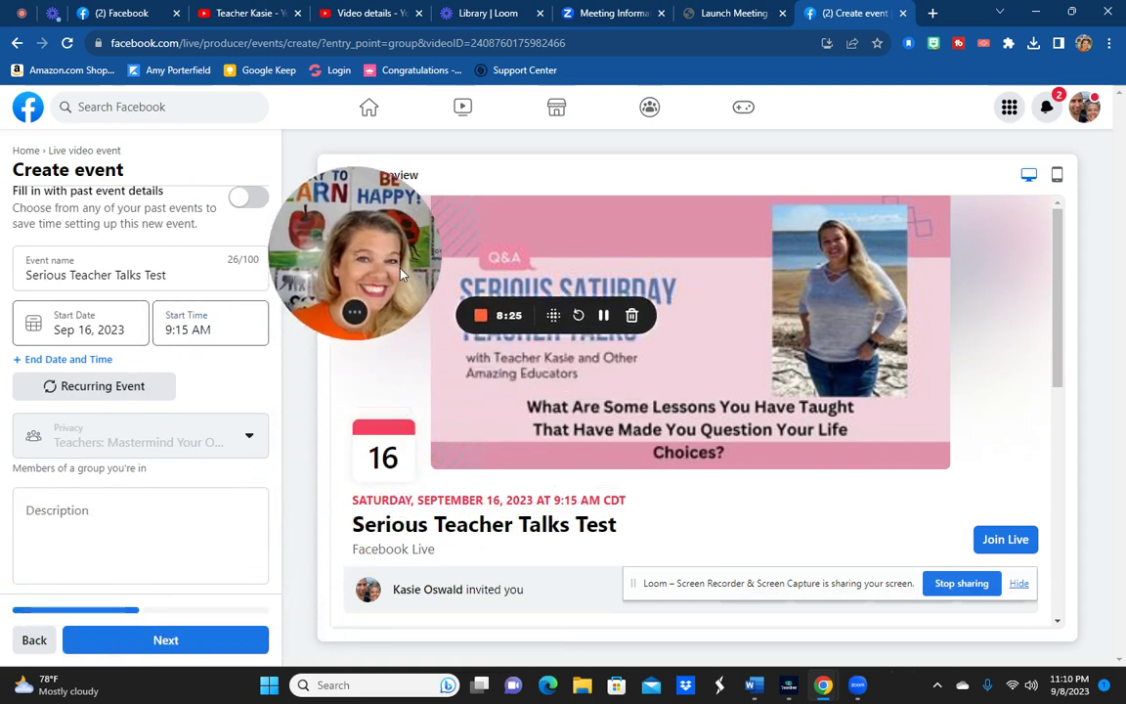
{"action": "left_click", "coordinate": [73, 522]}
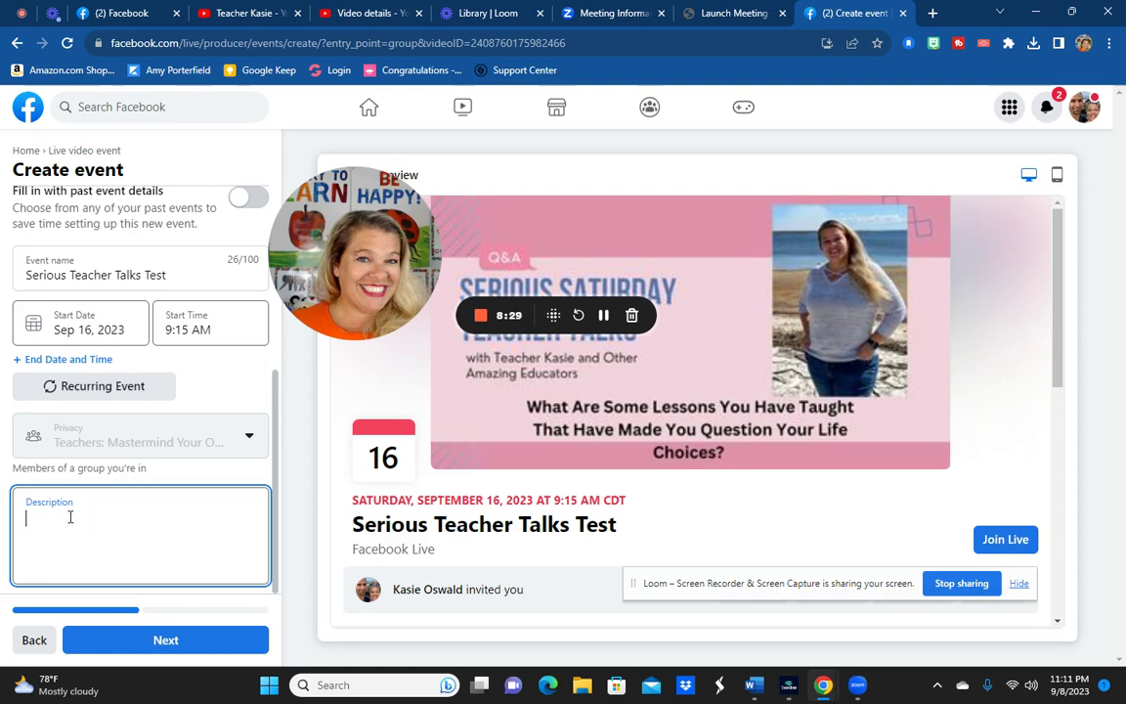
Continue to the event settings and look over the co-host event options
{"action": "left_click", "coordinate": [165, 642]}
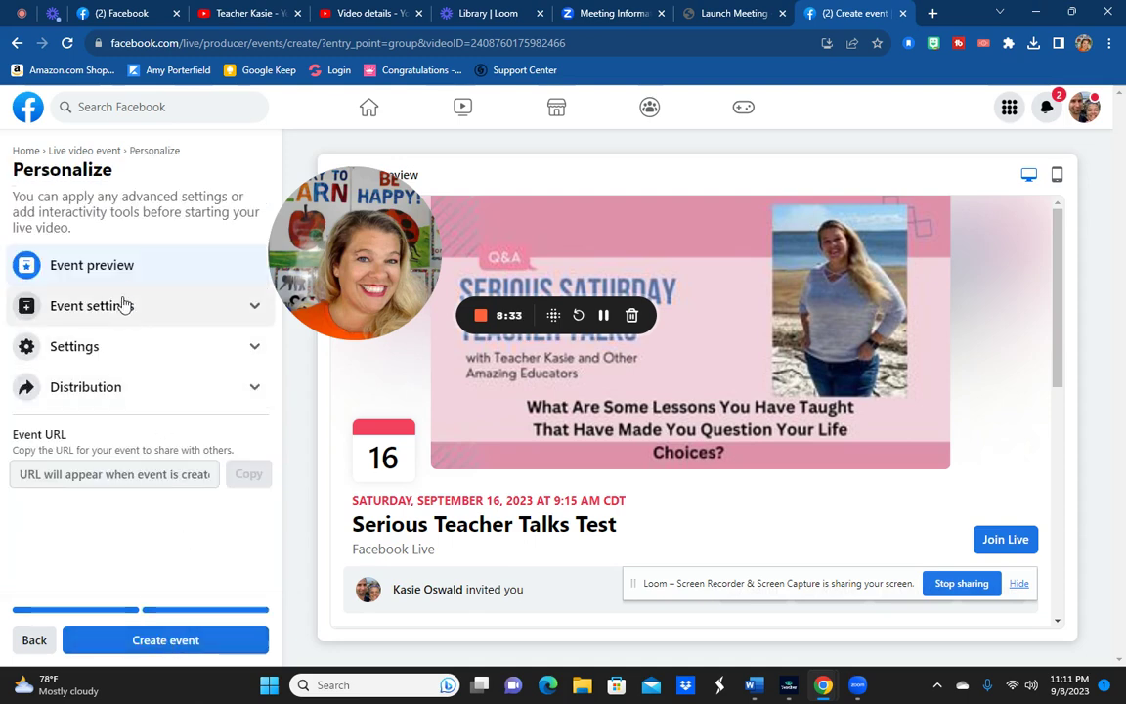
{"action": "left_click_drag", "start_coordinate": [320, 233], "coordinate": [183, 172]}
{"action": "scroll", "coordinate": [551, 532], "scroll_direction": "down", "scroll_amount": 3}
{"action": "scroll", "coordinate": [586, 440], "scroll_direction": "down", "scroll_amount": 1}
{"action": "scroll", "coordinate": [719, 414], "scroll_direction": "up", "scroll_amount": 2}
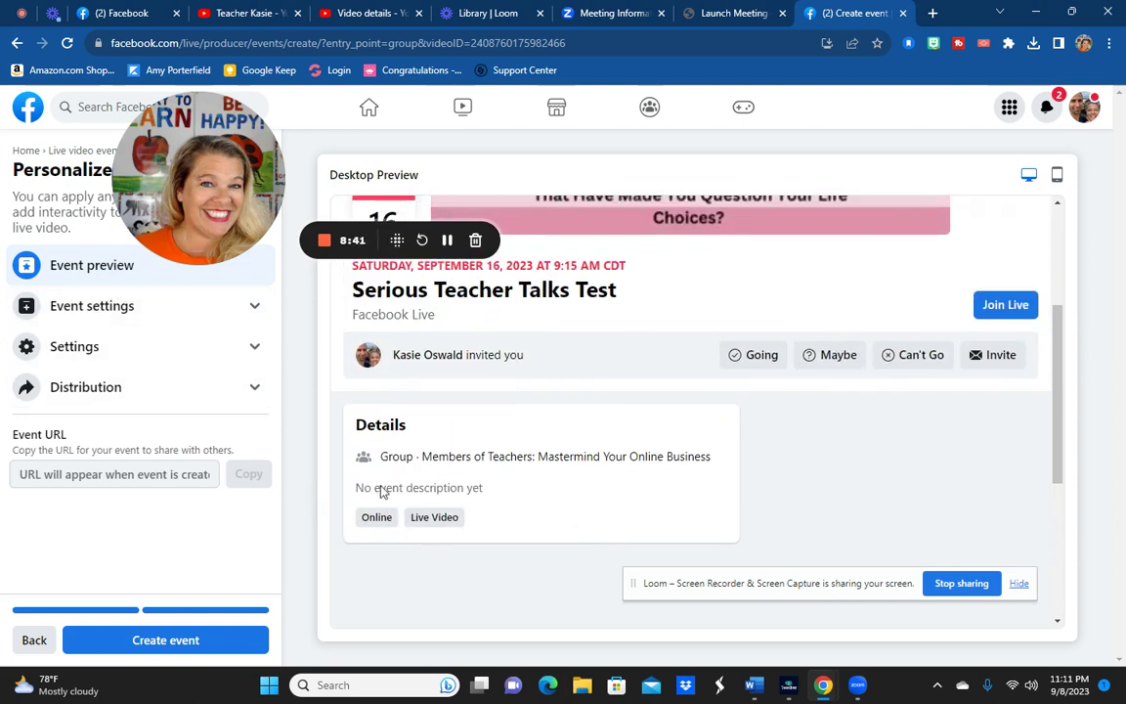
{"action": "left_click", "coordinate": [115, 309]}
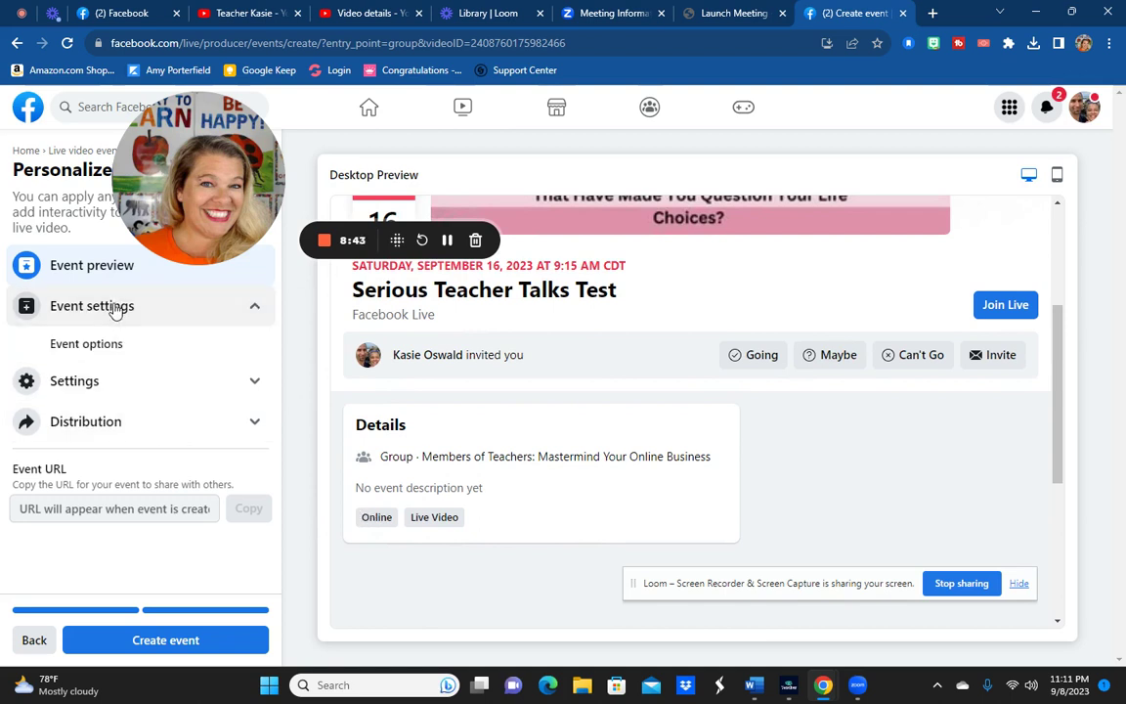
{"action": "left_click", "coordinate": [113, 343]}
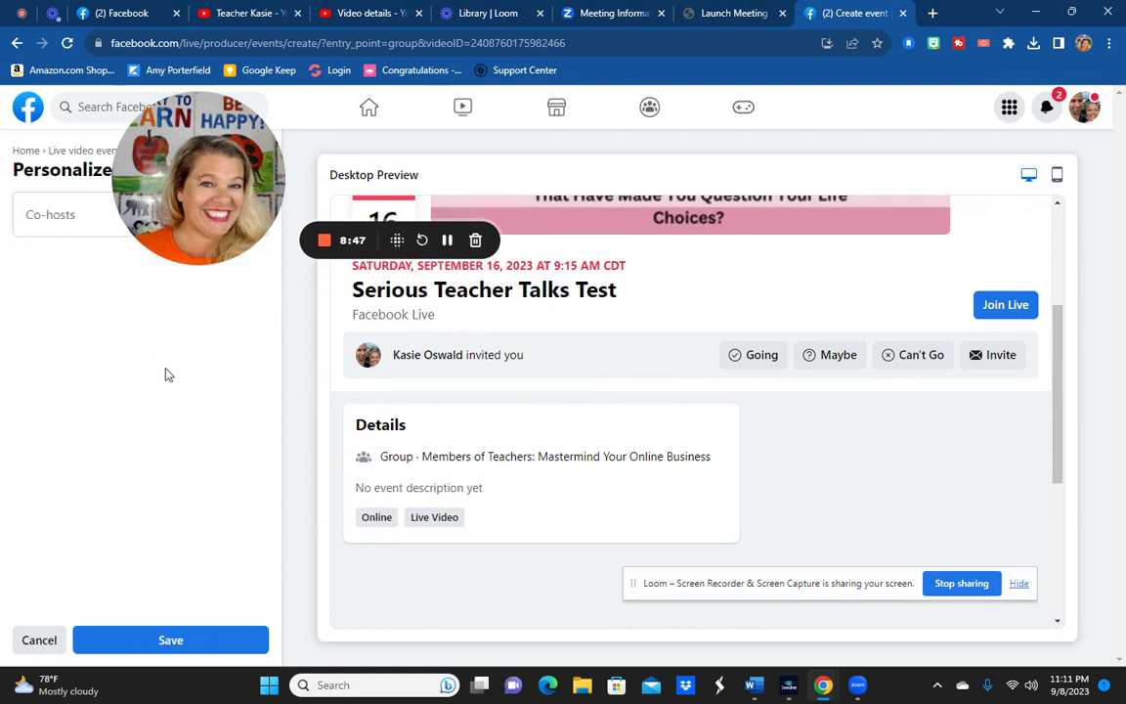
{"action": "left_click", "coordinate": [89, 640]}
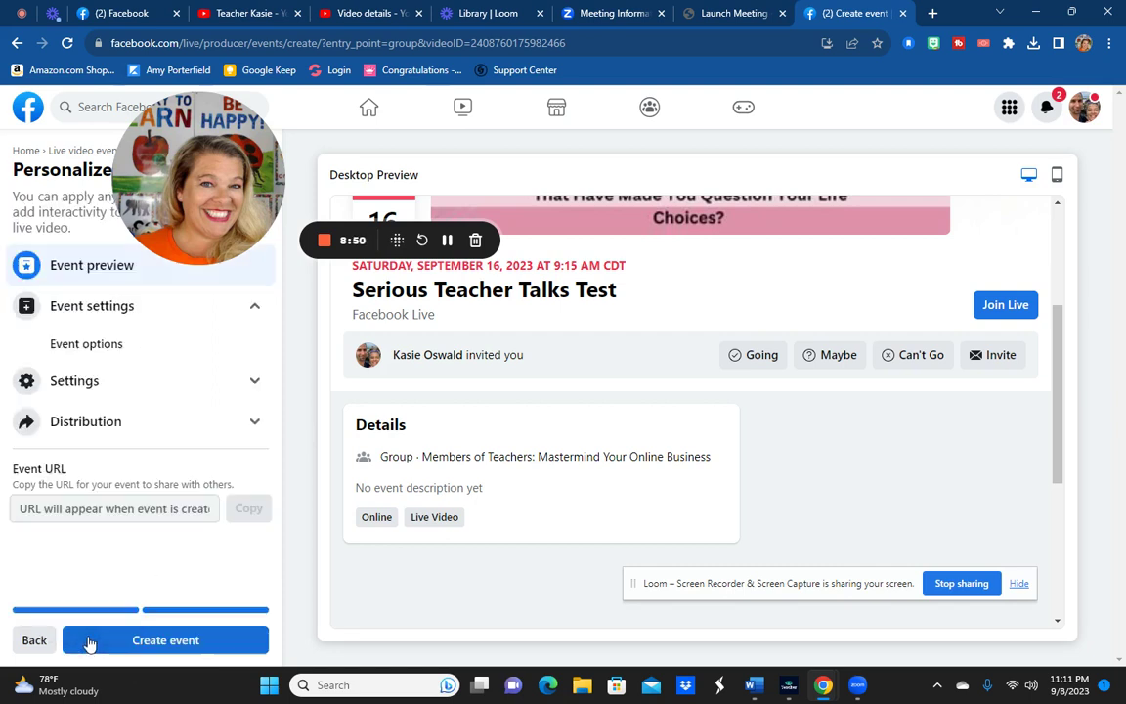
Review the Stream settings with latency and stream key, then create the event
{"action": "left_click", "coordinate": [82, 388]}
{"action": "left_click", "coordinate": [94, 422]}
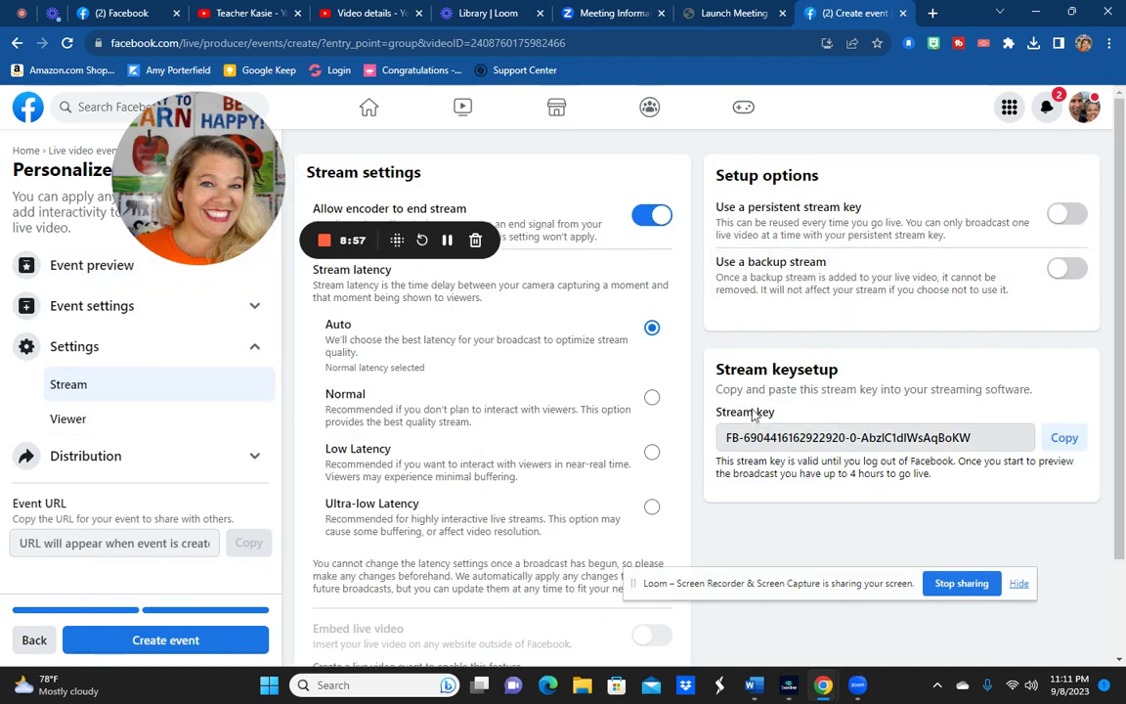
{"action": "scroll", "coordinate": [524, 459], "scroll_direction": "down", "scroll_amount": 2}
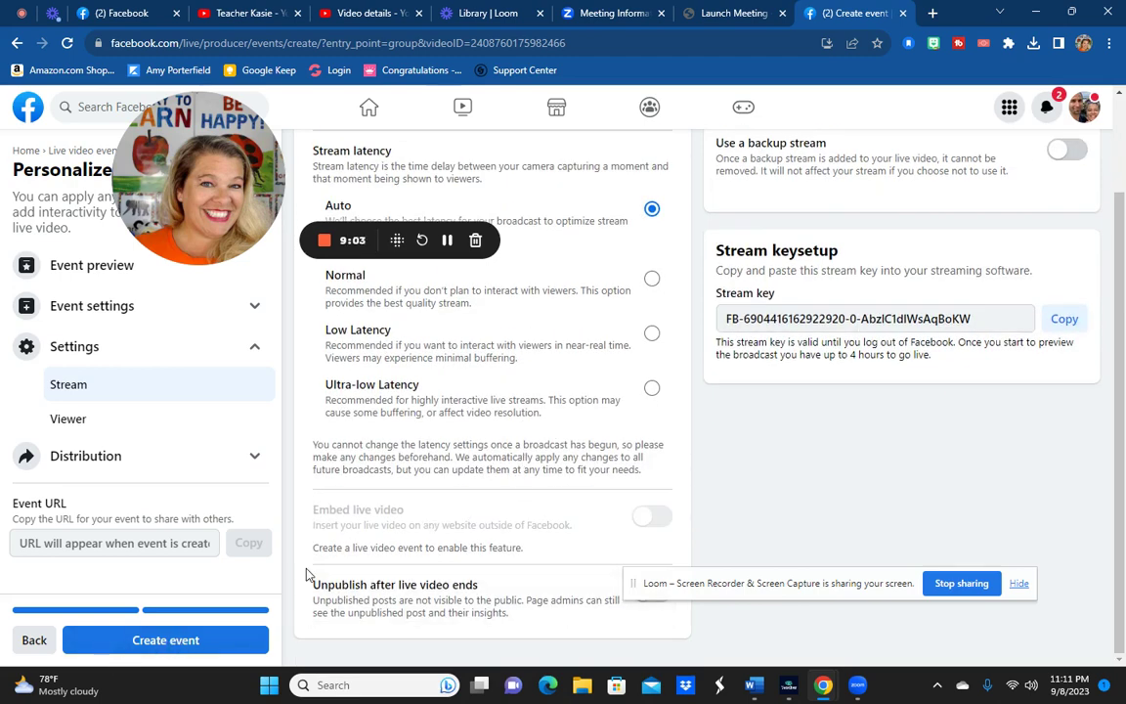
{"action": "left_click", "coordinate": [177, 647]}
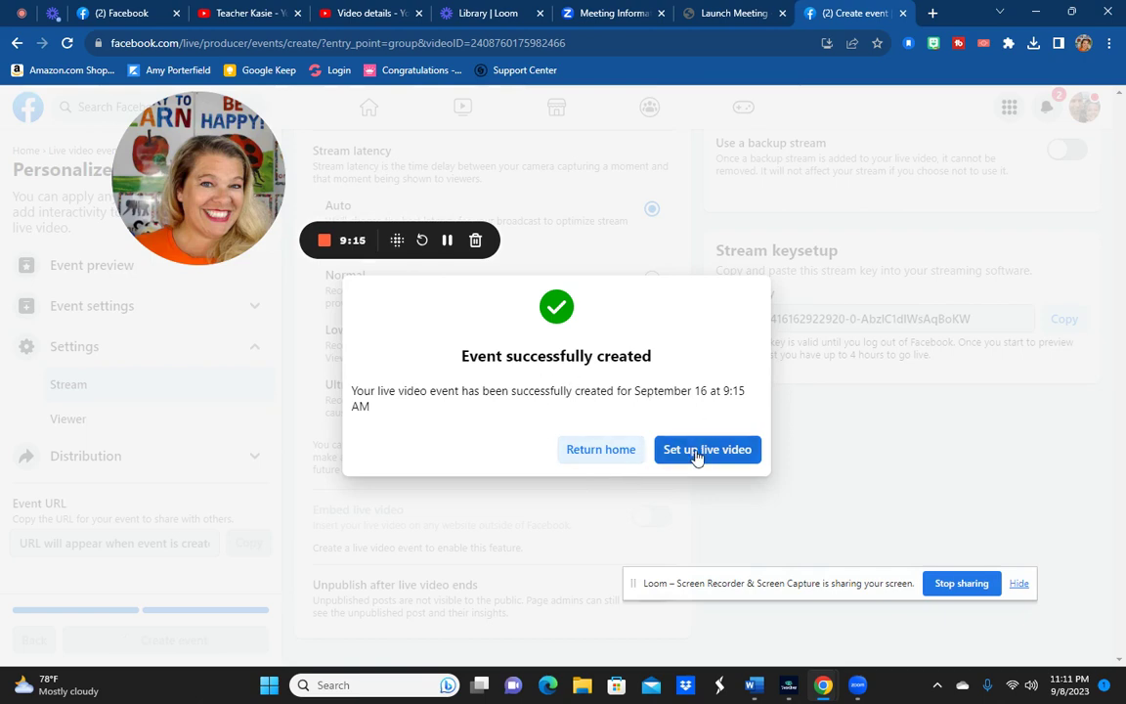
Set up the event's live video with Streaming software as the source and copy its stream key
{"action": "left_click", "coordinate": [696, 455]}
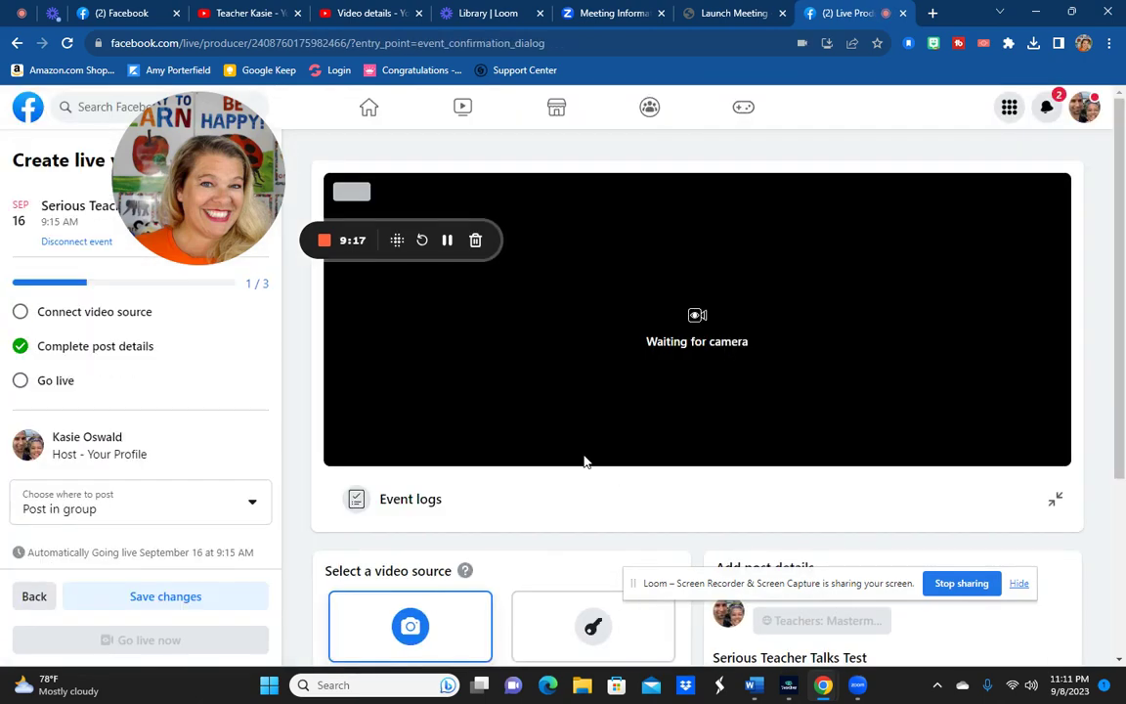
{"action": "scroll", "coordinate": [583, 460], "scroll_direction": "down", "scroll_amount": 2}
{"action": "left_click", "coordinate": [583, 546]}
{"action": "scroll", "coordinate": [595, 530], "scroll_direction": "down", "scroll_amount": 2}
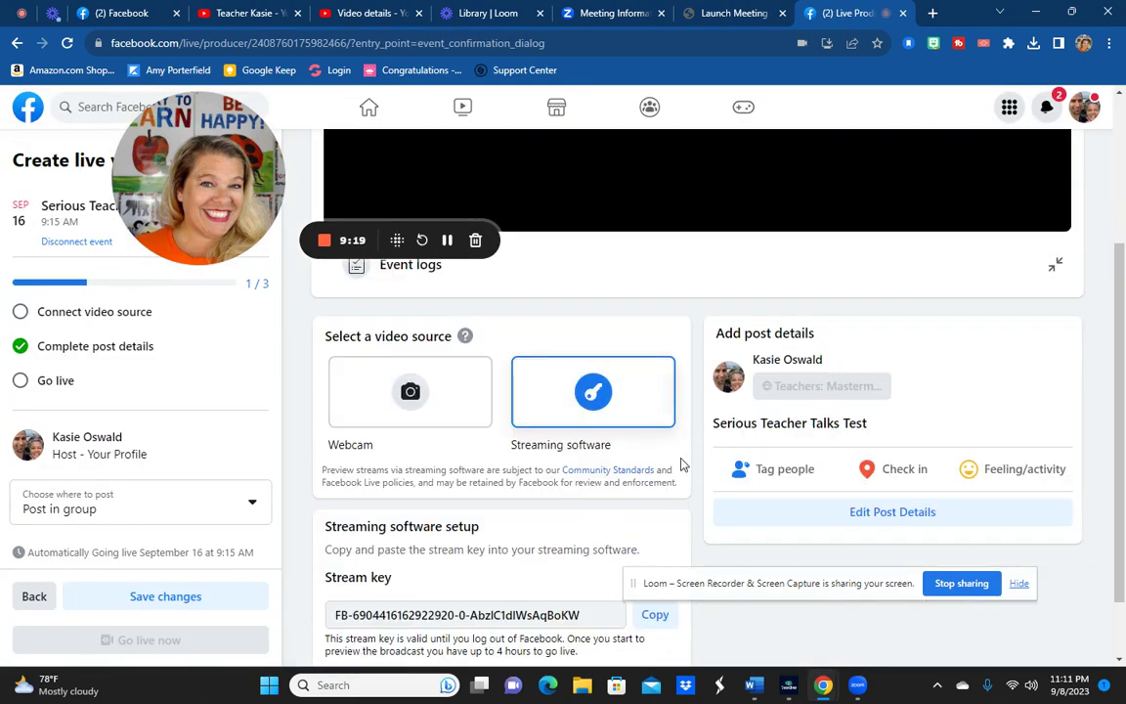
{"action": "mouse_move", "coordinate": [232, 213]}
{"action": "left_mouse_down"}
{"action": "mouse_move", "coordinate": [156, 541]}
{"action": "mouse_move", "coordinate": [127, 609]}
{"action": "left_mouse_up"}
{"action": "scroll", "coordinate": [573, 442], "scroll_direction": "down", "scroll_amount": 2}
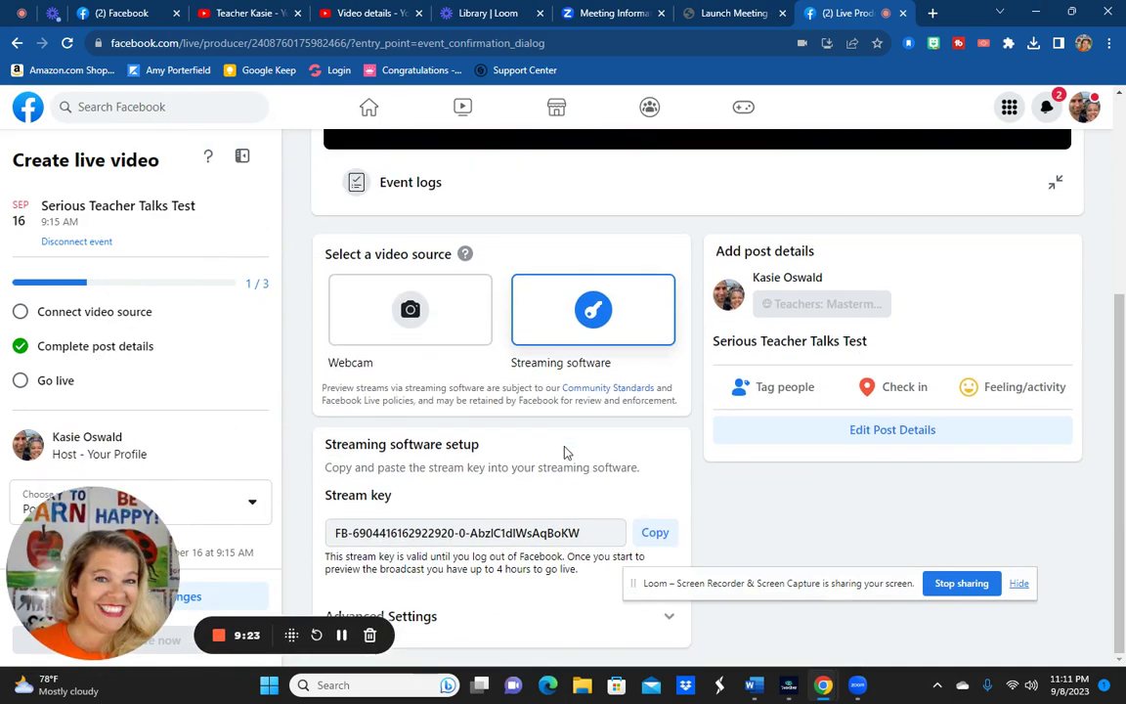
{"action": "left_click", "coordinate": [653, 533]}
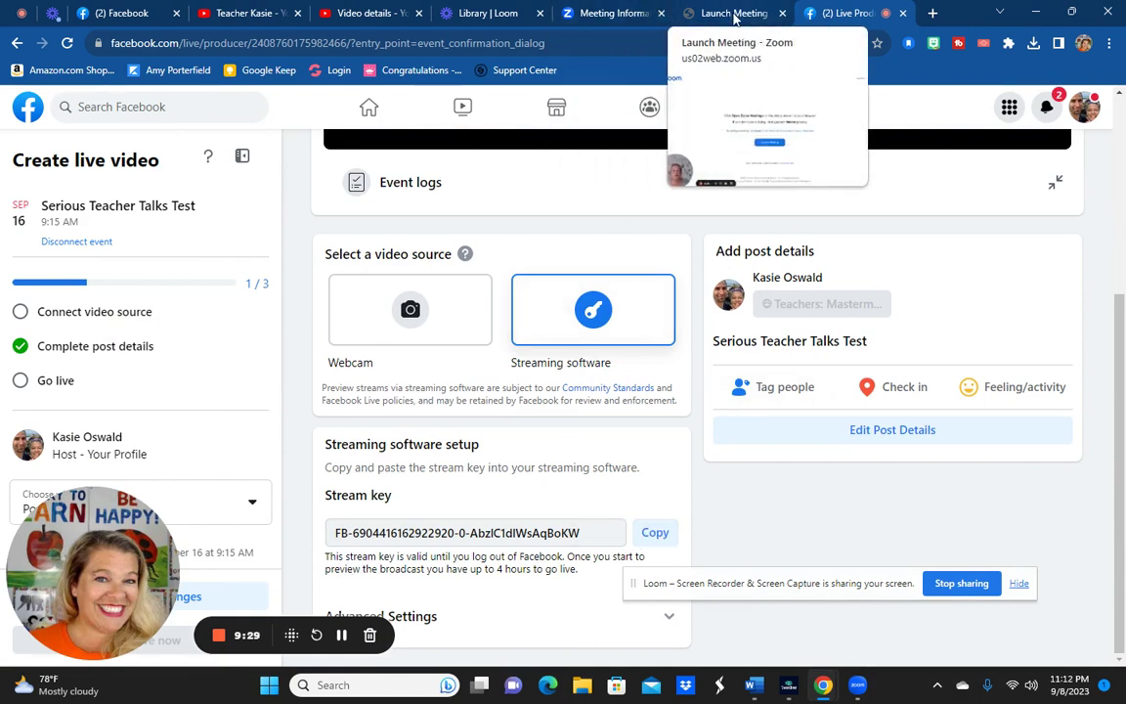
Show the Test meeting's Live Streaming settings with the rtmp://a.rtmp.youtube.com/live2 stream URL
{"action": "left_click", "coordinate": [622, 13]}
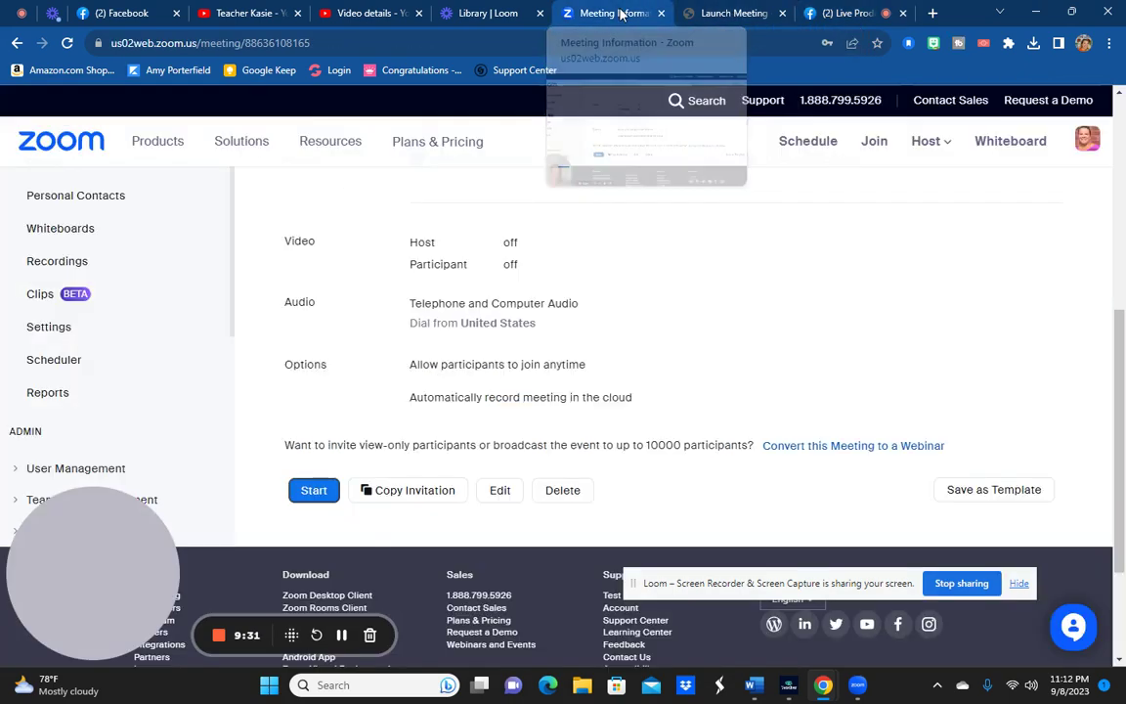
{"action": "scroll", "coordinate": [518, 327], "scroll_direction": "up", "scroll_amount": 6}
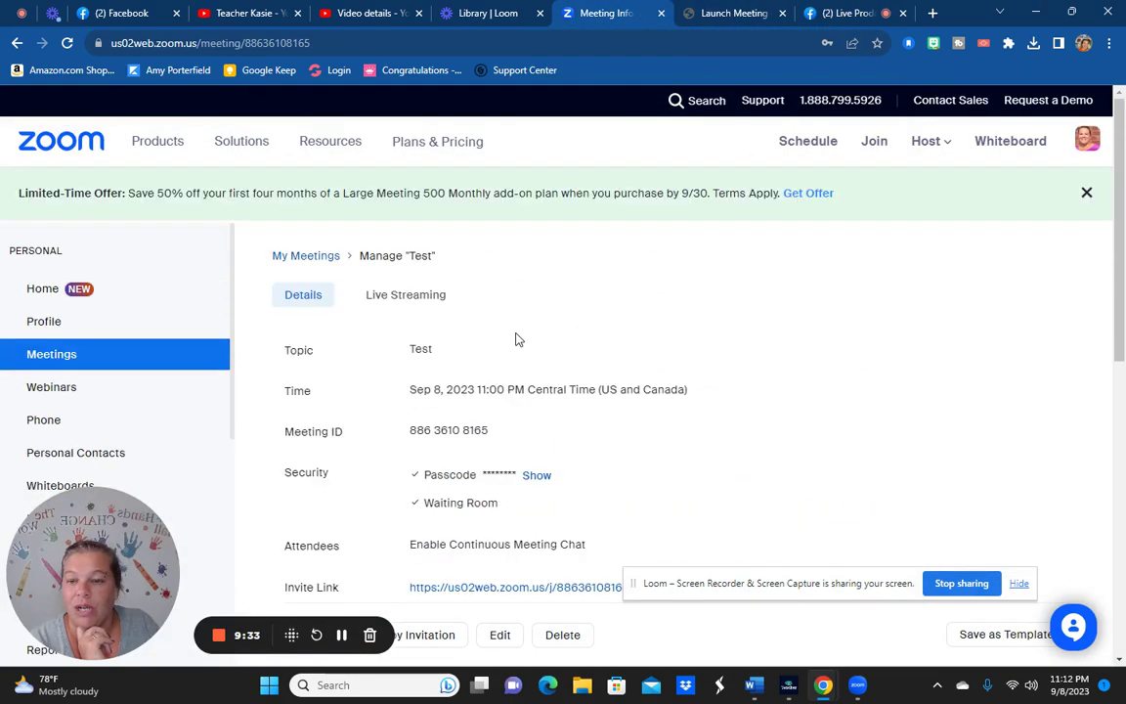
{"action": "left_click", "coordinate": [430, 298]}
{"action": "scroll", "coordinate": [378, 367], "scroll_direction": "down", "scroll_amount": 3}
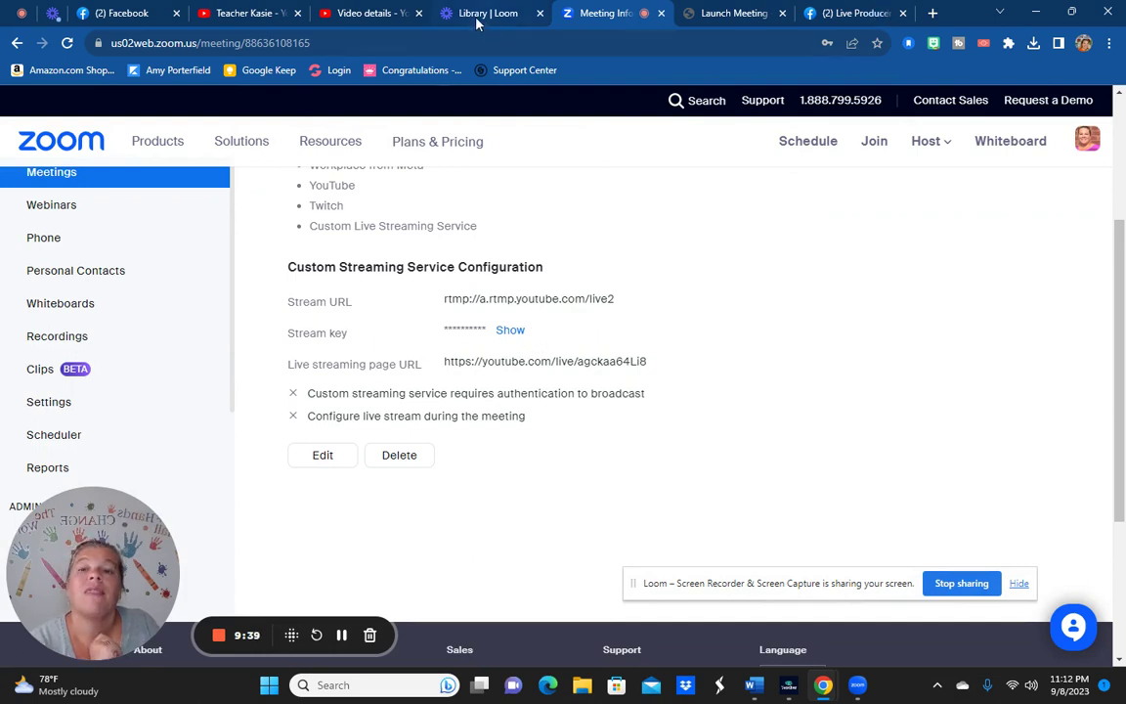
In Facebook Live Producer, expand Advanced Settings to reveal the stream's Server URL
{"action": "left_click", "coordinate": [123, 13]}
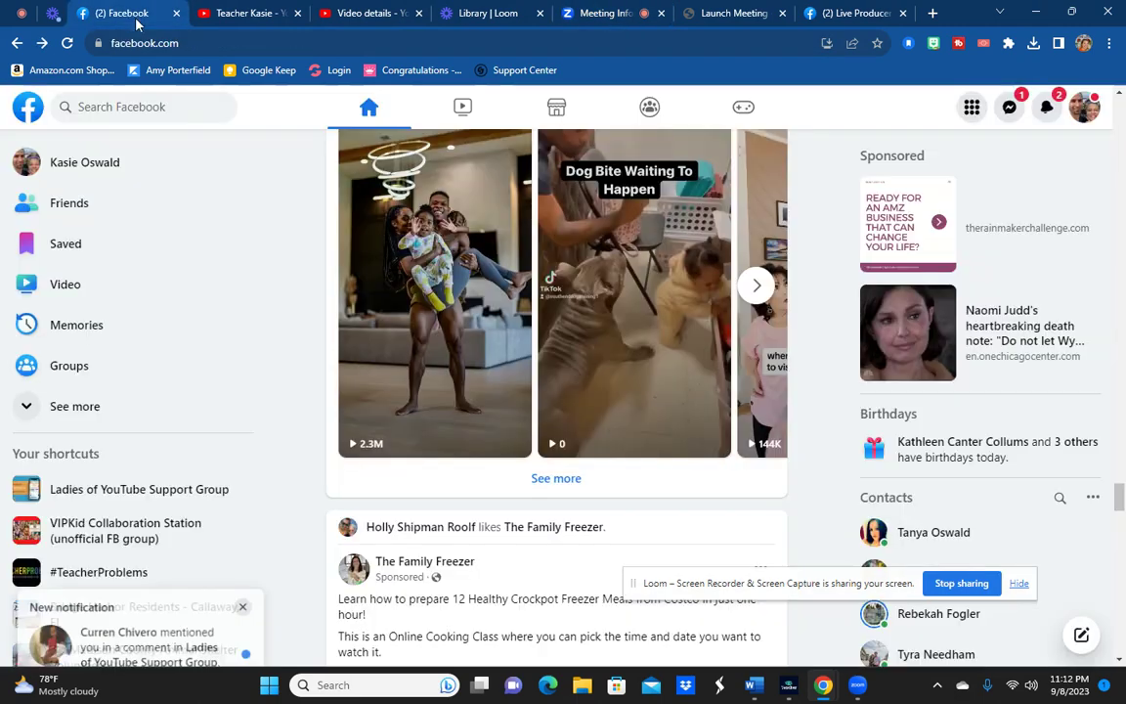
{"action": "left_click", "coordinate": [858, 13]}
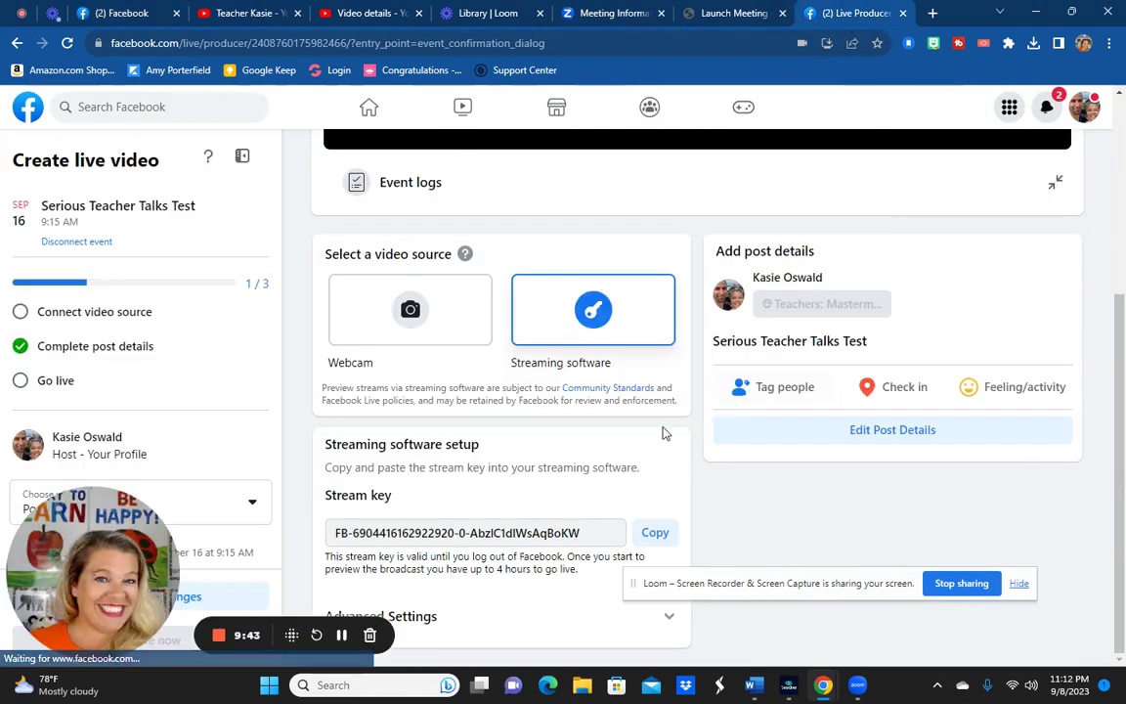
{"action": "left_click", "coordinate": [613, 620]}
{"action": "scroll", "coordinate": [498, 483], "scroll_direction": "down", "scroll_amount": 3}
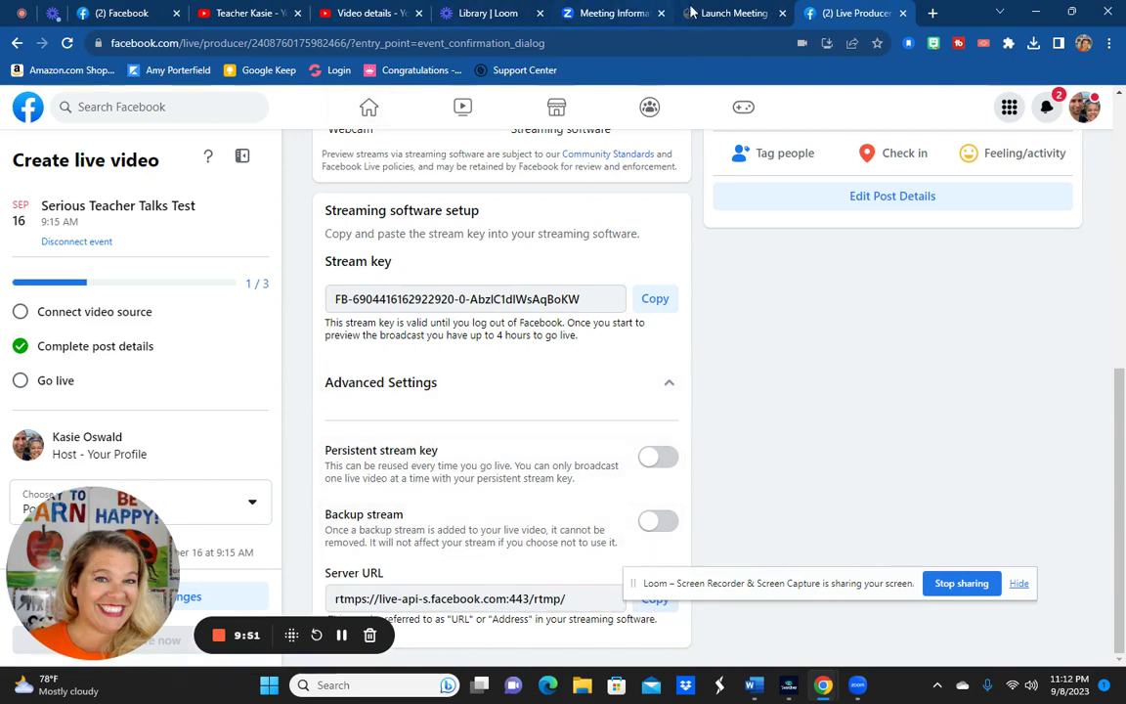
Cross-check Zoom's streaming configuration, then copy the Facebook live event's URL
{"action": "left_click", "coordinate": [606, 9]}
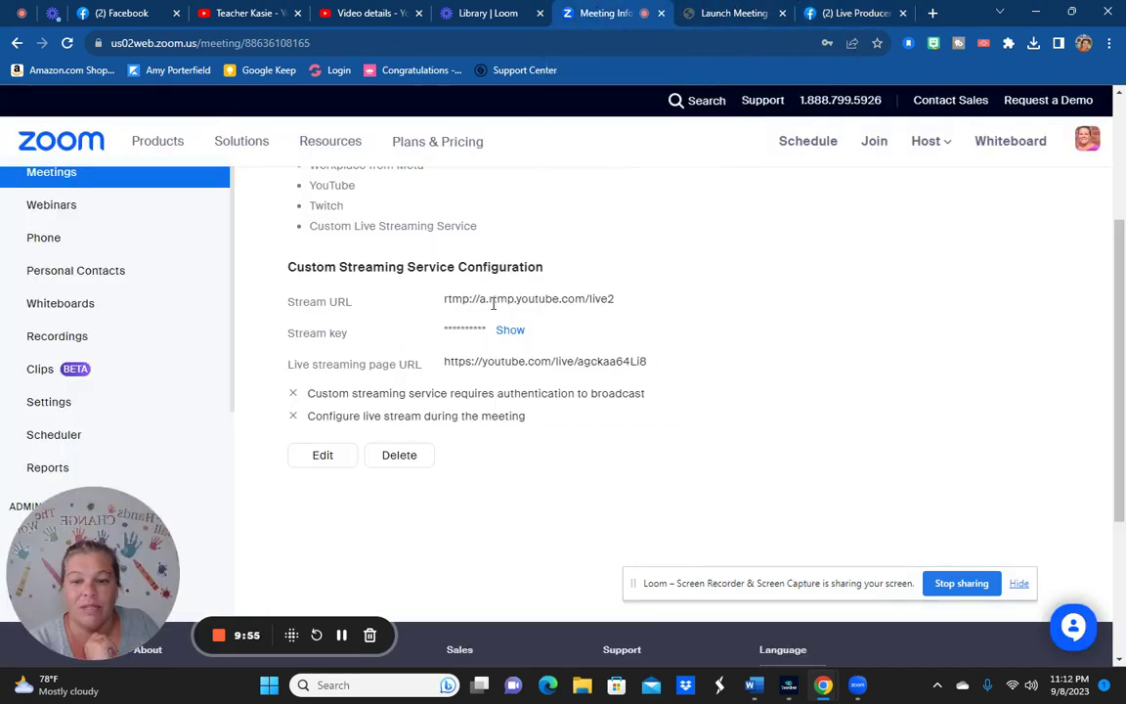
{"action": "left_click", "coordinate": [833, 19]}
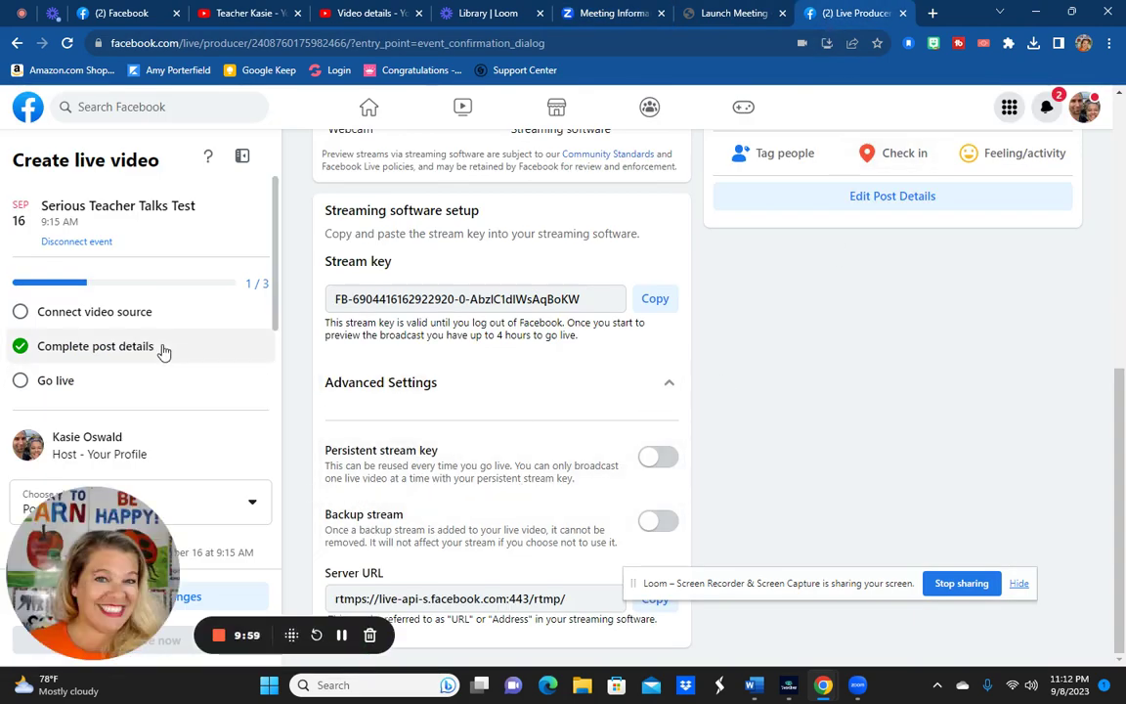
{"action": "scroll", "coordinate": [163, 350], "scroll_direction": "down", "scroll_amount": 10}
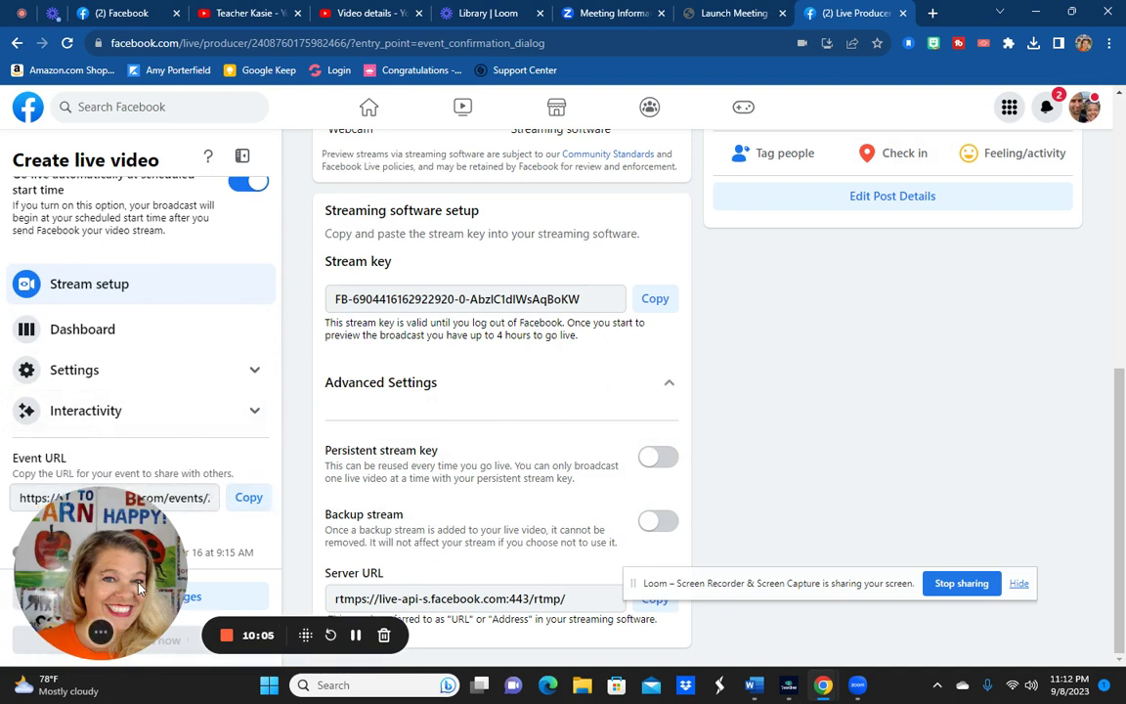
{"action": "mouse_move", "coordinate": [134, 550]}
{"action": "left_mouse_down"}
{"action": "mouse_move", "coordinate": [841, 533]}
{"action": "mouse_move", "coordinate": [1006, 449]}
{"action": "mouse_move", "coordinate": [1066, 518]}
{"action": "mouse_move", "coordinate": [1061, 456]}
{"action": "left_mouse_up"}
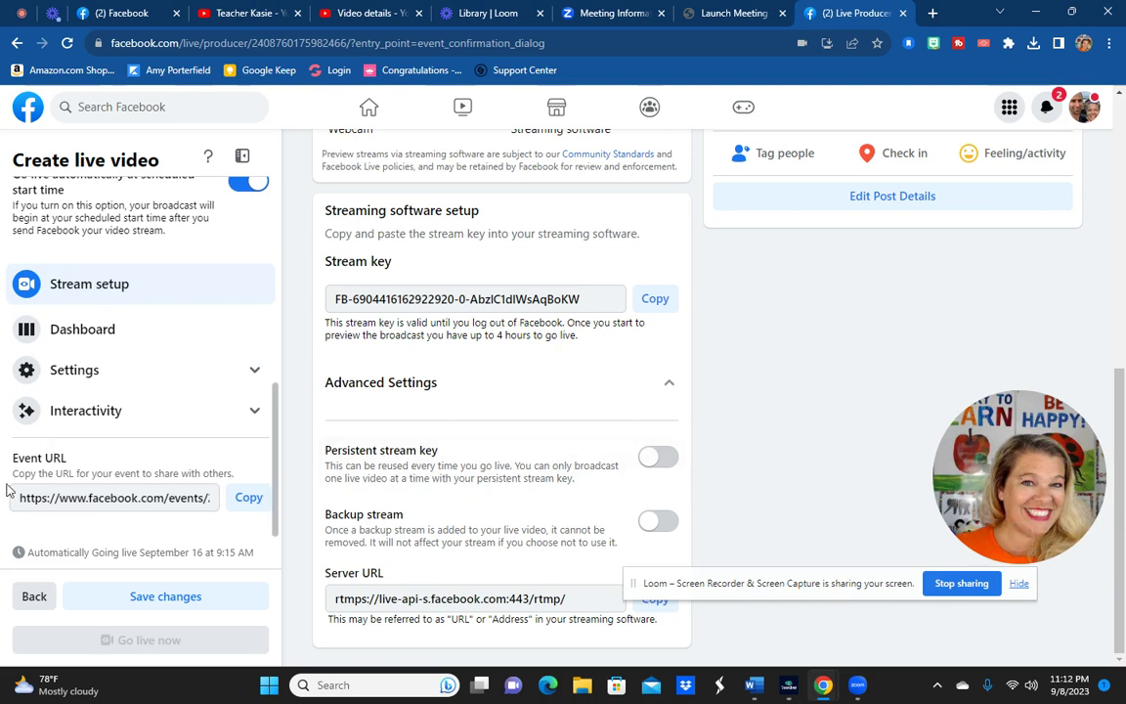
{"action": "left_click", "coordinate": [232, 507]}
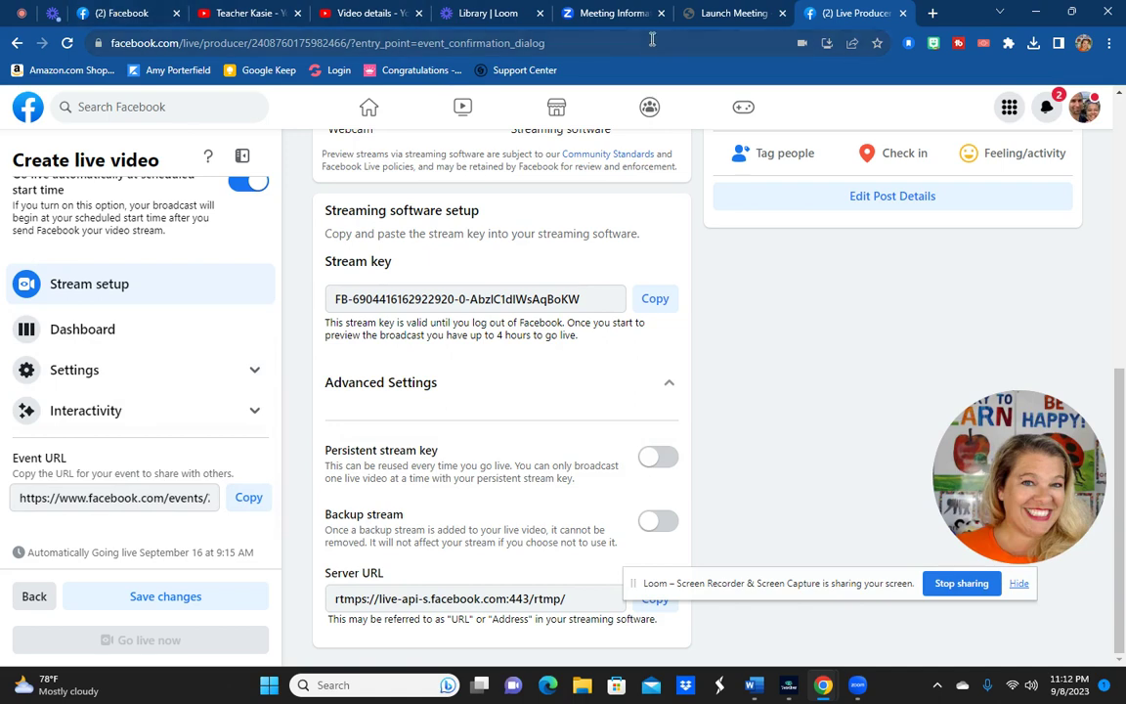
Recheck the Zoom meeting's streaming configuration against the Facebook live stream setup
{"action": "left_click", "coordinate": [704, 14]}
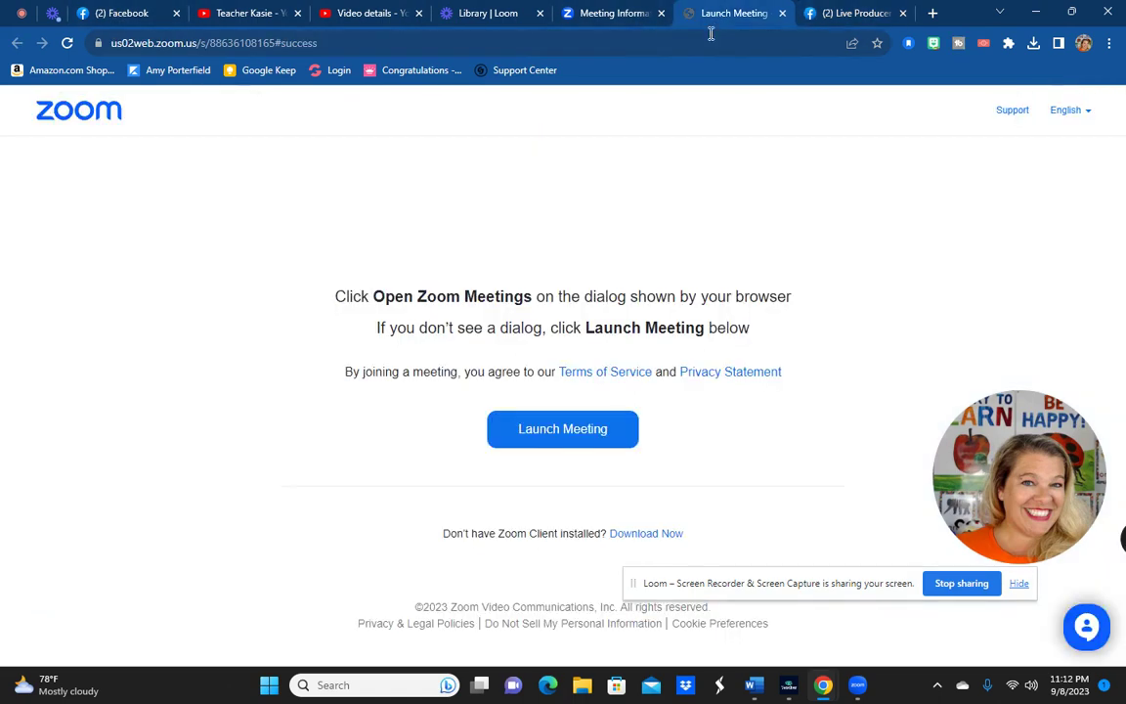
{"action": "left_click", "coordinate": [629, 14]}
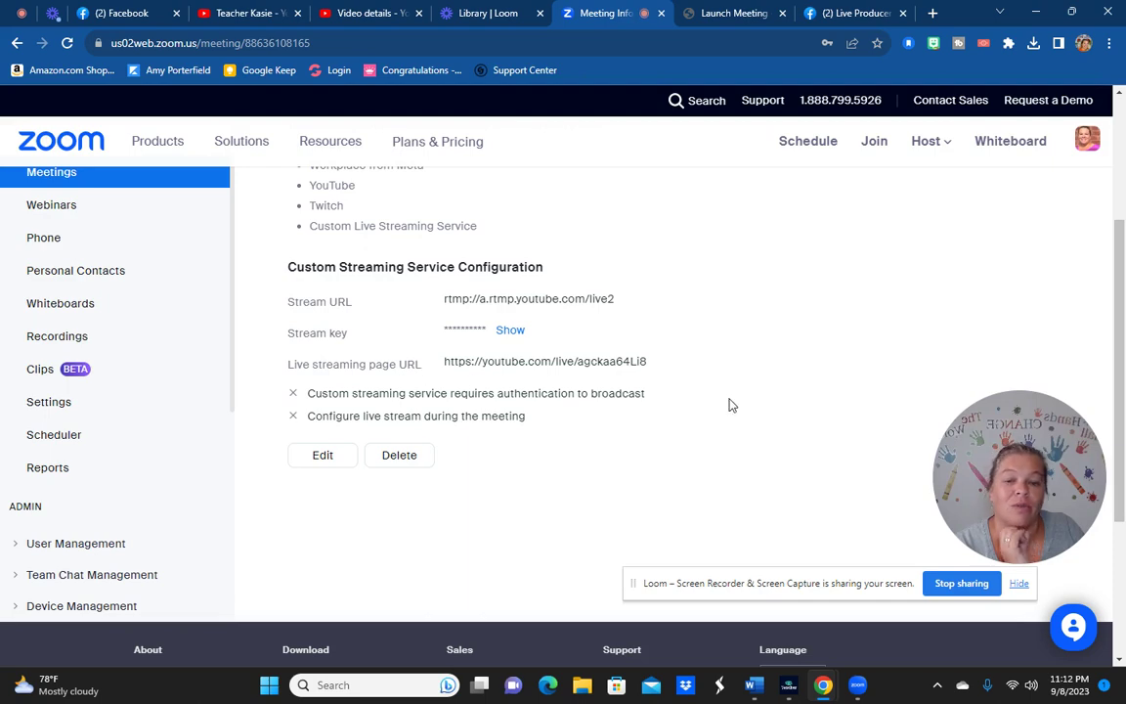
{"action": "left_click", "coordinate": [859, 20]}
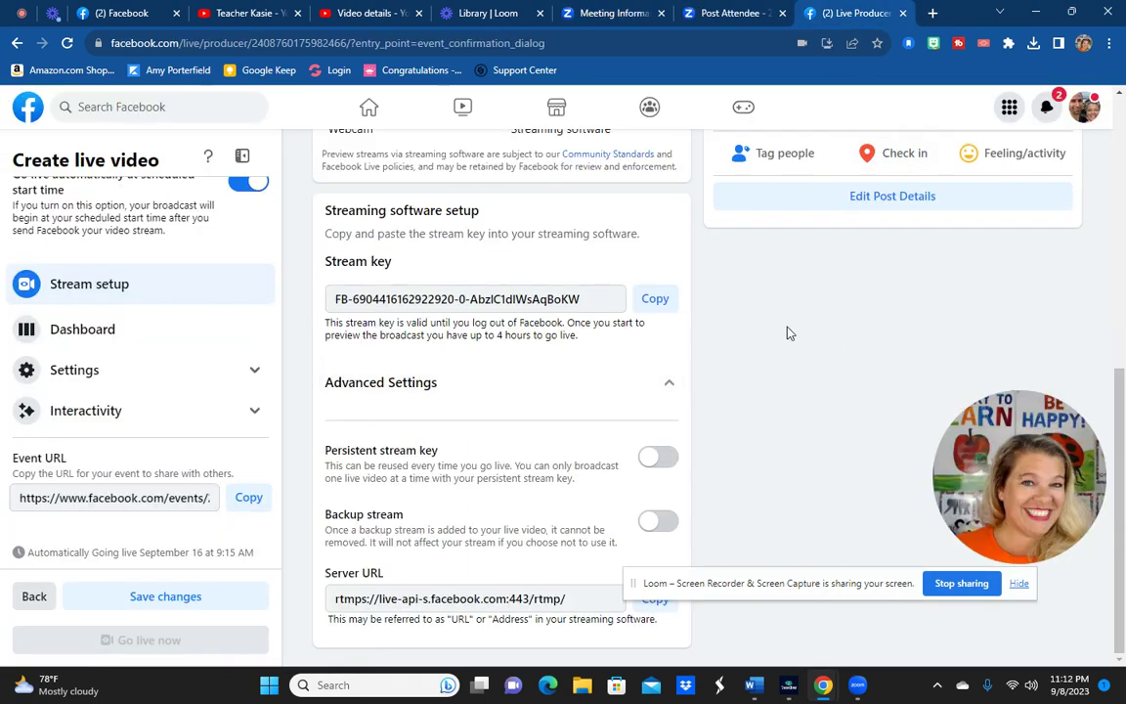
{"action": "mouse_move", "coordinate": [1017, 491]}
Start a Loom recording from its pinned tabs to bring up Chrome's Choose what to share dialog
{"action": "left_click", "coordinate": [18, 16]}
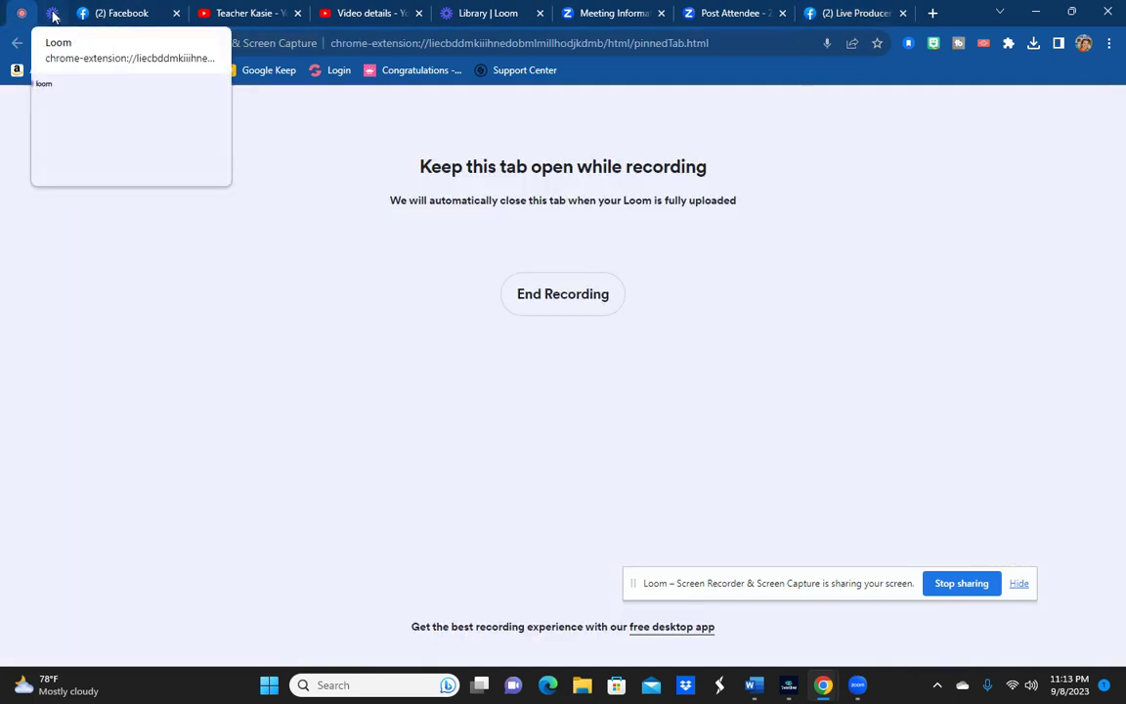
{"action": "left_click", "coordinate": [53, 14]}
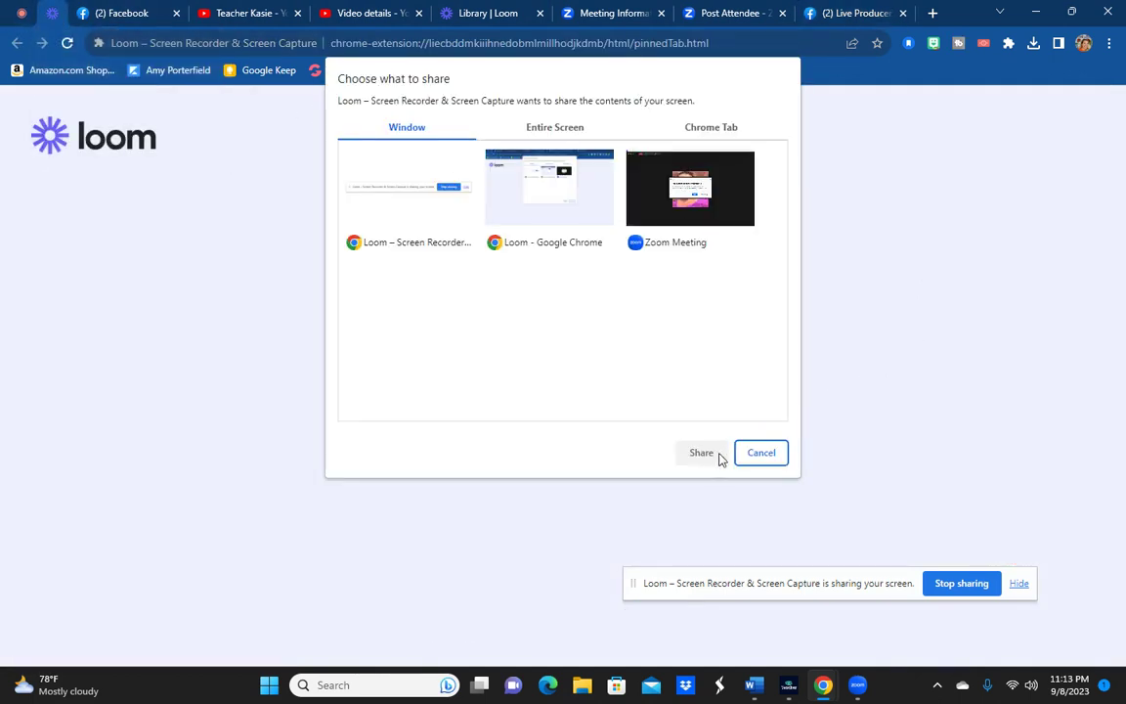